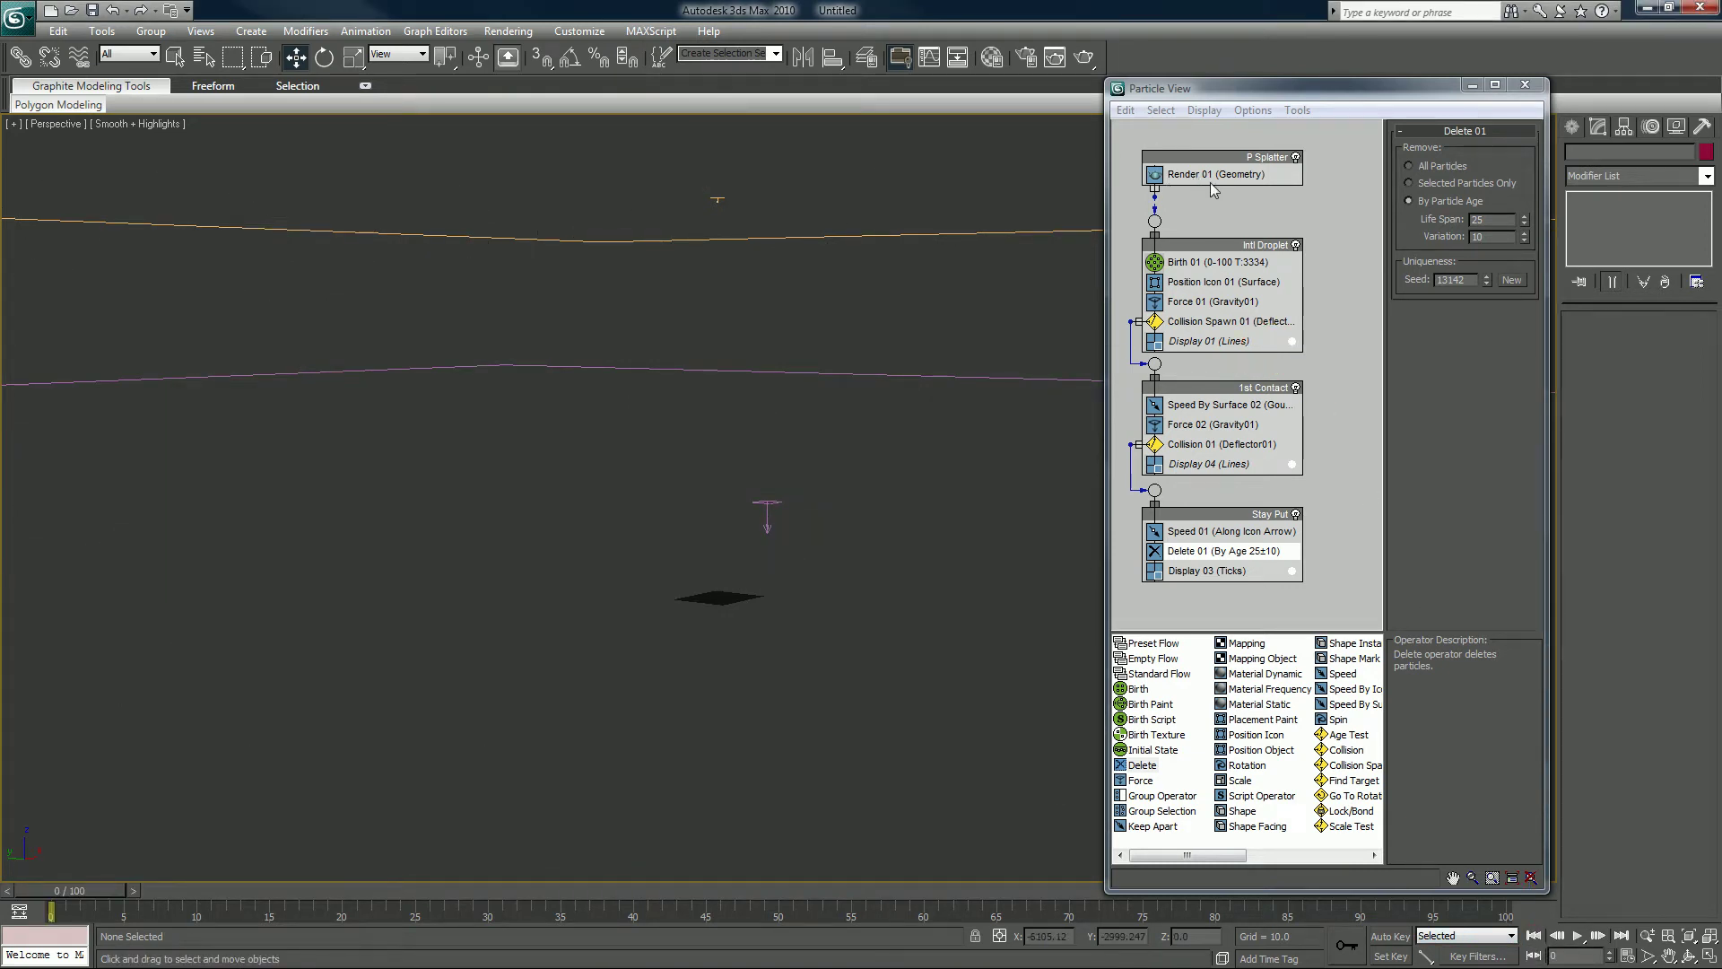
# Set Birth 01 to emit an amount of 40 particles from frame 0 to 1
pyautogui.click(1211, 262)
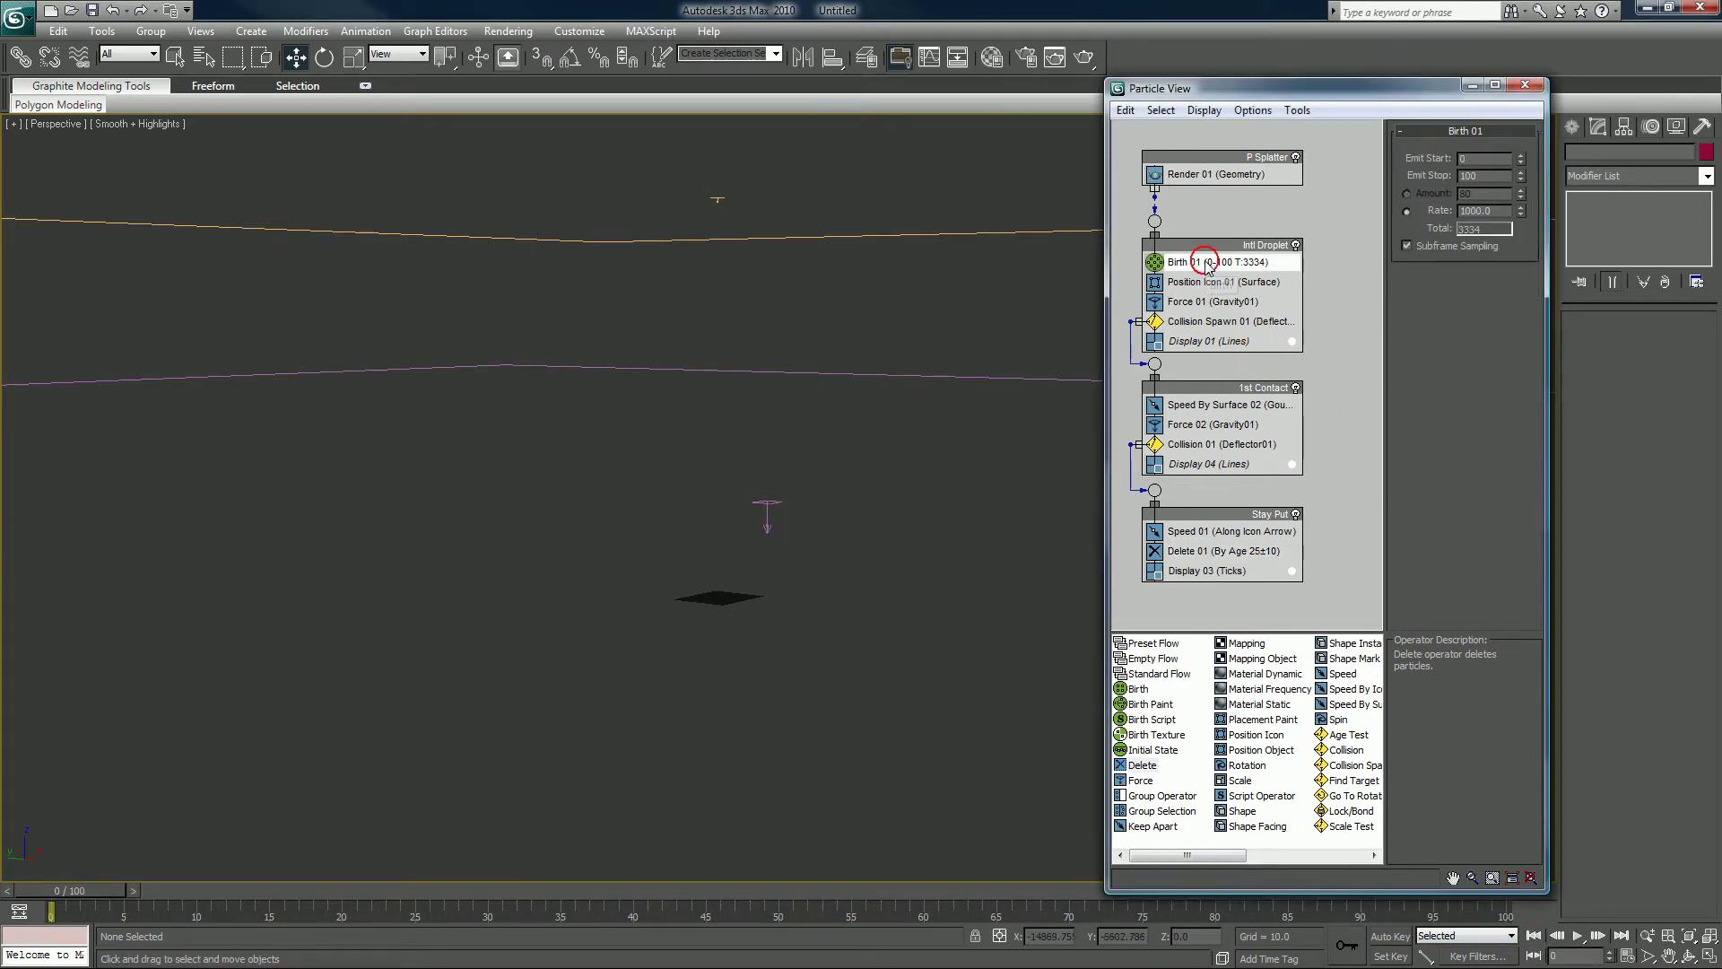
pyautogui.doubleClick(1502, 212)
pyautogui.click(1407, 194)
pyautogui.doubleClick(1471, 196)
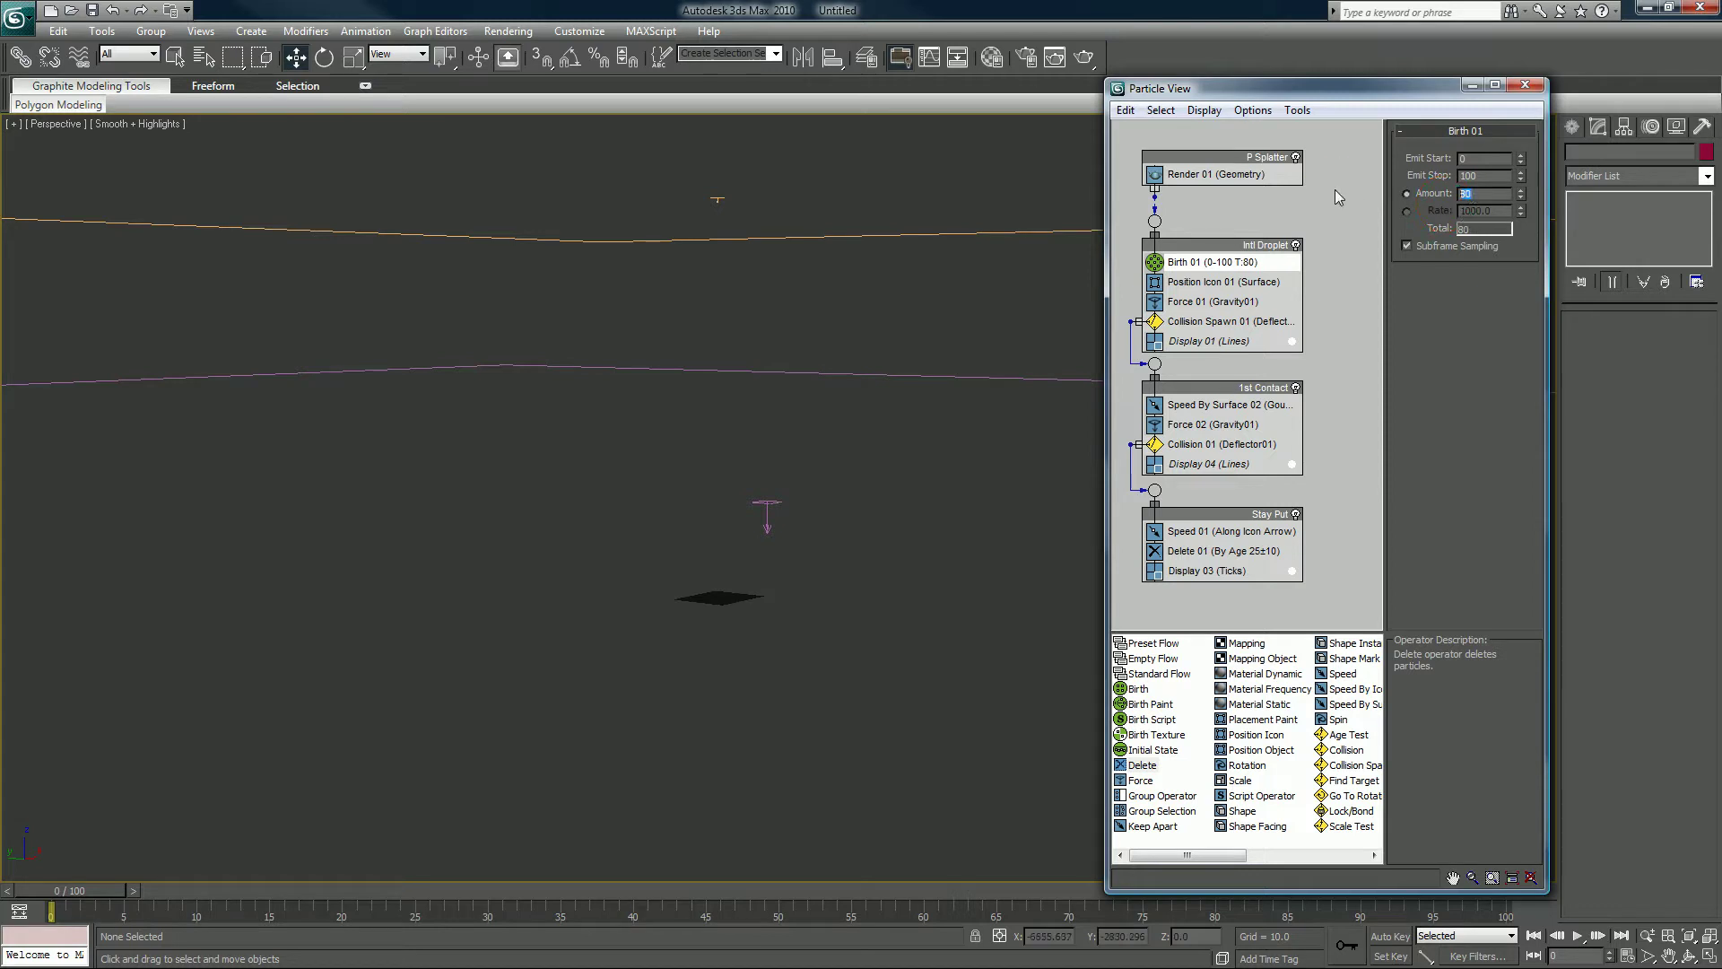
pyautogui.write('40')
pyautogui.press('Return')
pyautogui.rightClick(1521, 176)
pyautogui.click(1522, 171)
# Lower the PF Source emitter to Z=0 and scrub to frame 12 to preview particles
pyautogui.click(717, 199)
pyautogui.moveTo(716, 163); pyautogui.dragTo(718, 513)
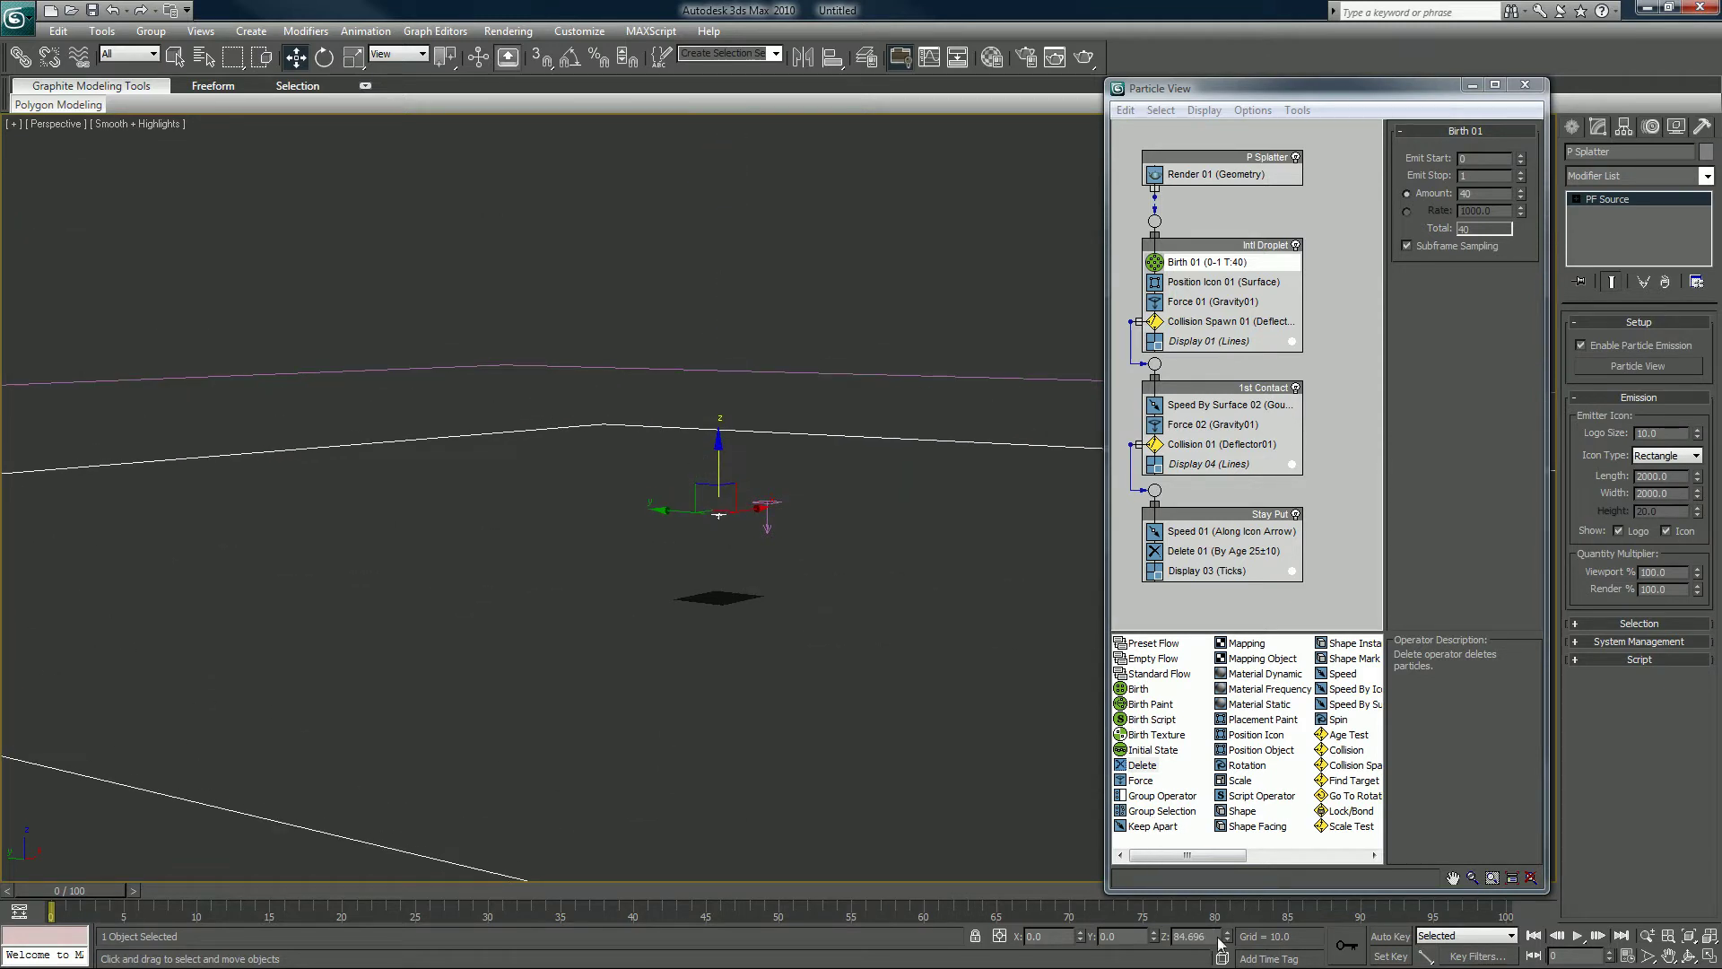
pyautogui.moveTo(1228, 938); pyautogui.dragTo(1225, 941)
pyautogui.rightClick(1226, 940)
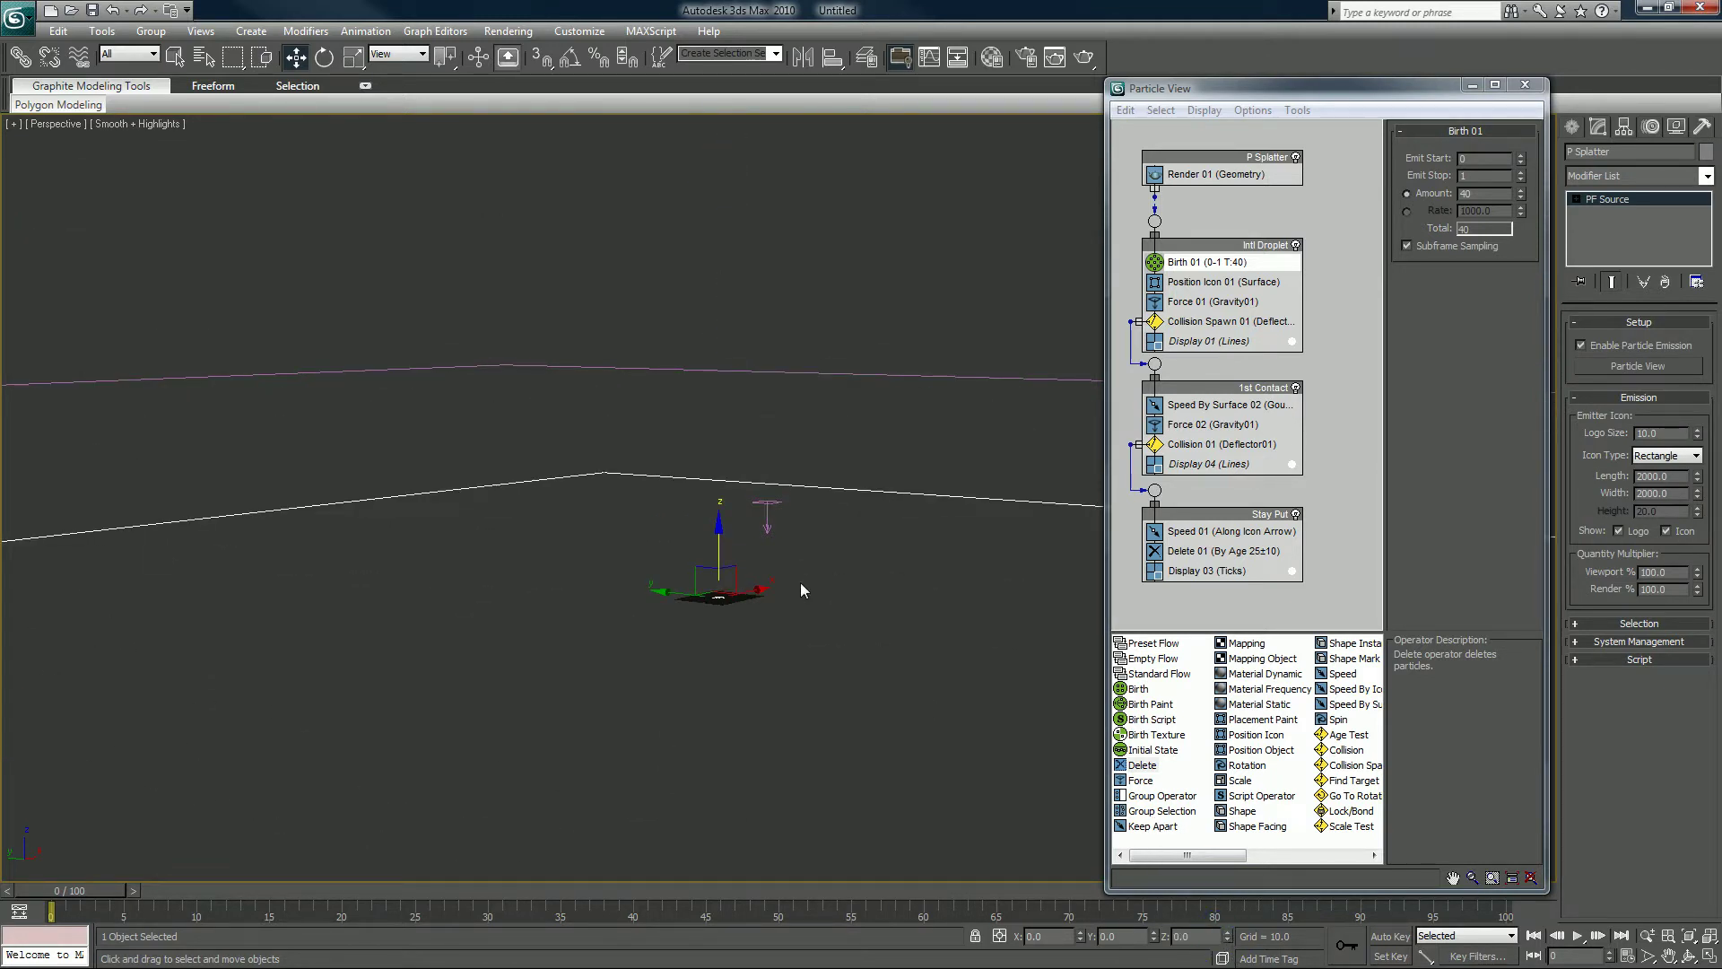
pyautogui.doubleClick(1193, 938)
pyautogui.moveTo(105, 879); pyautogui.dragTo(250, 880)
pyautogui.press('w')
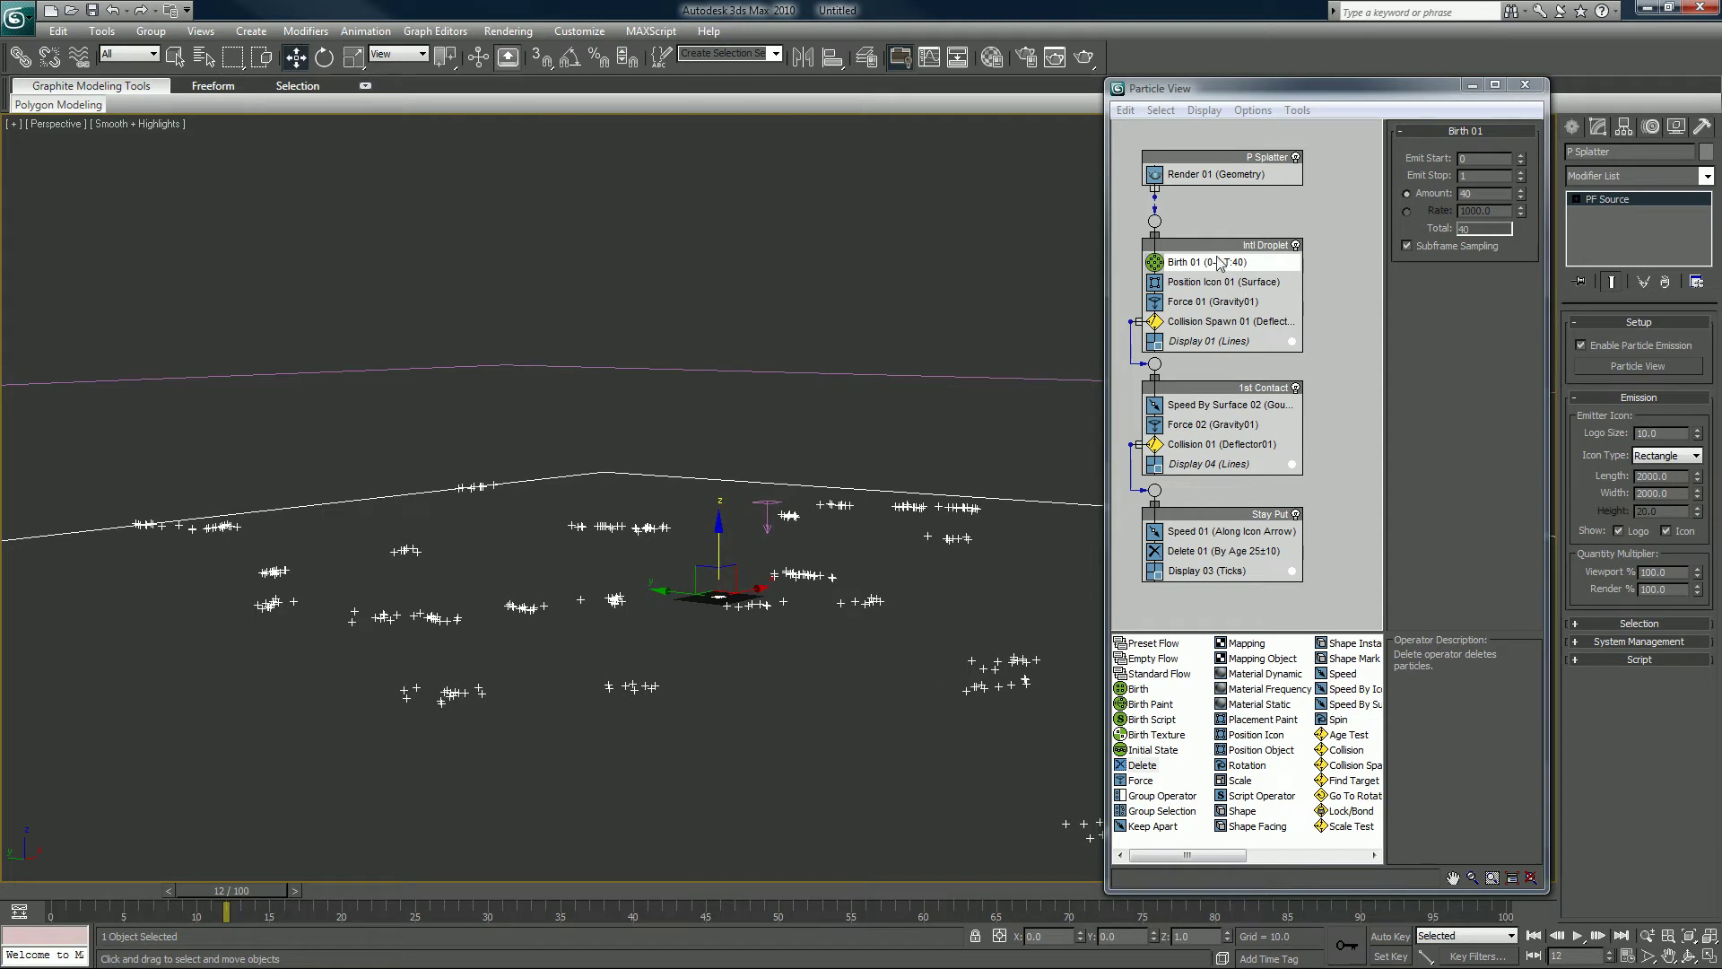
pyautogui.click(1223, 159)
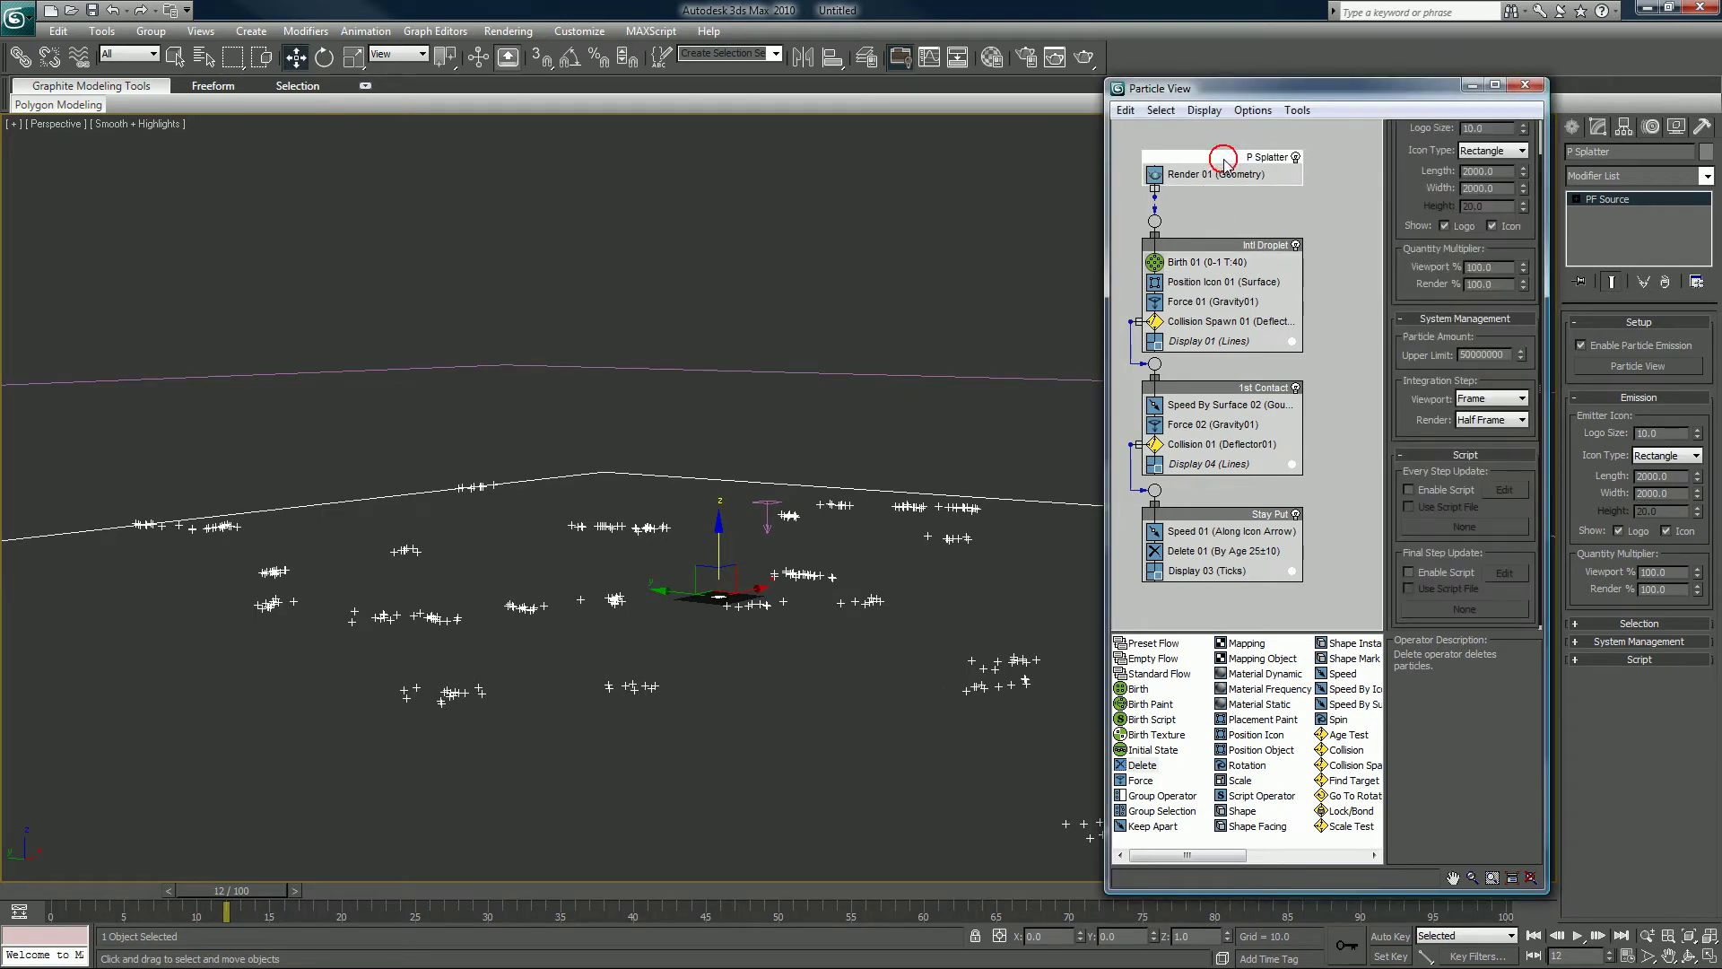
# Set the P Splatter emitter Length and Width to 20
pyautogui.doubleClick(1485, 170)
pyautogui.write('20')
pyautogui.press('Tab')
pyautogui.write('20')
pyautogui.press('Return')
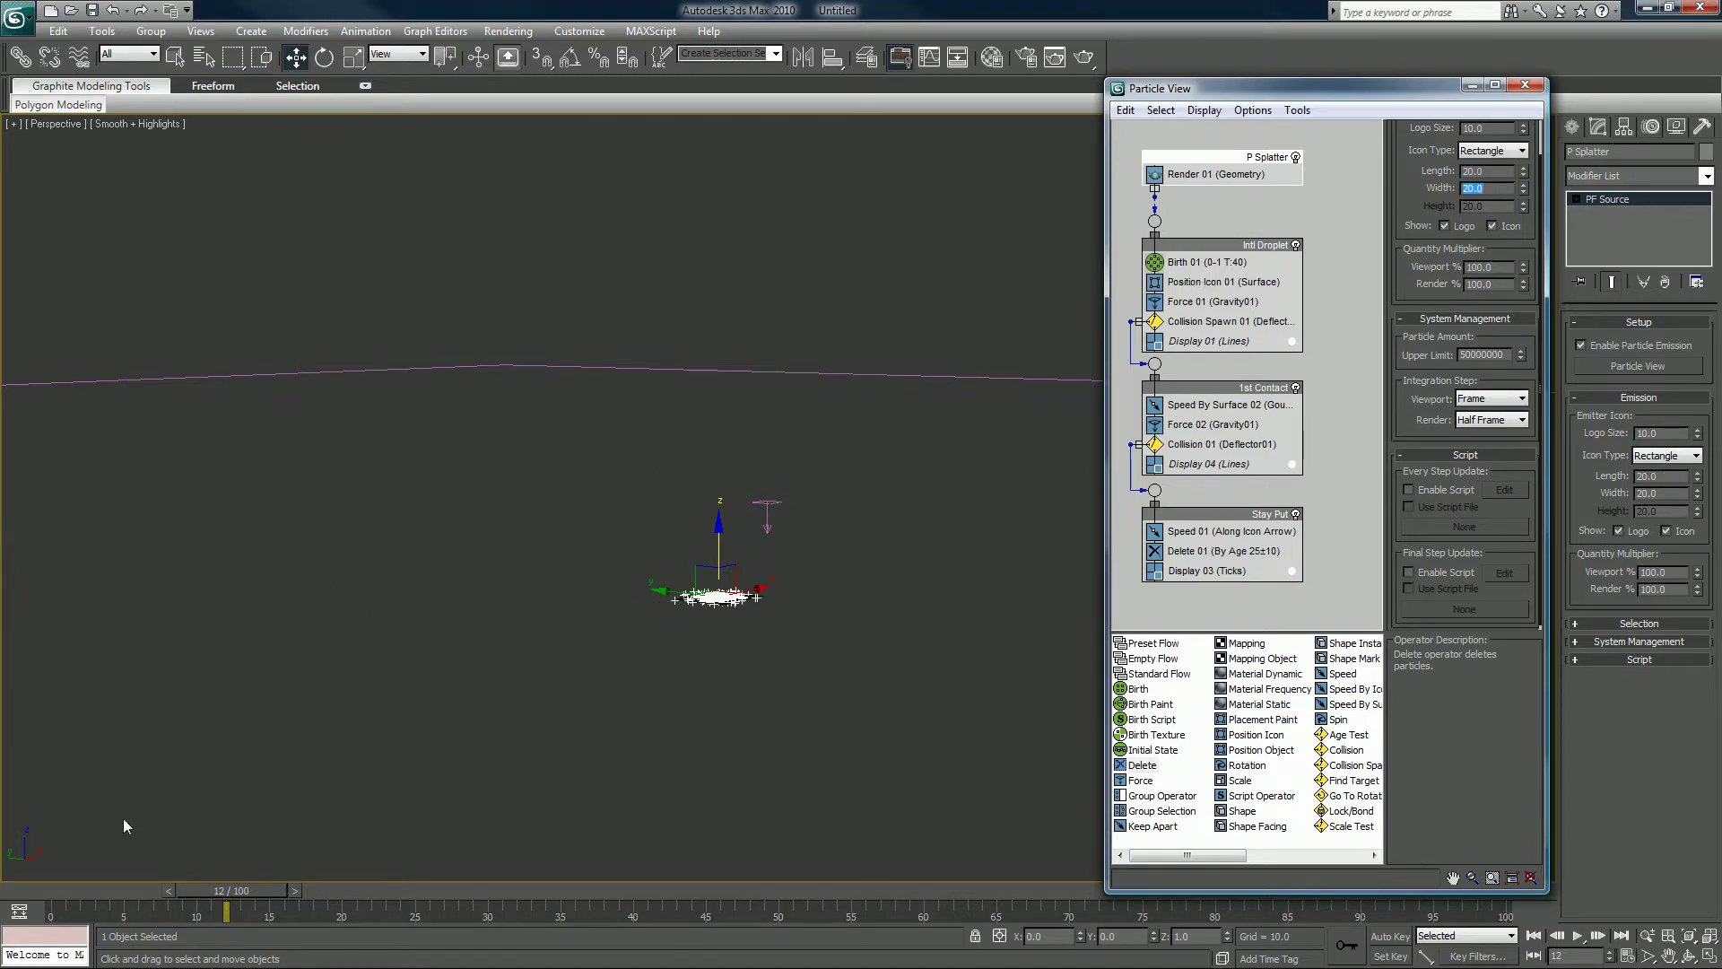
# Drag a Speed By Surface operator into Init Droplet below Position Icon 01
pyautogui.moveTo(90, 885); pyautogui.dragTo(184, 868)
pyautogui.press('w')
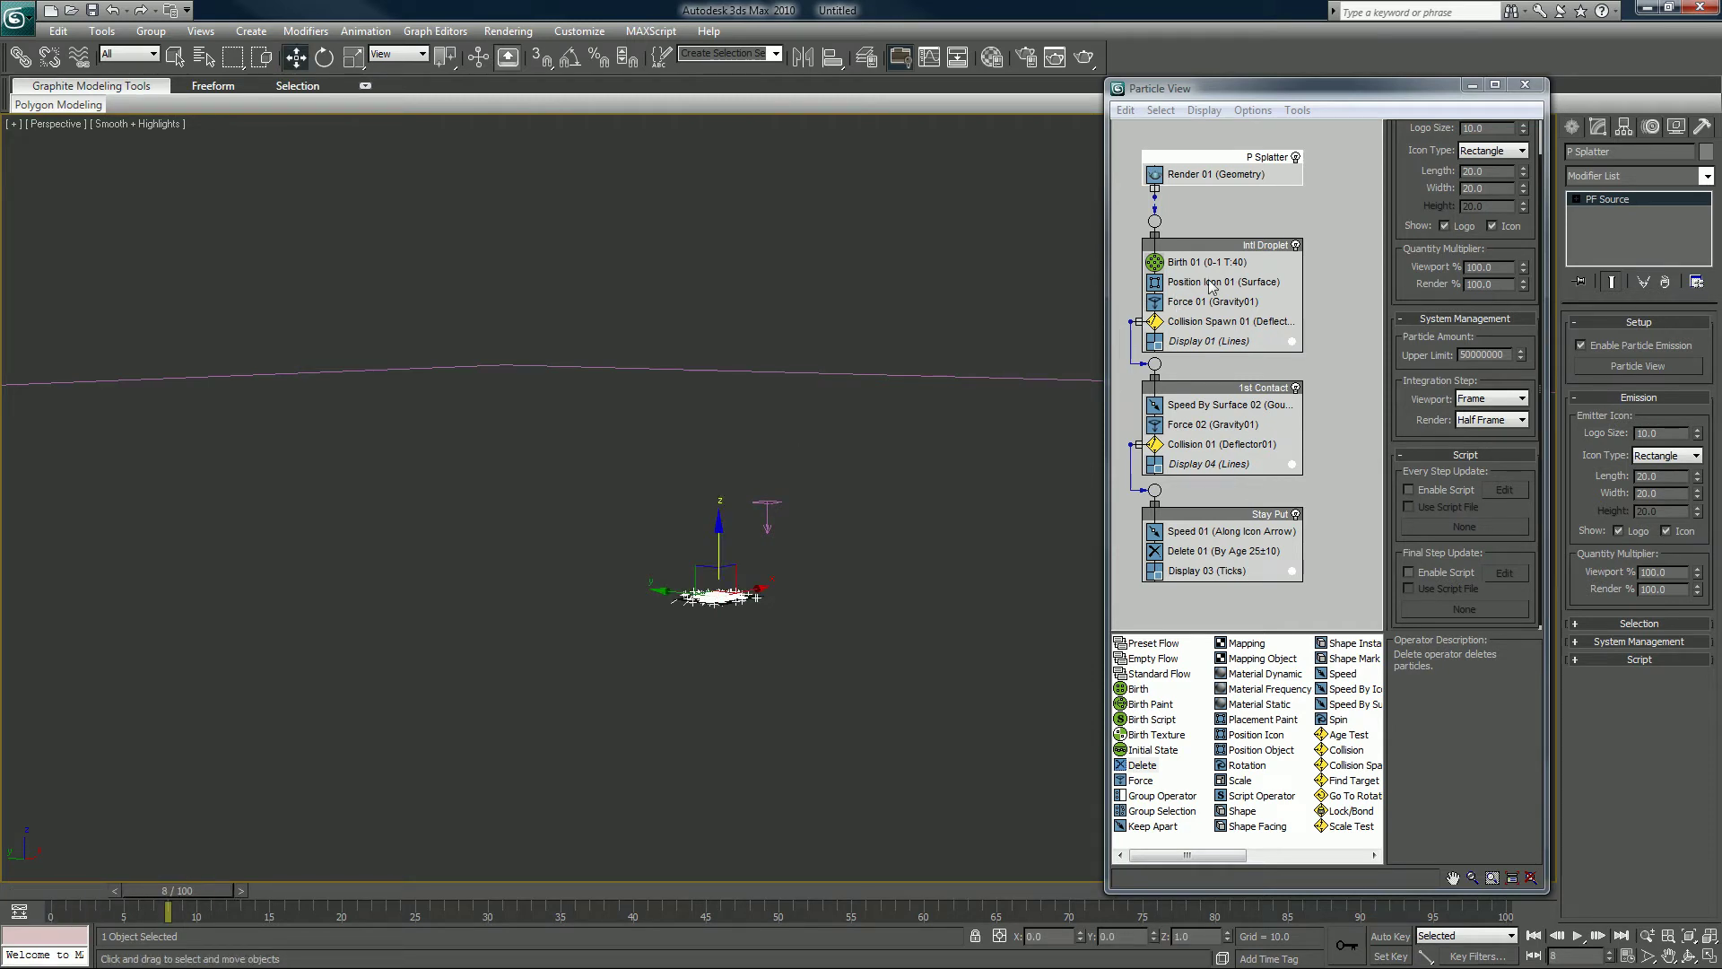
pyautogui.click(1202, 406)
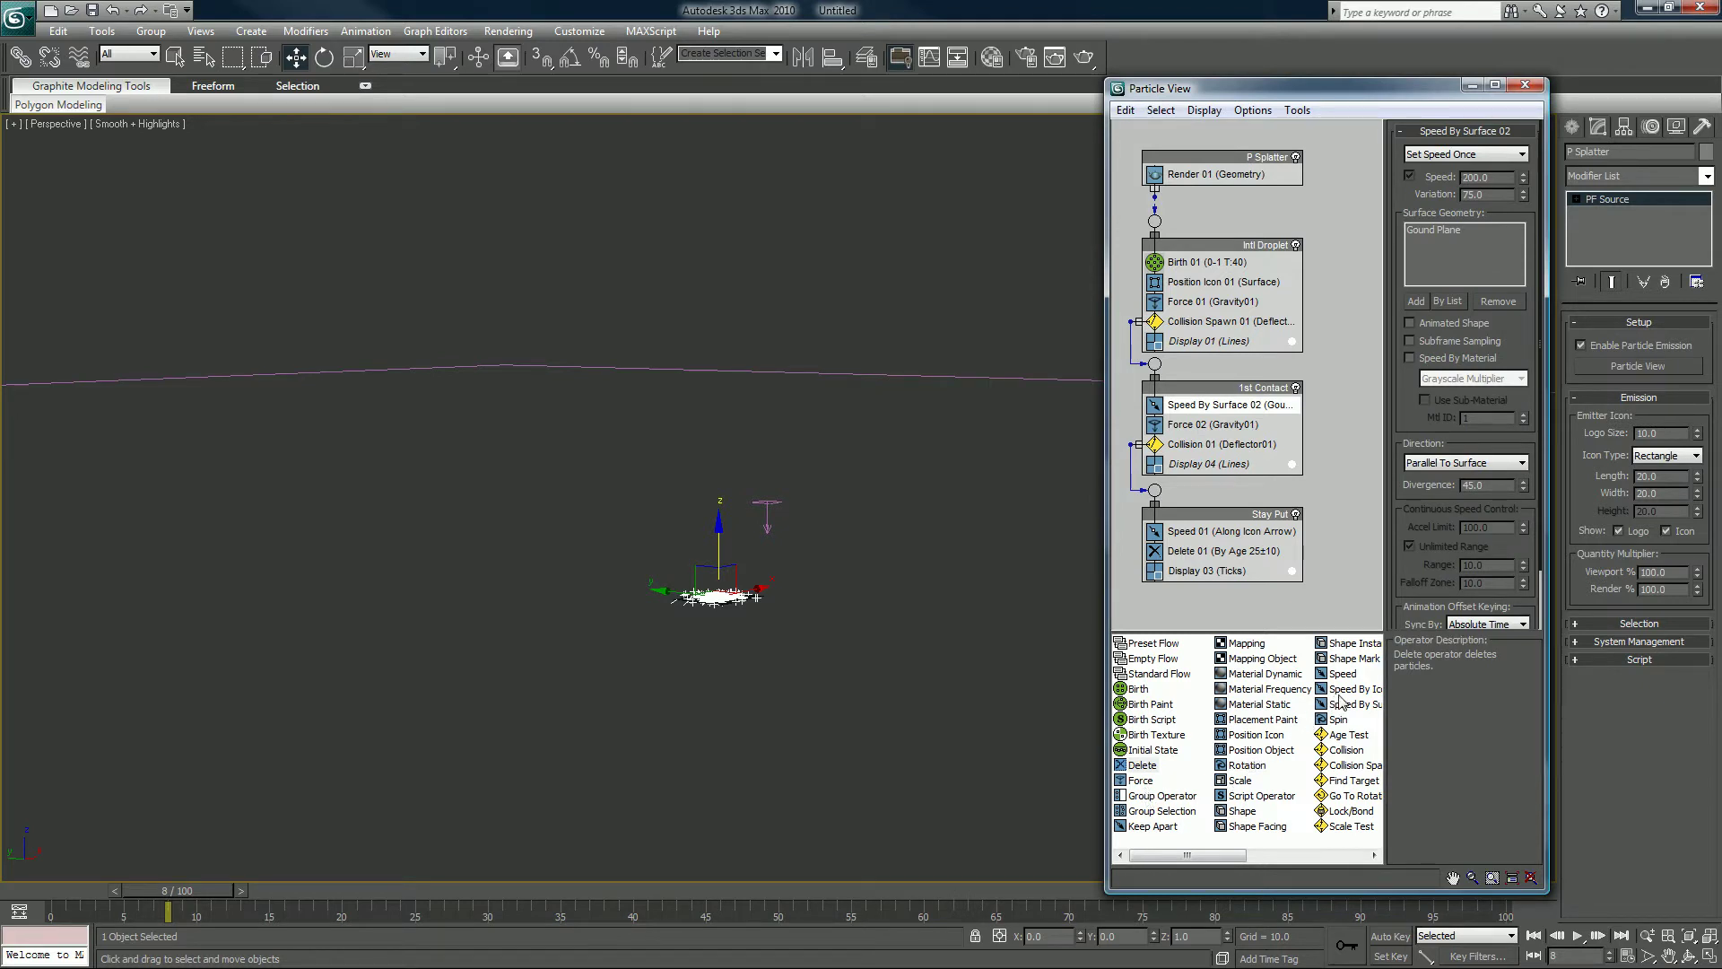
pyautogui.moveTo(1347, 711); pyautogui.dragTo(1213, 303)
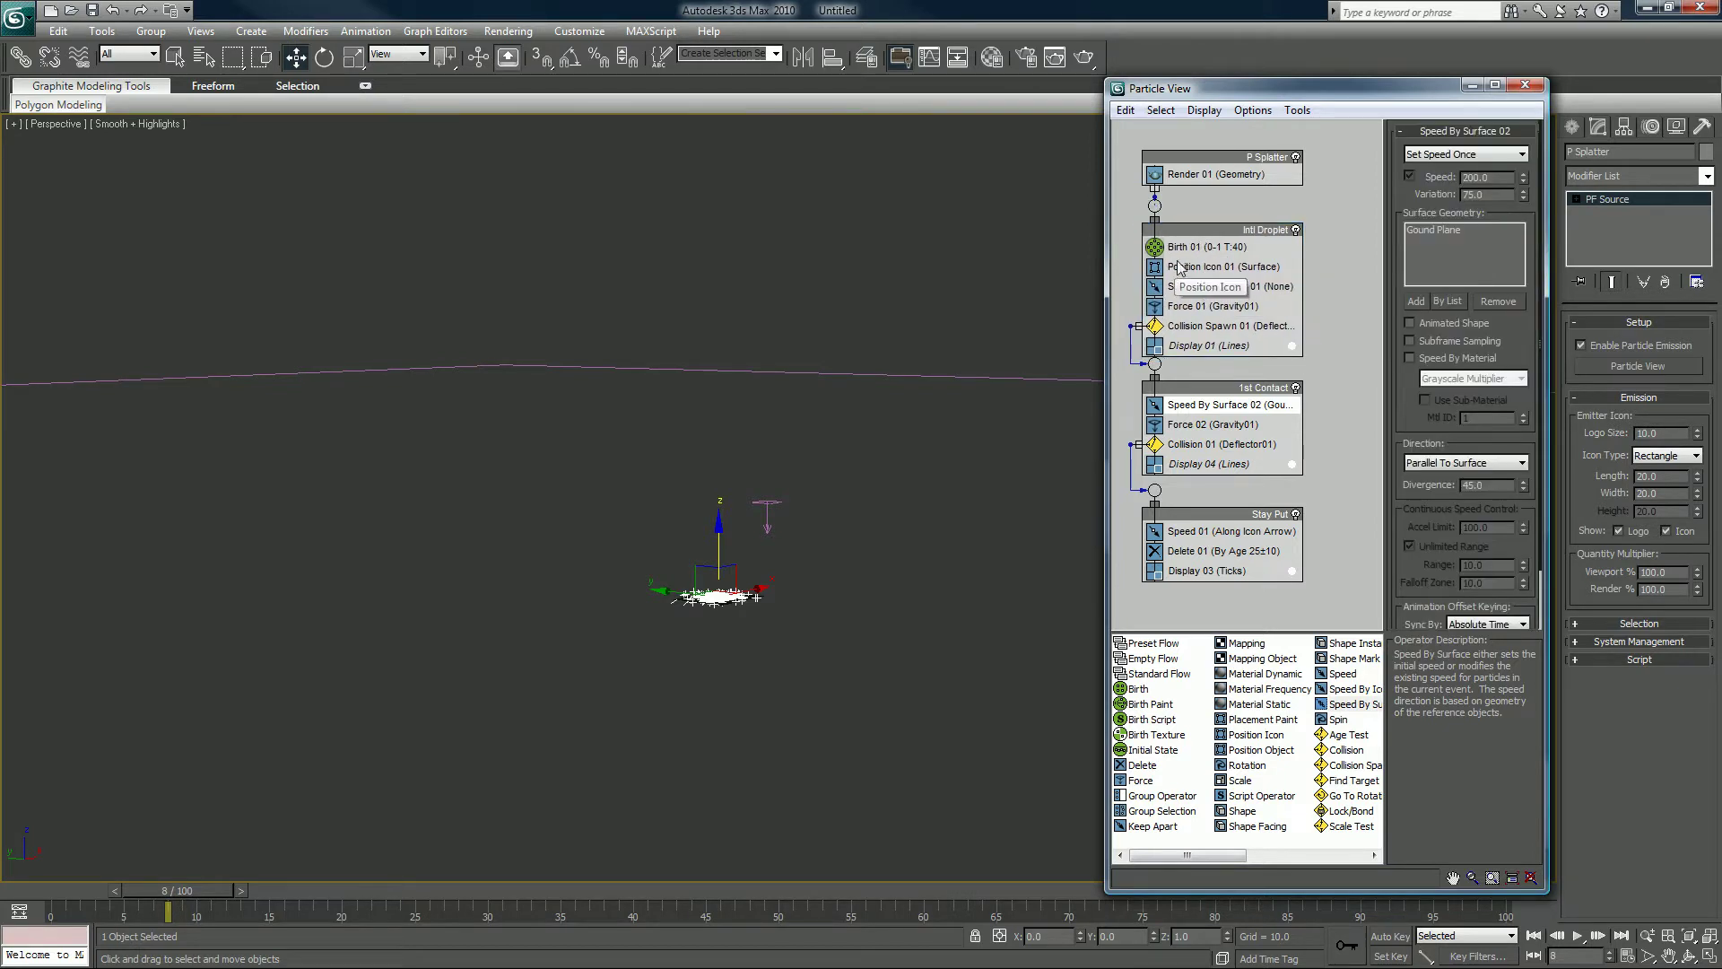
# Make Speed By Surface 01 use Gound Plane by list, directed along surface normals
pyautogui.click(1199, 268)
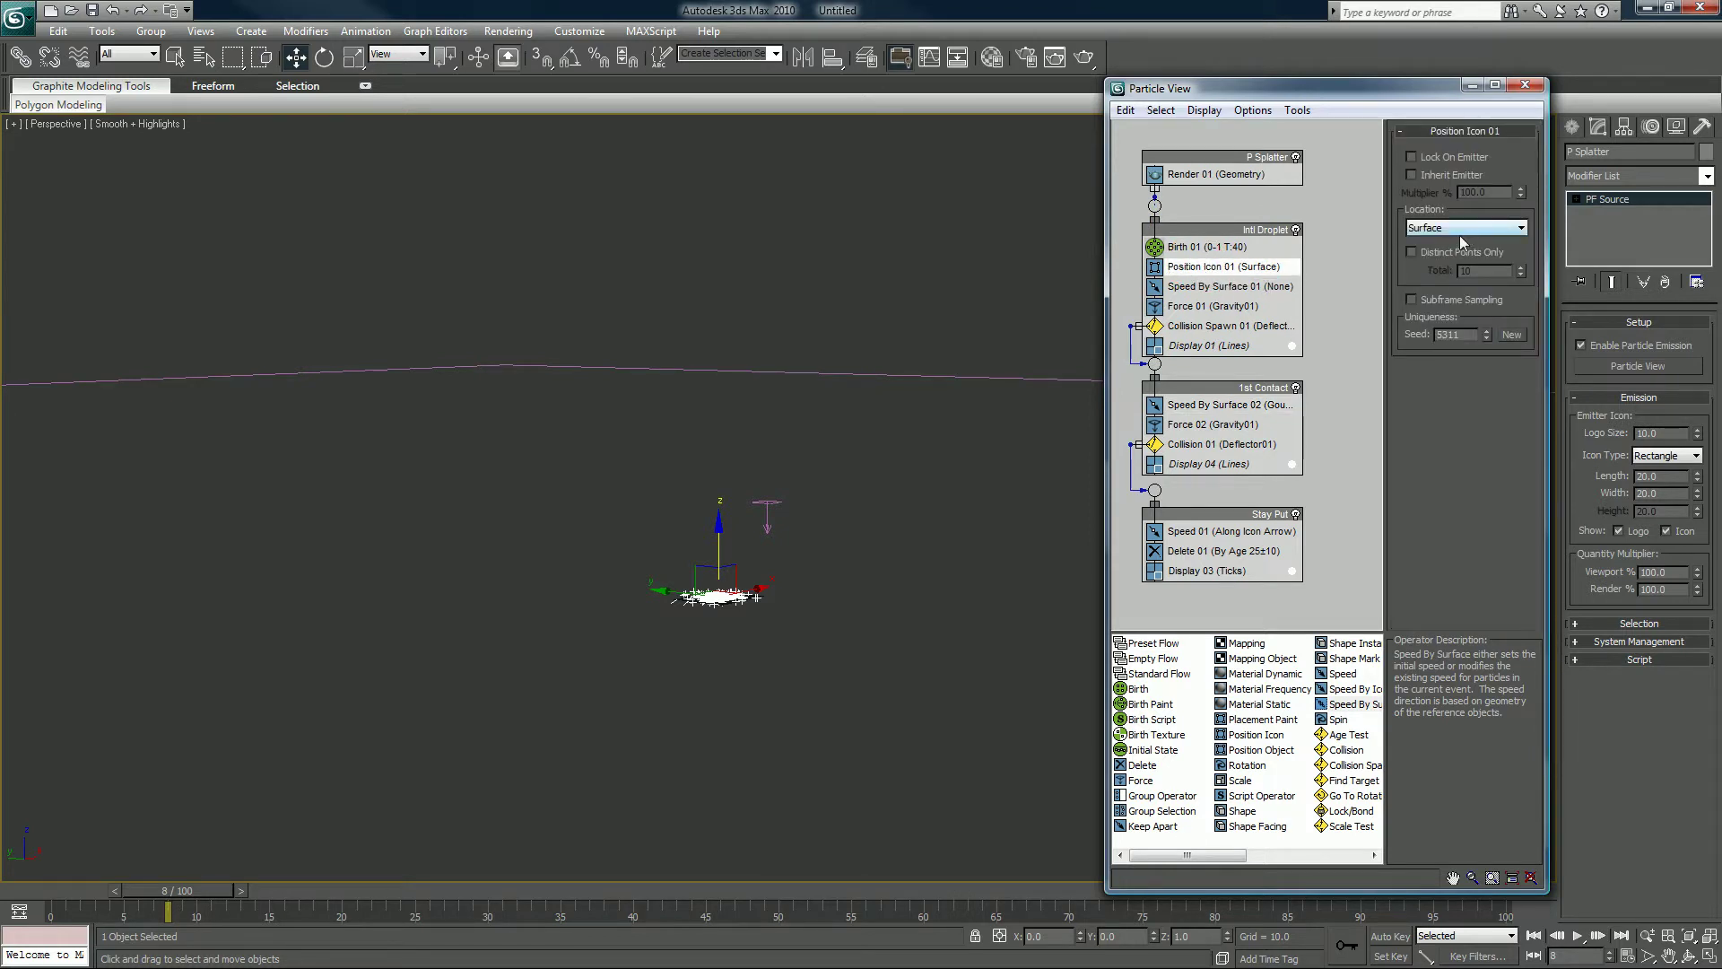
pyautogui.click(1233, 287)
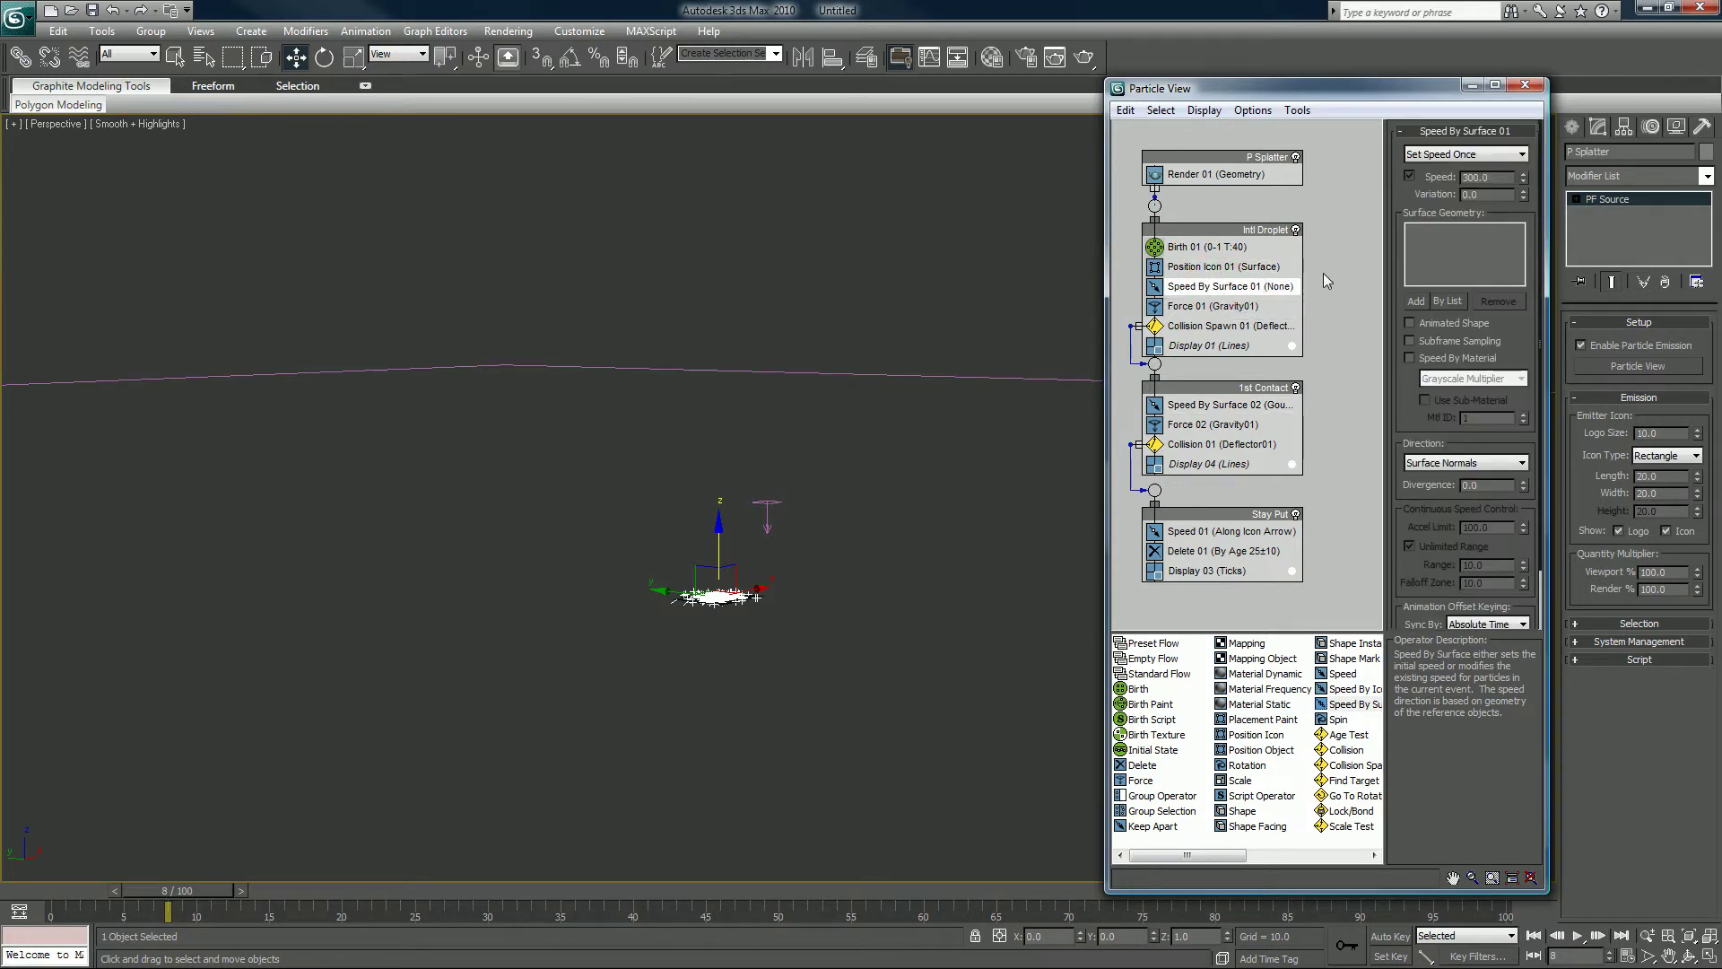
pyautogui.click(1534, 936)
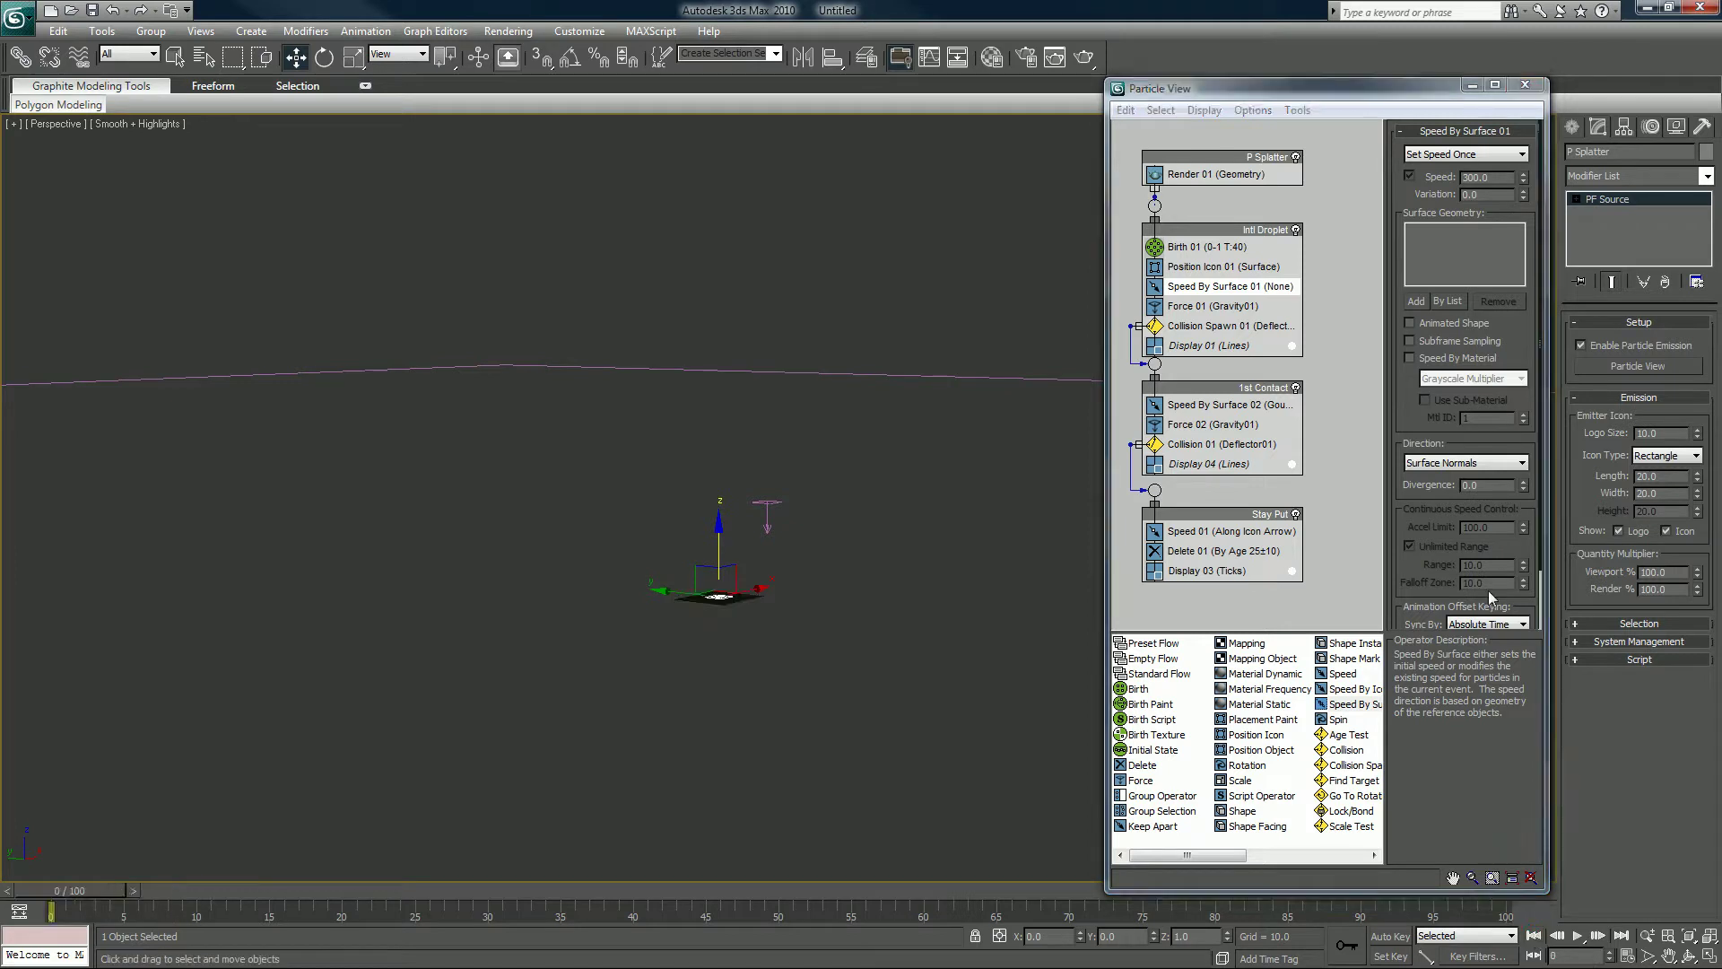
pyautogui.click(1447, 301)
pyautogui.doubleClick(162, 211)
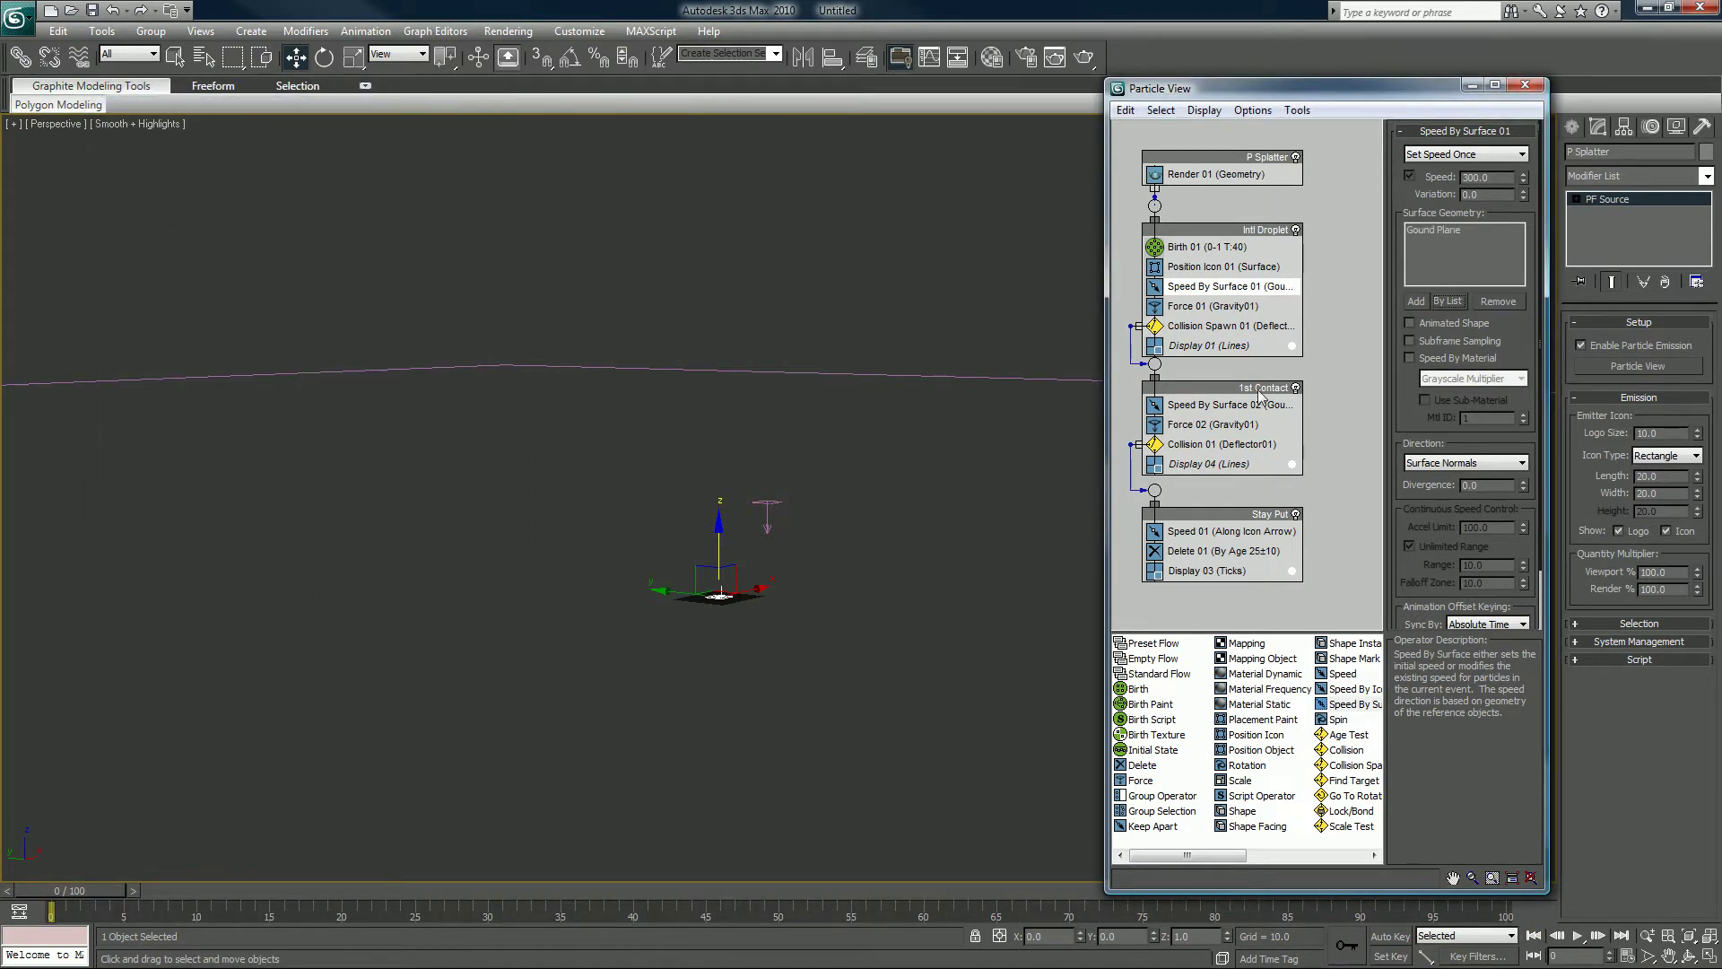
pyautogui.click(1443, 463)
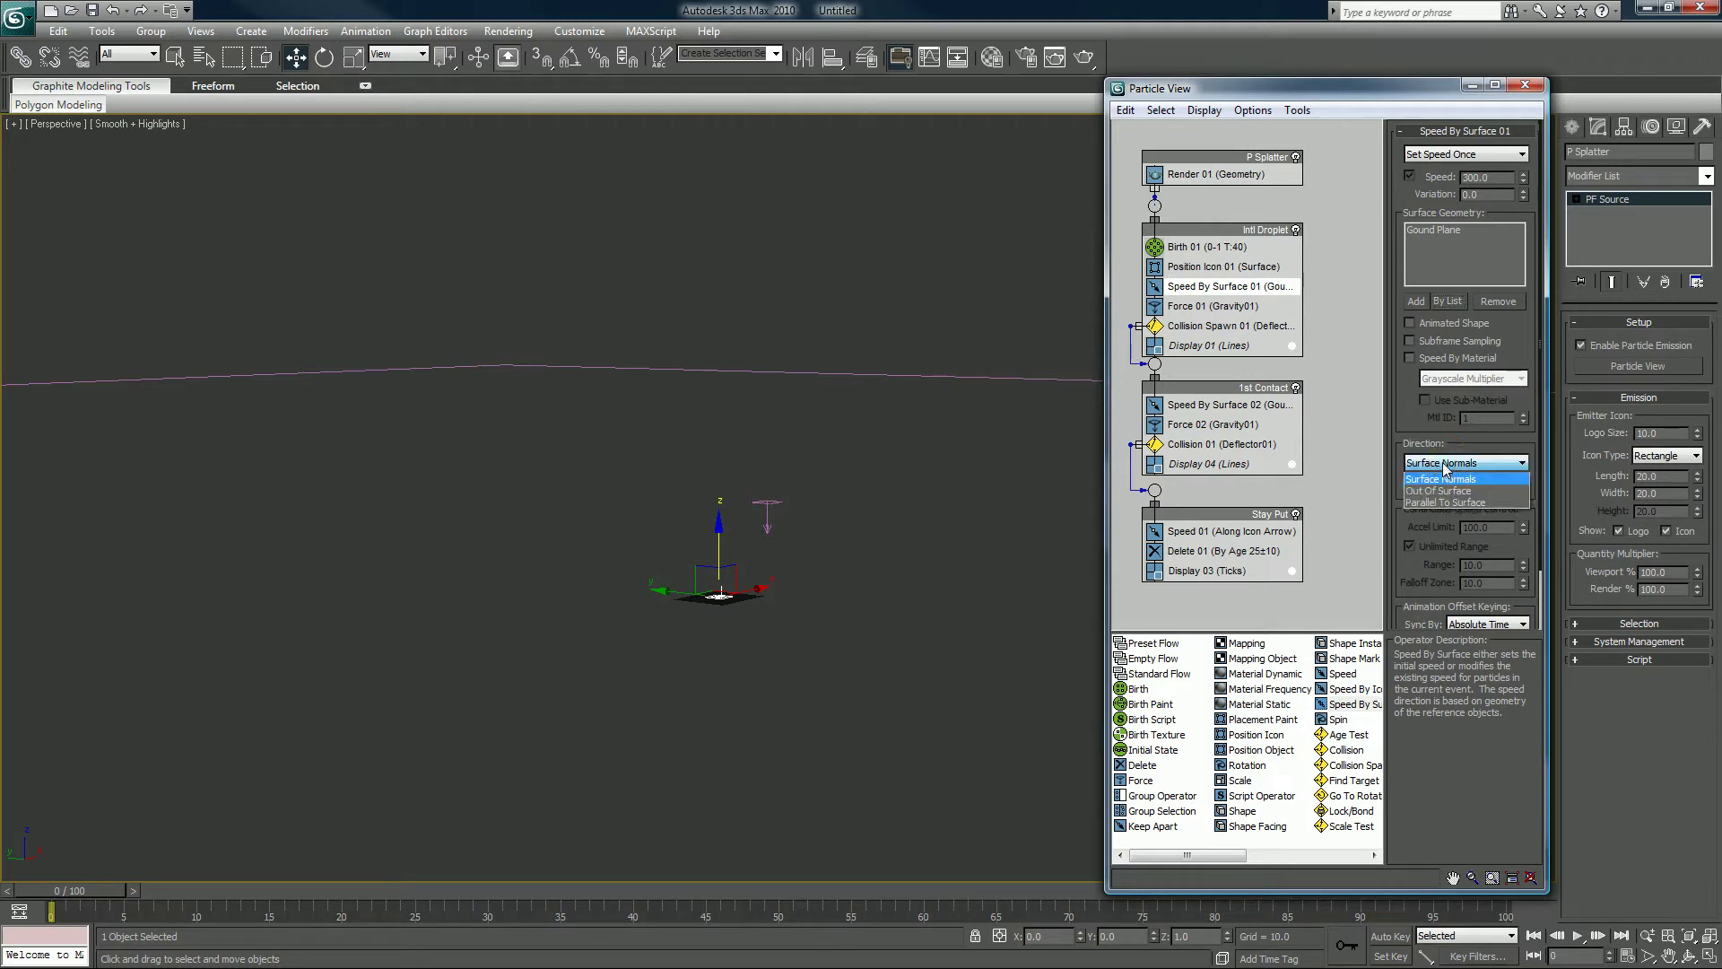
pyautogui.click(1406, 427)
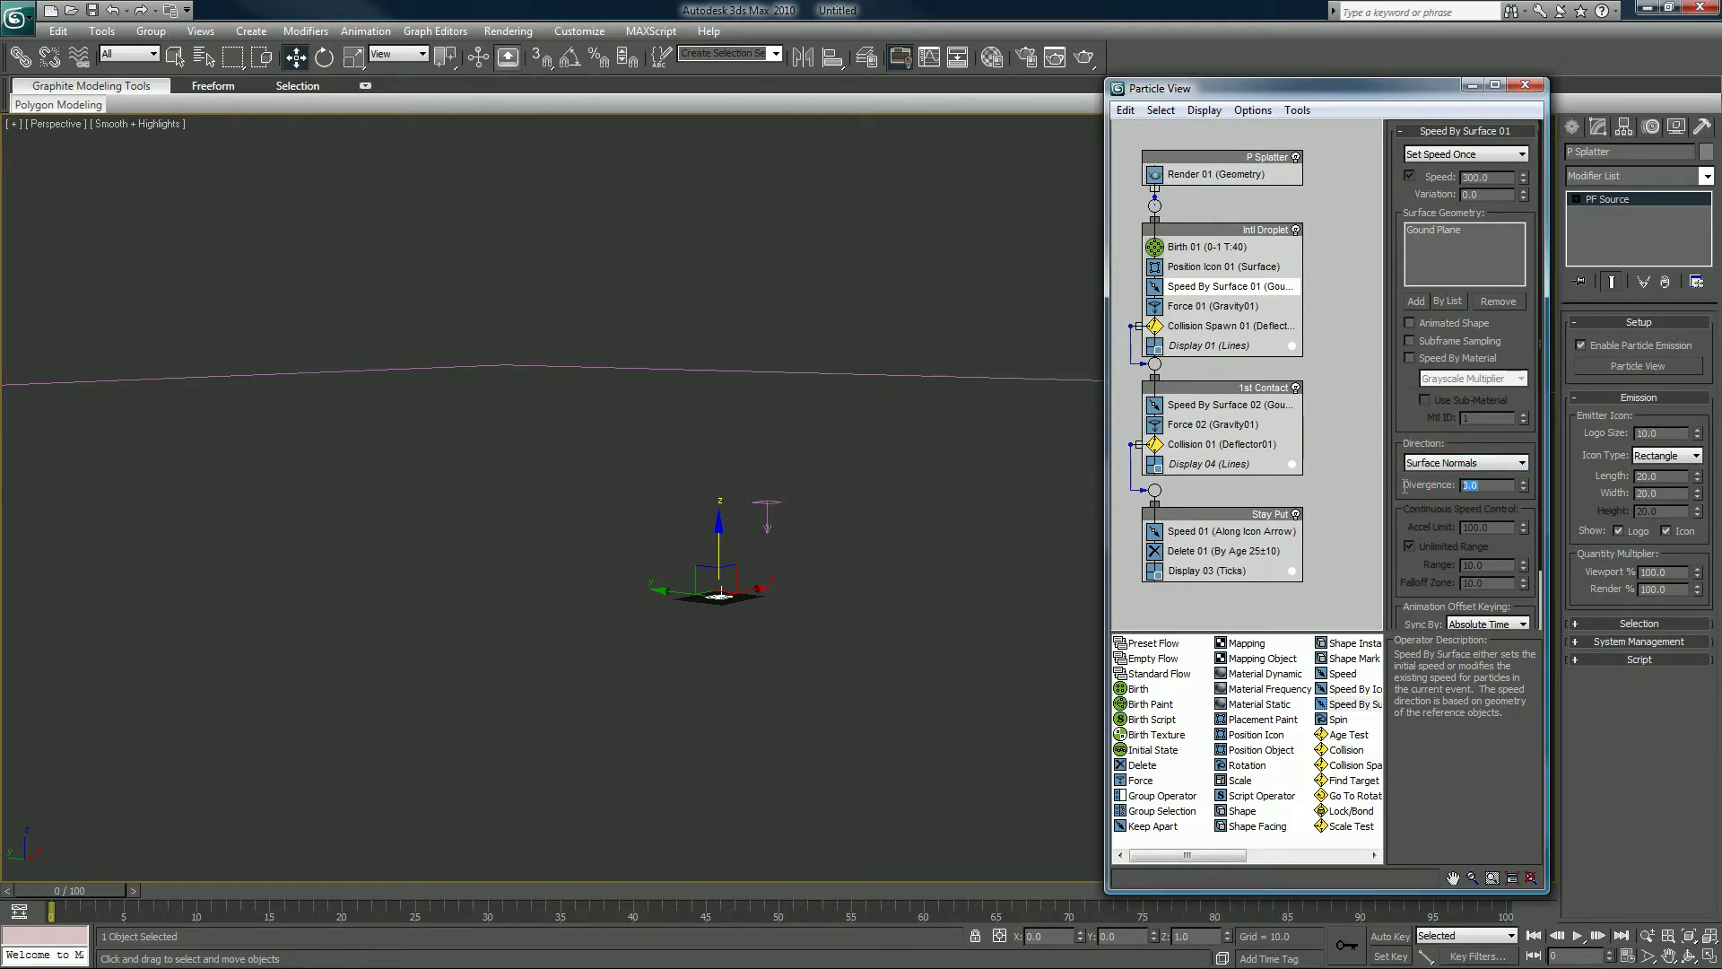
# Set divergence 60, speed 500 and variation 300, then preview the spray
pyautogui.press('Return')
pyautogui.moveTo(94, 888); pyautogui.dragTo(142, 834)
pyautogui.press('w')
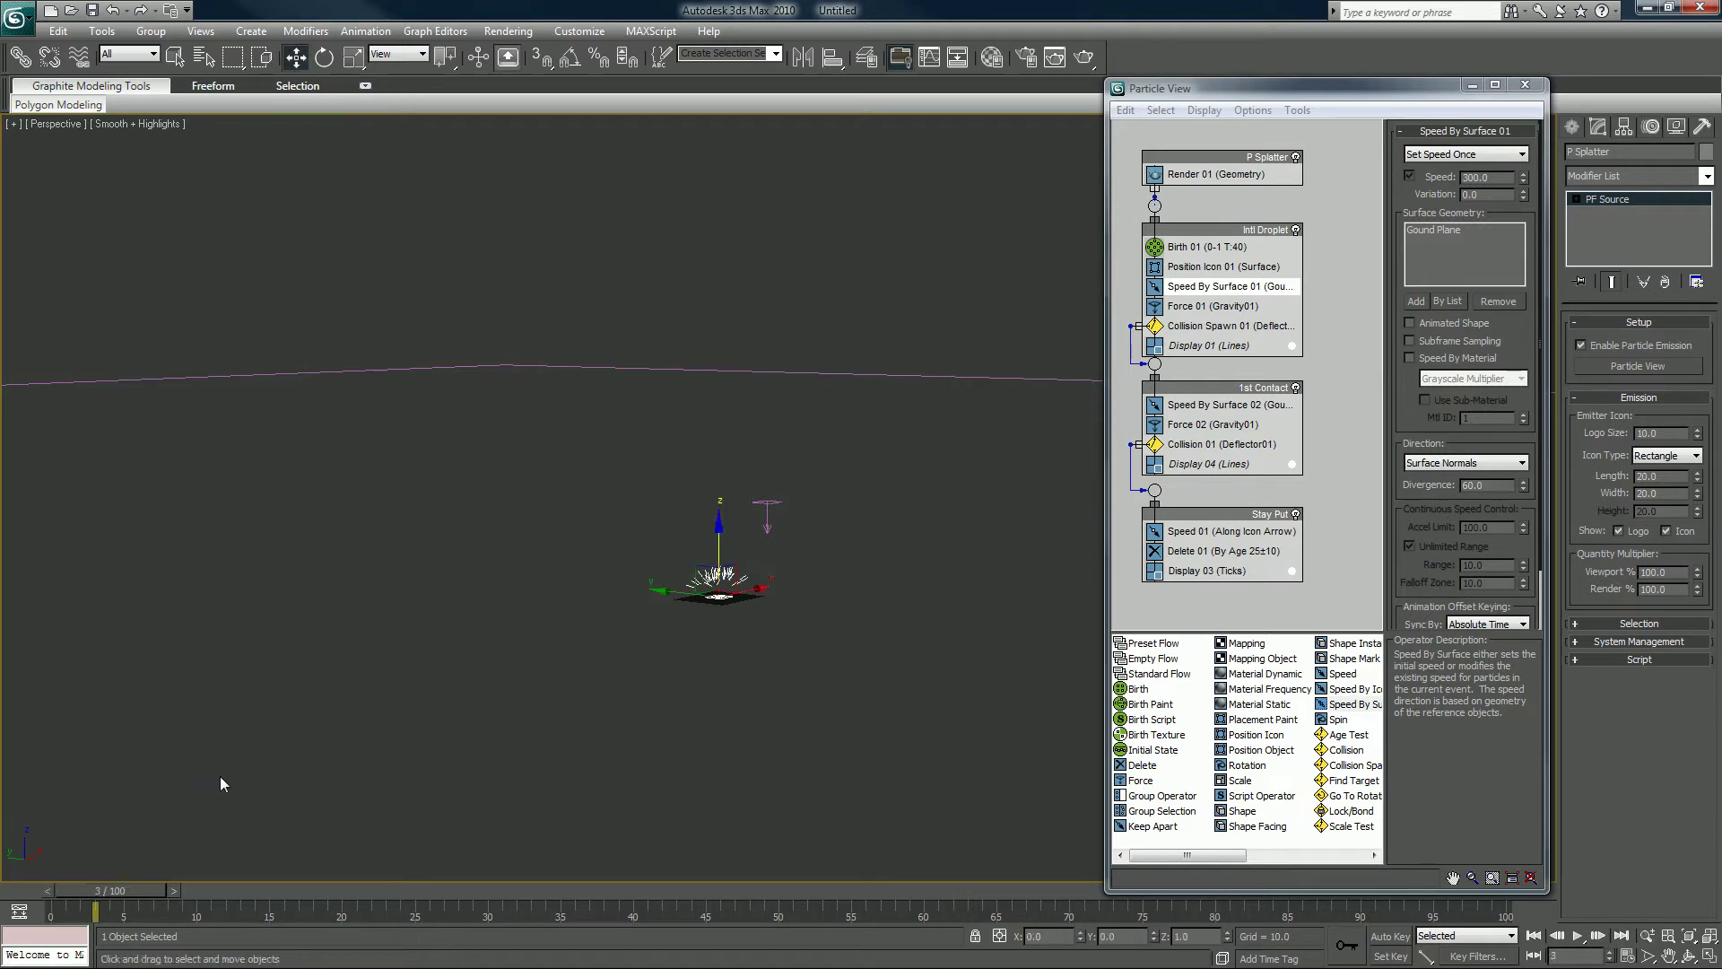
pyautogui.click(1500, 177)
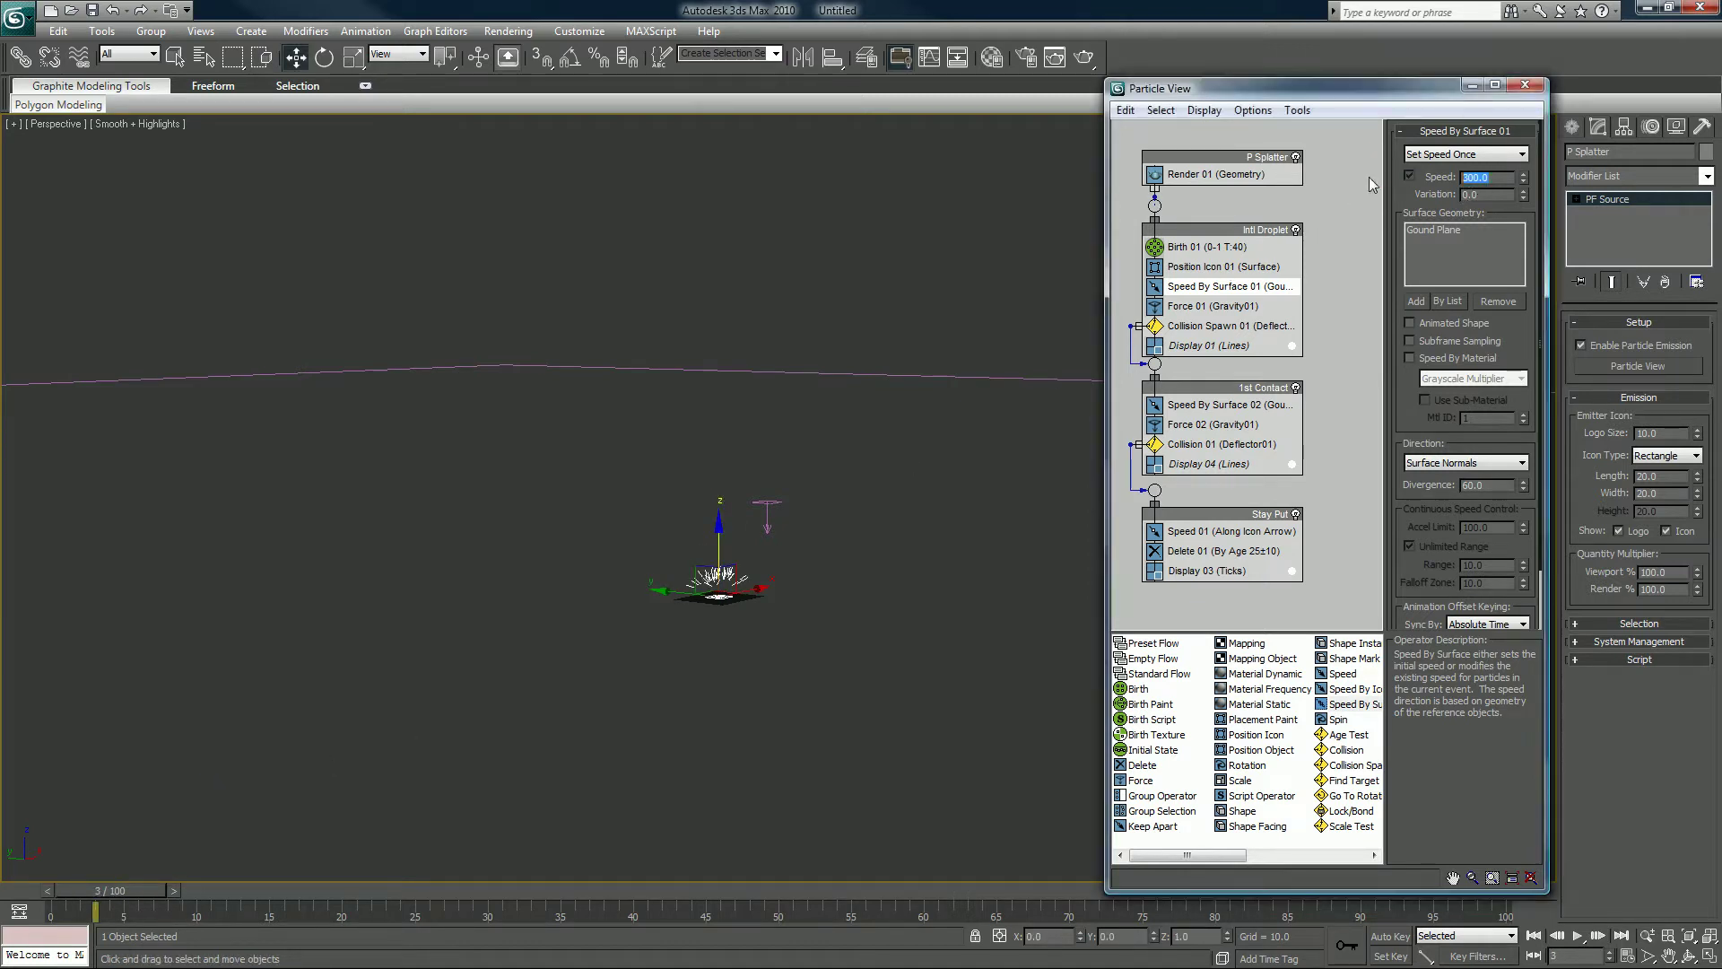
pyautogui.write('500')
pyautogui.press('Tab')
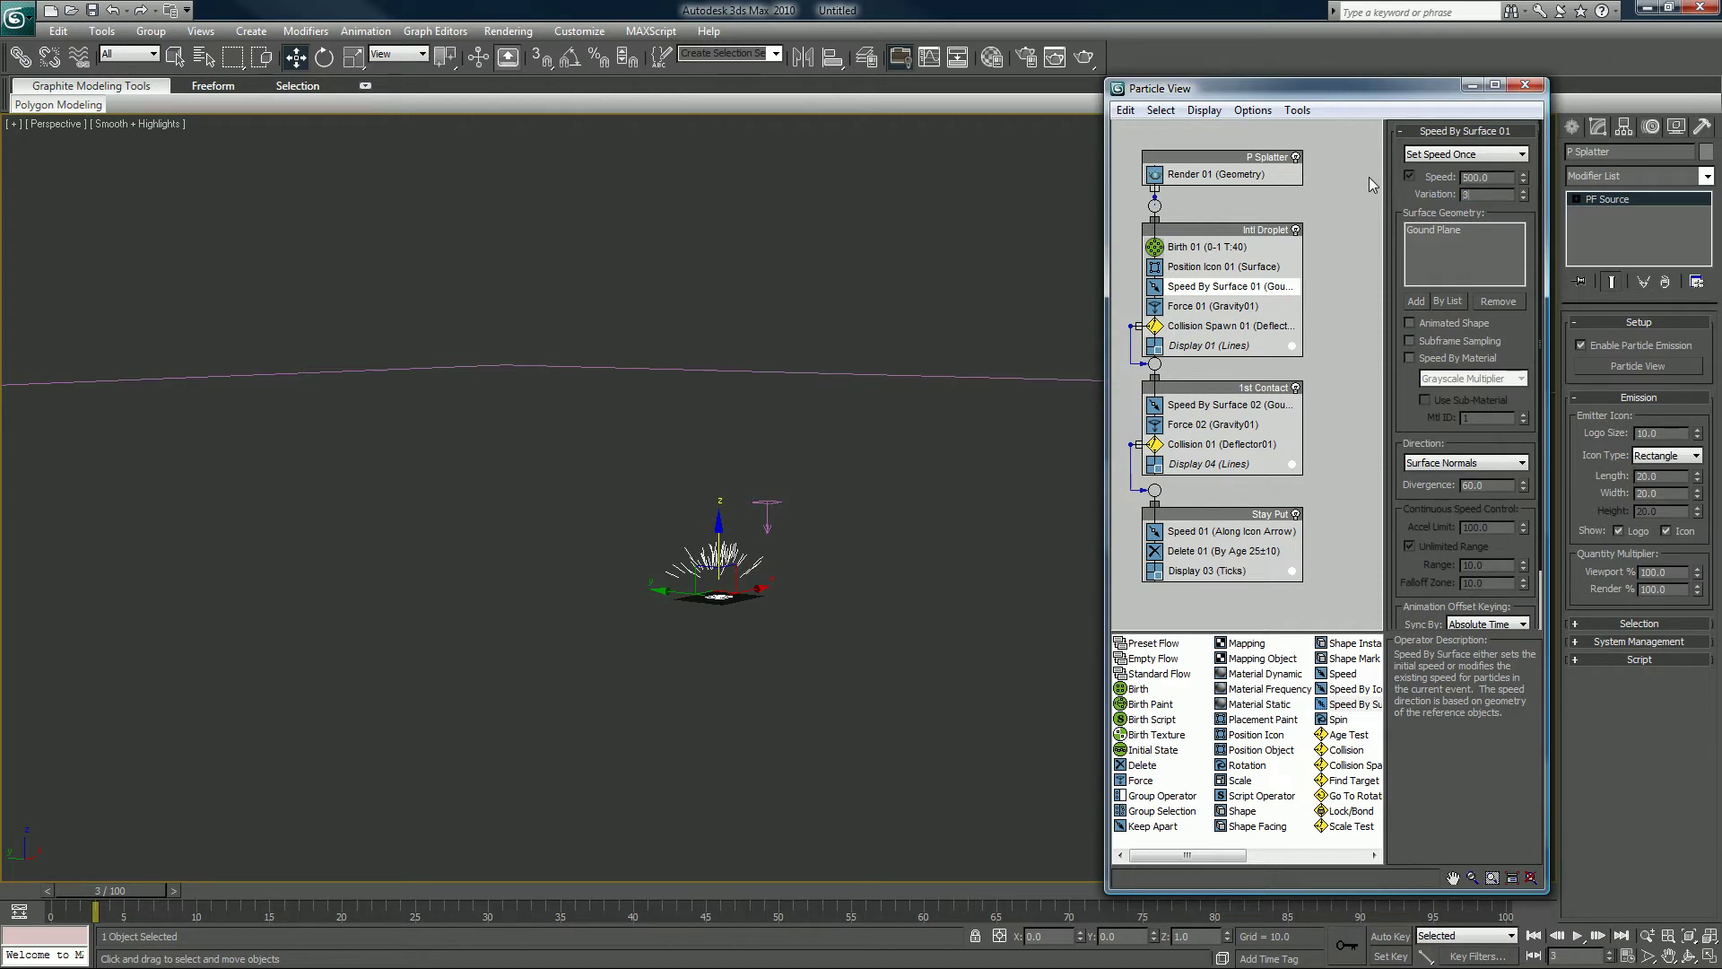
pyautogui.write('300')
pyautogui.press('Return')
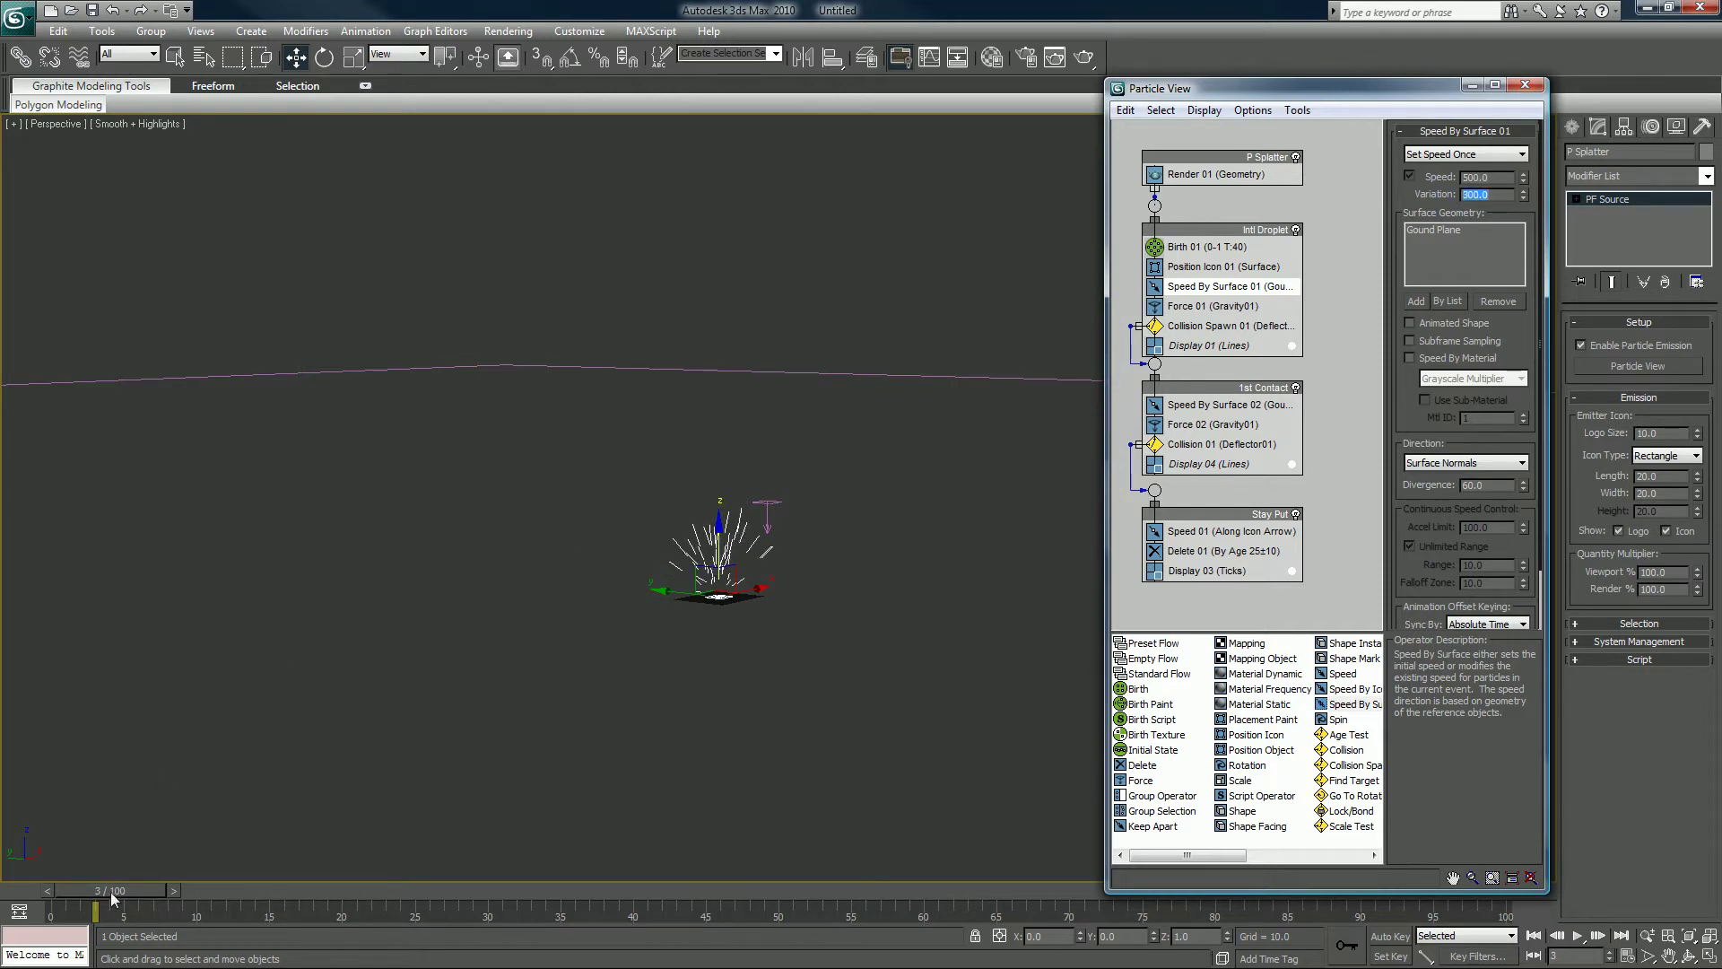
pyautogui.moveTo(109, 883); pyautogui.dragTo(285, 834)
# Disable Collision Spawn 01 and narrow the spray divergence to 37
pyautogui.press('w')
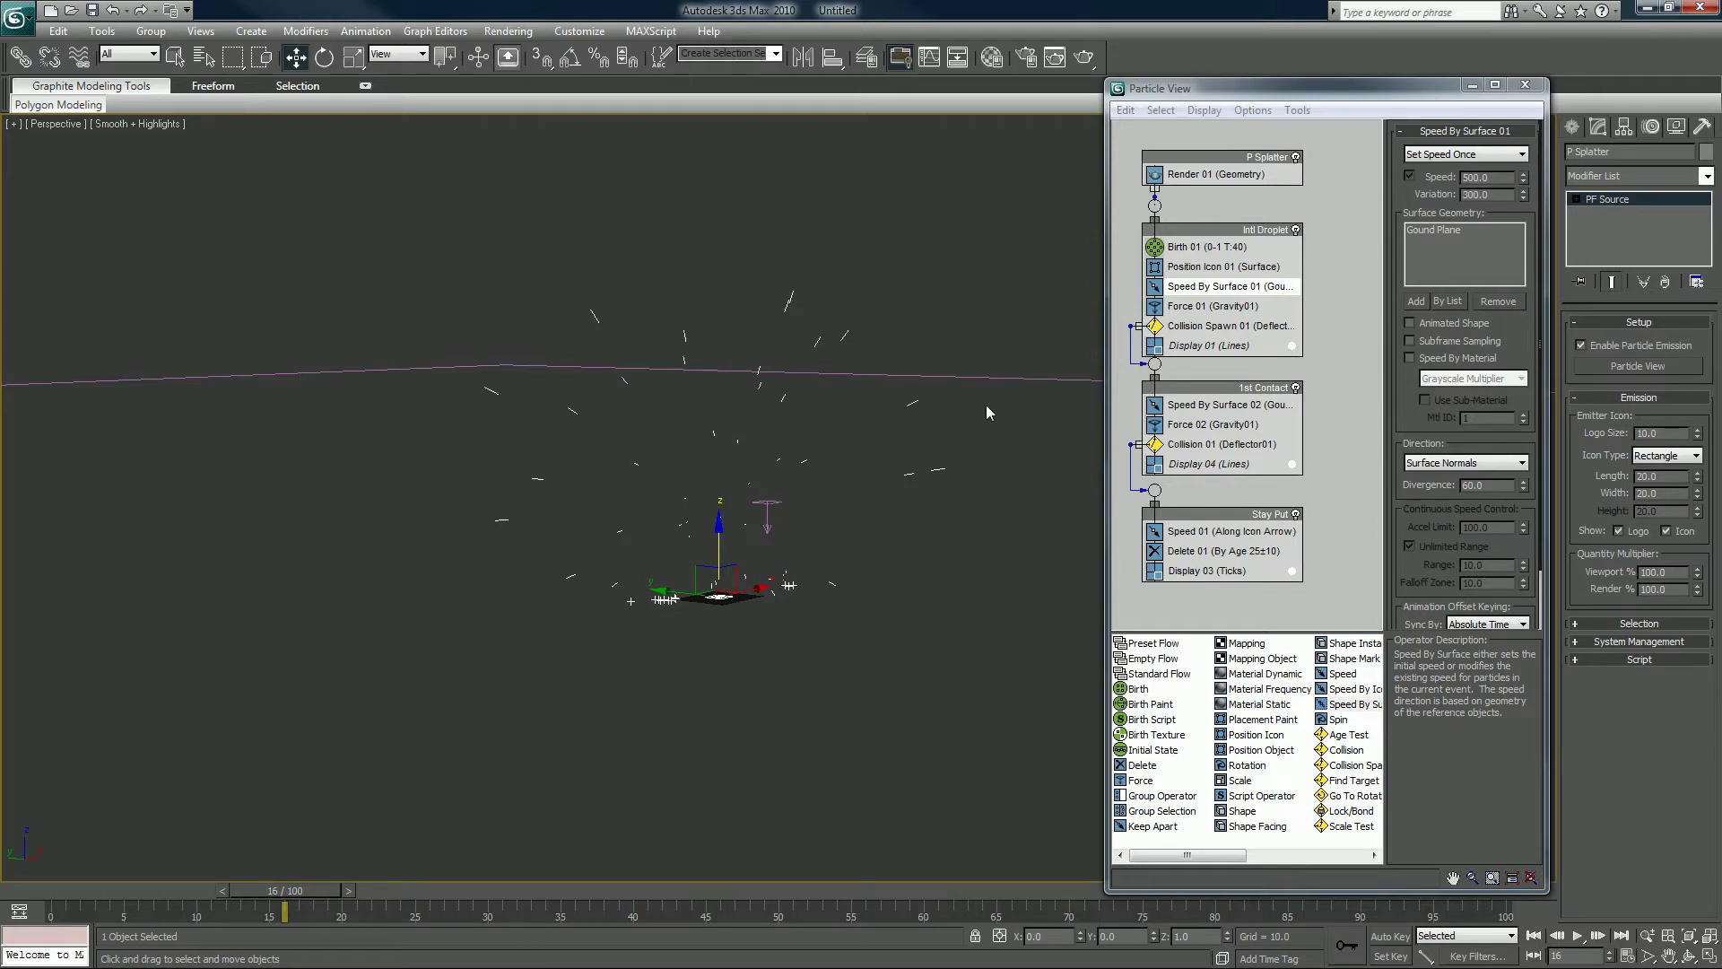
pyautogui.click(1155, 326)
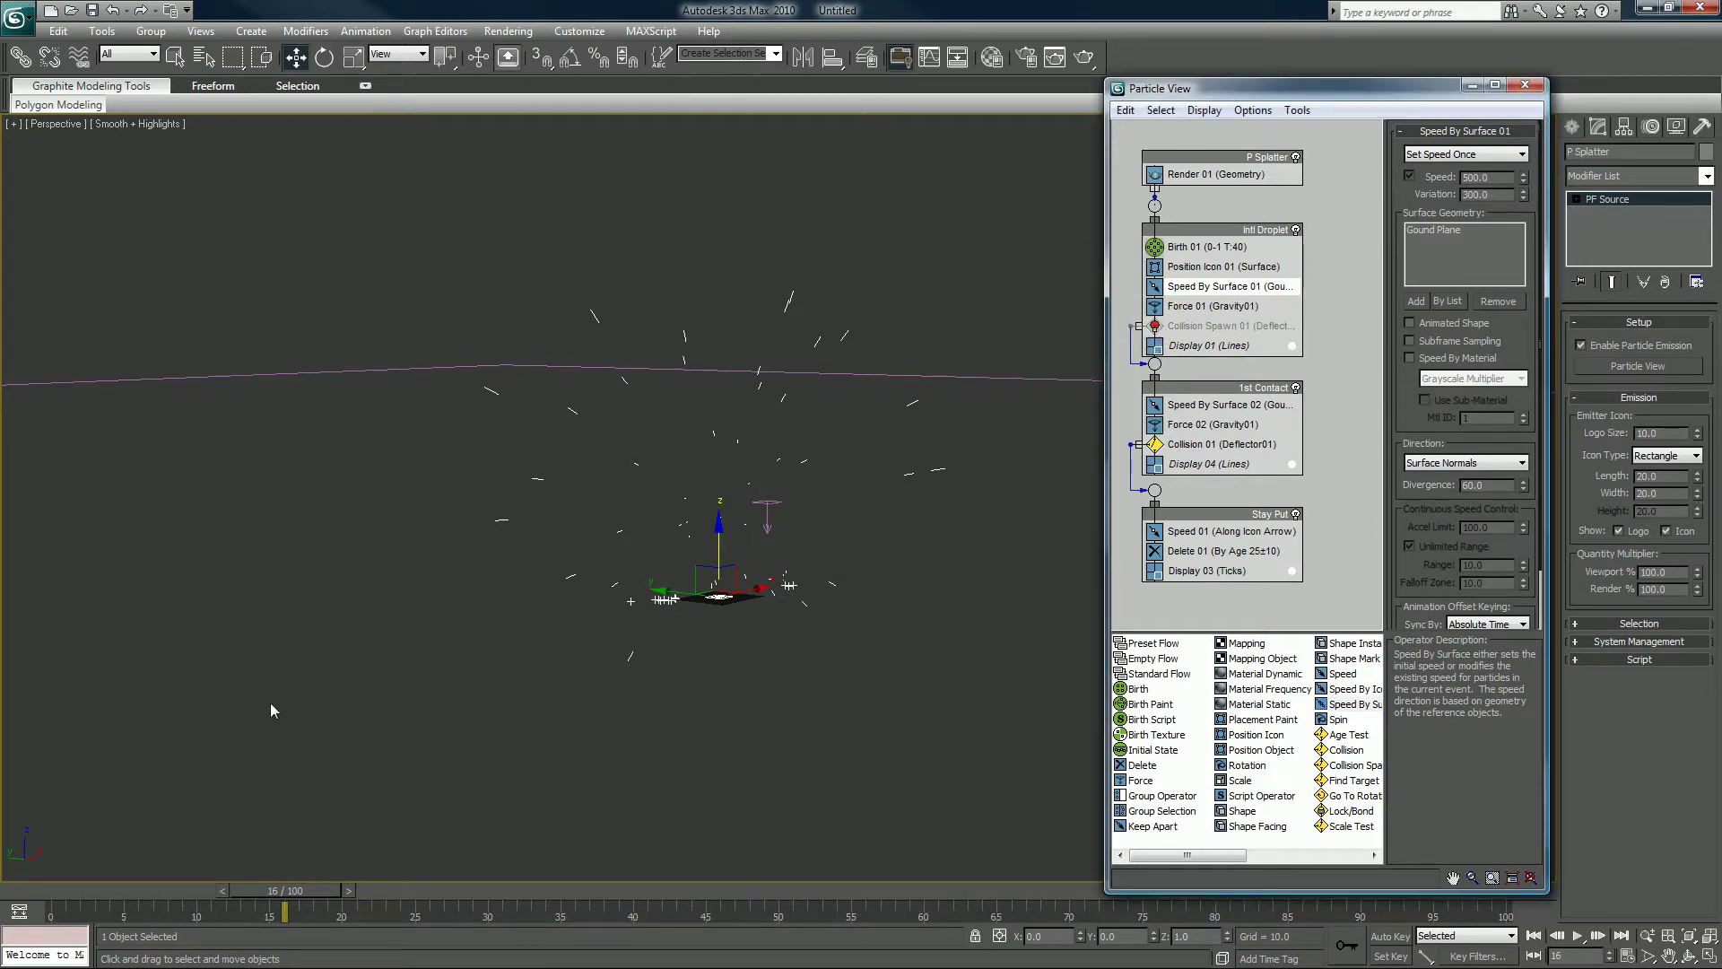
pyautogui.moveTo(99, 886); pyautogui.dragTo(181, 827)
pyautogui.press('w')
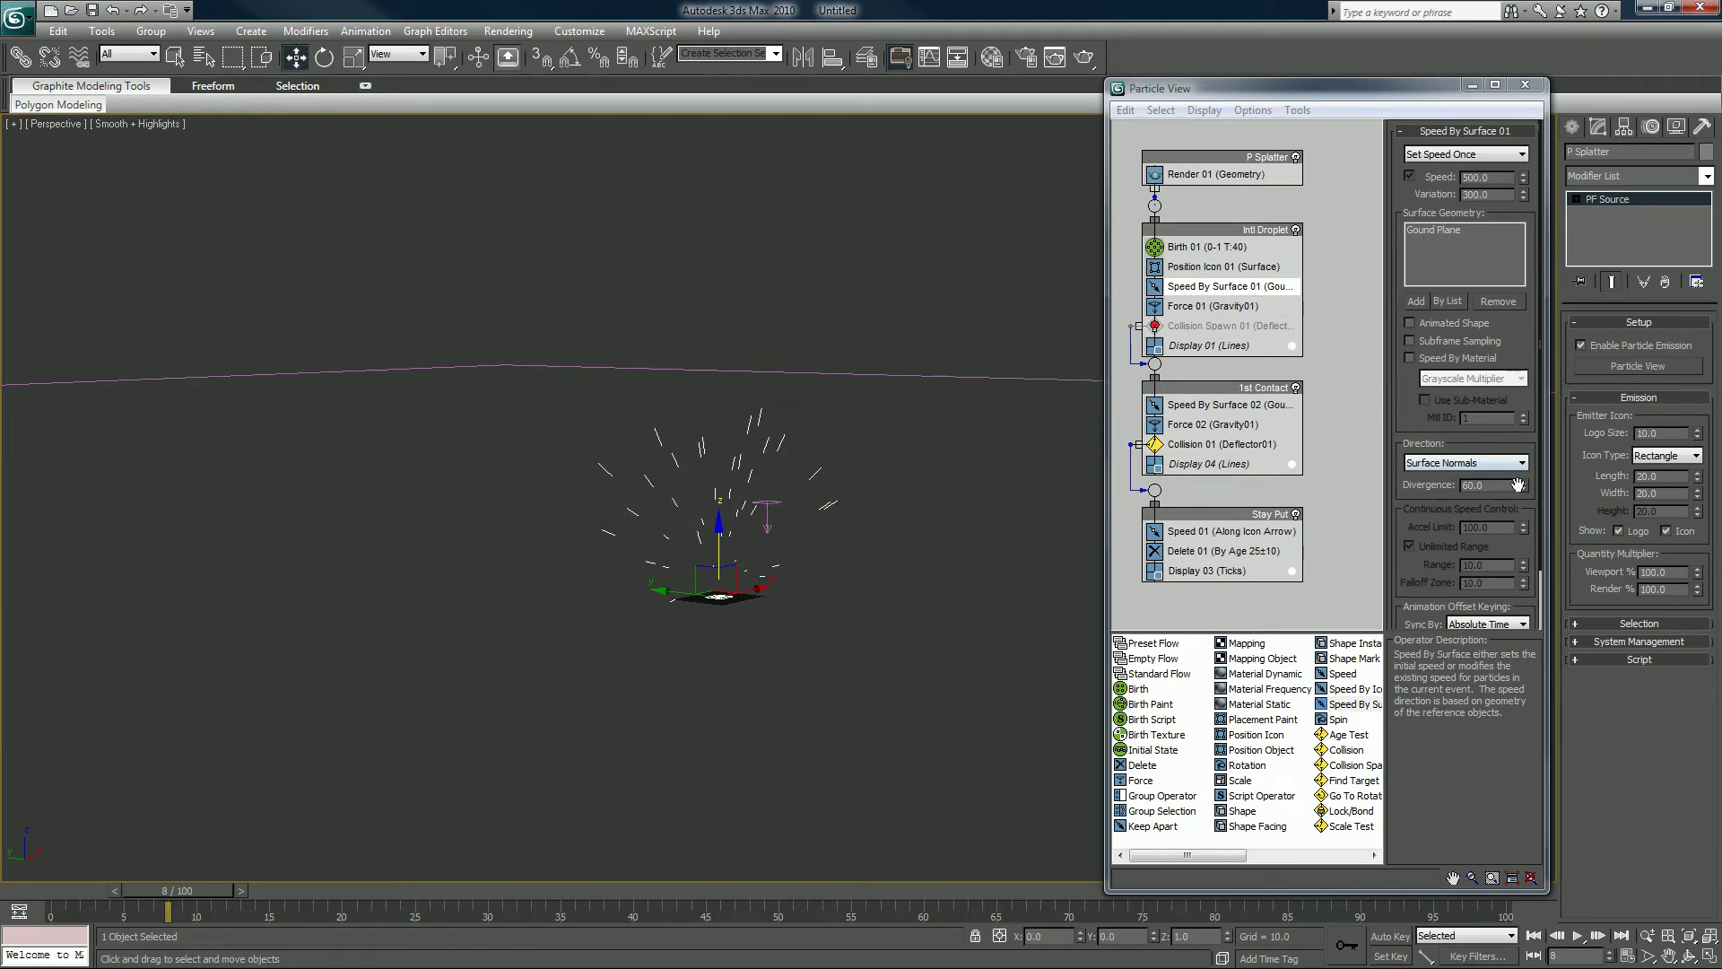
pyautogui.moveTo(1522, 487); pyautogui.dragTo(1524, 530)
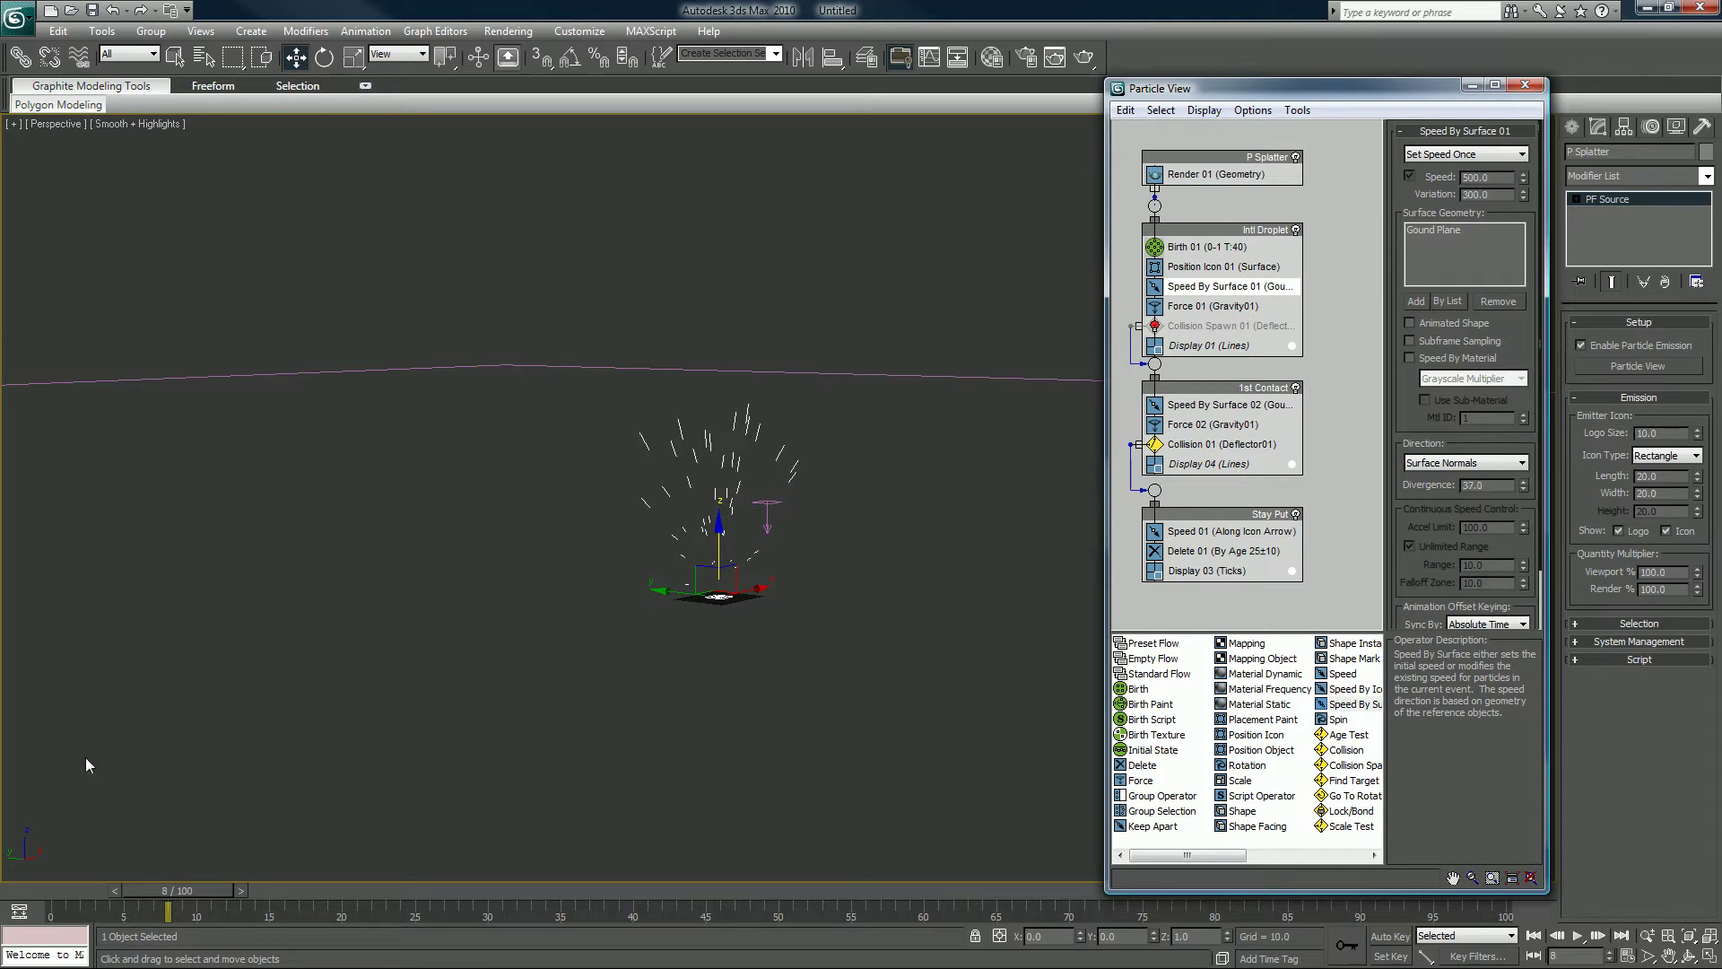
pyautogui.moveTo(144, 890)
pyautogui.mouseDown()
pyautogui.moveTo(321, 864)
pyautogui.moveTo(125, 874)
pyautogui.moveTo(282, 858)
pyautogui.mouseUp()
# Reposition the 1st Contact event and make the Particle View window taller
pyautogui.press('w')
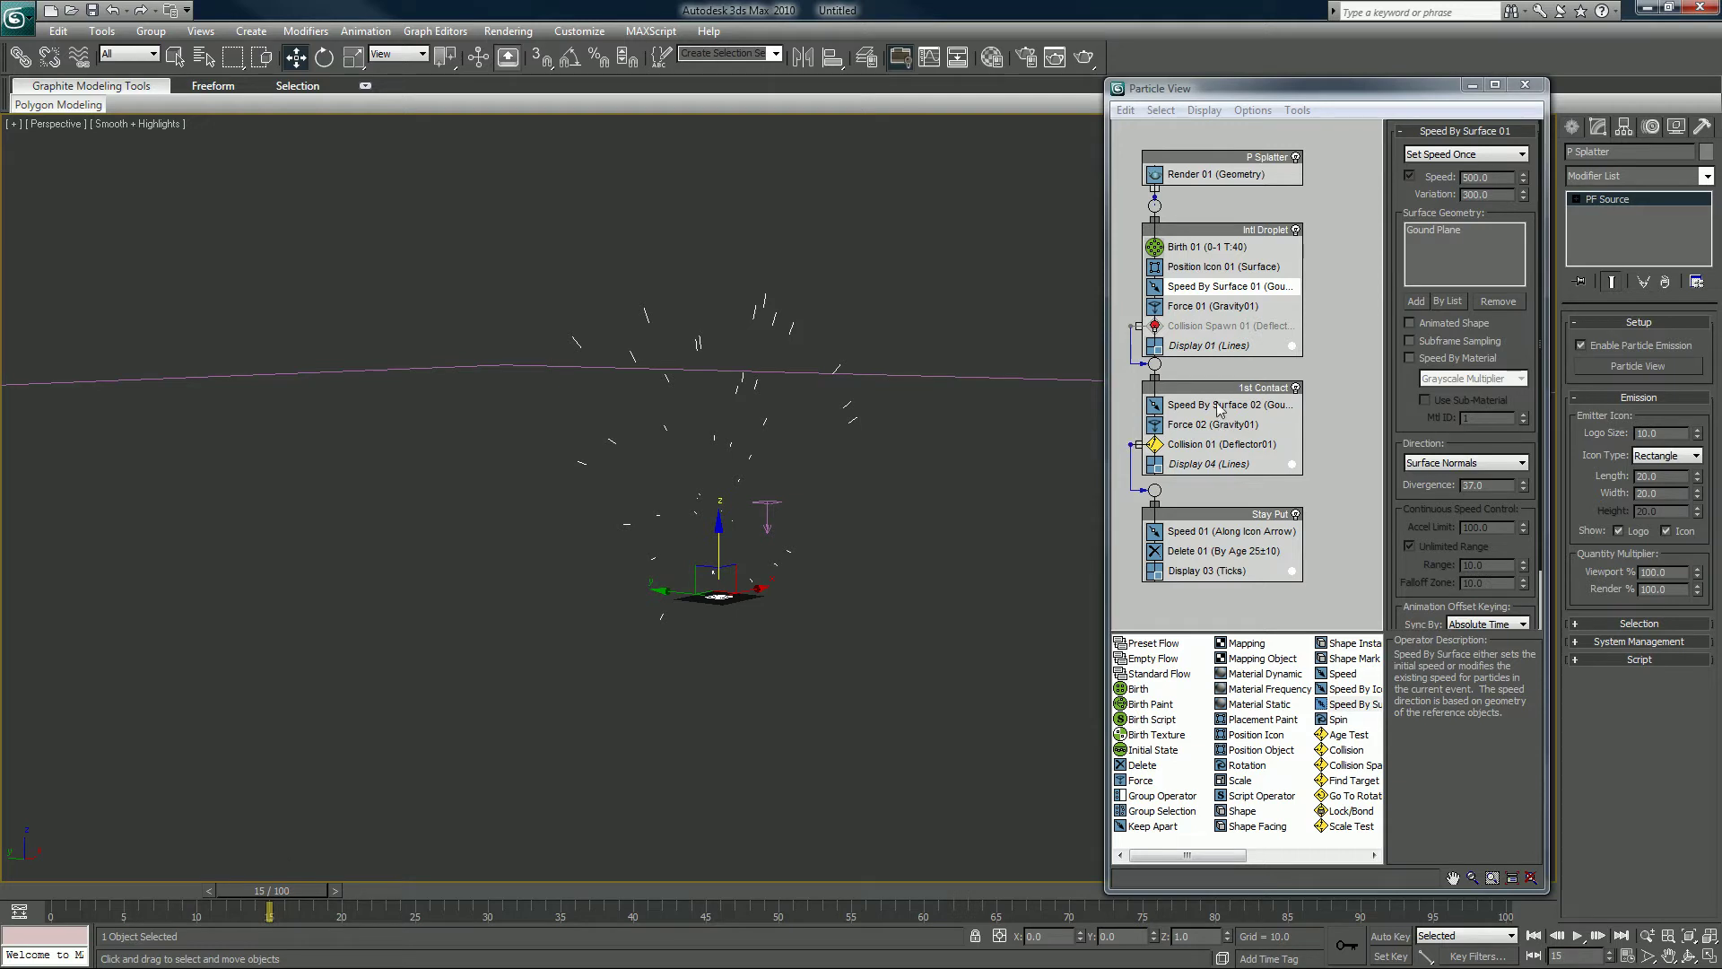
pyautogui.moveTo(1209, 387); pyautogui.dragTo(1209, 399)
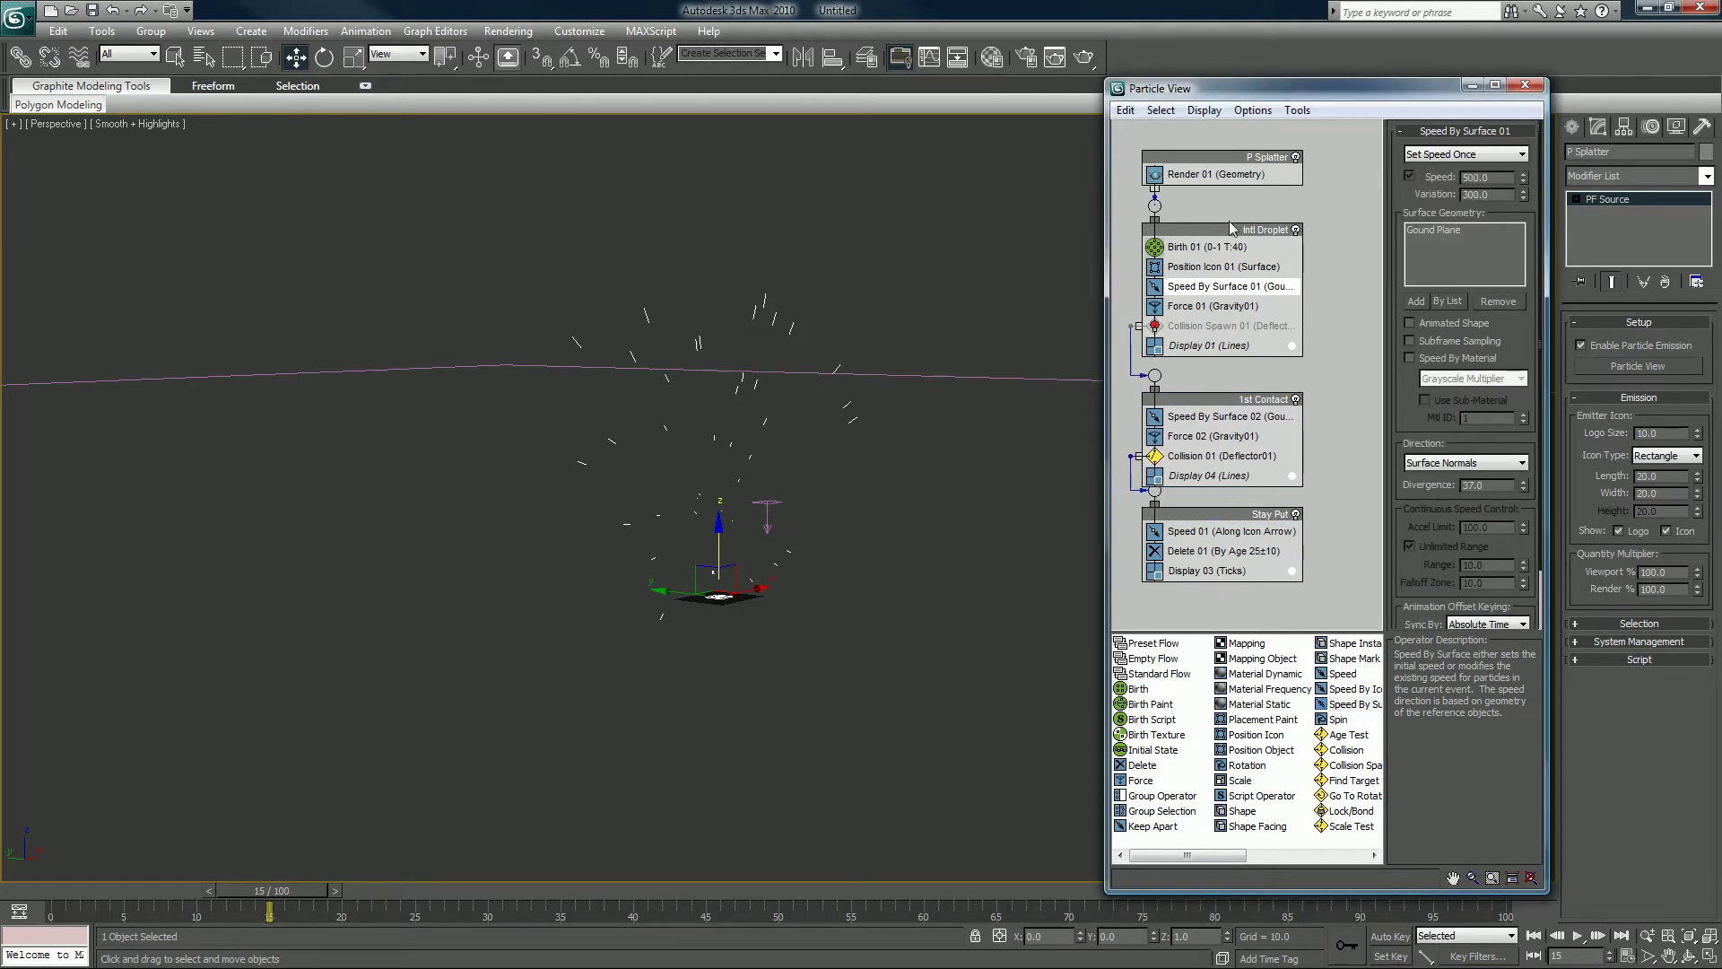
pyautogui.moveTo(1230, 78); pyautogui.dragTo(1230, 12)
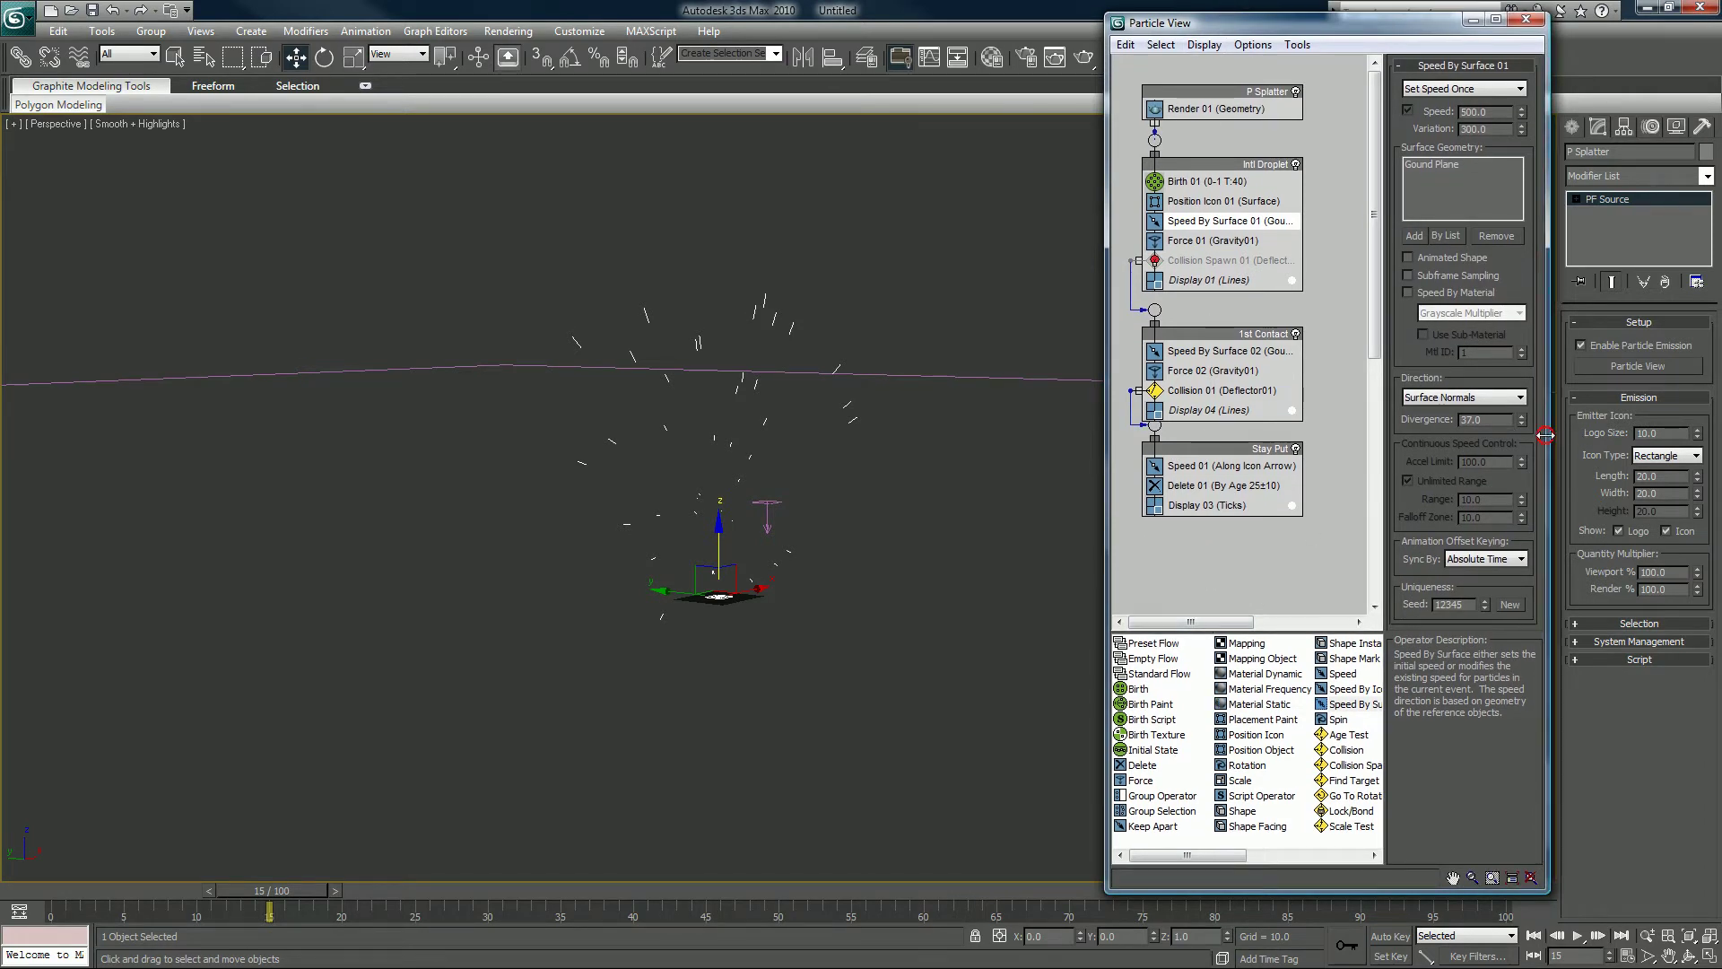
# Widen Particle View, move the Stay Put and 1st Contact events lower, and open Create > Standard Primitives
pyautogui.moveTo(1545, 434); pyautogui.dragTo(1704, 434)
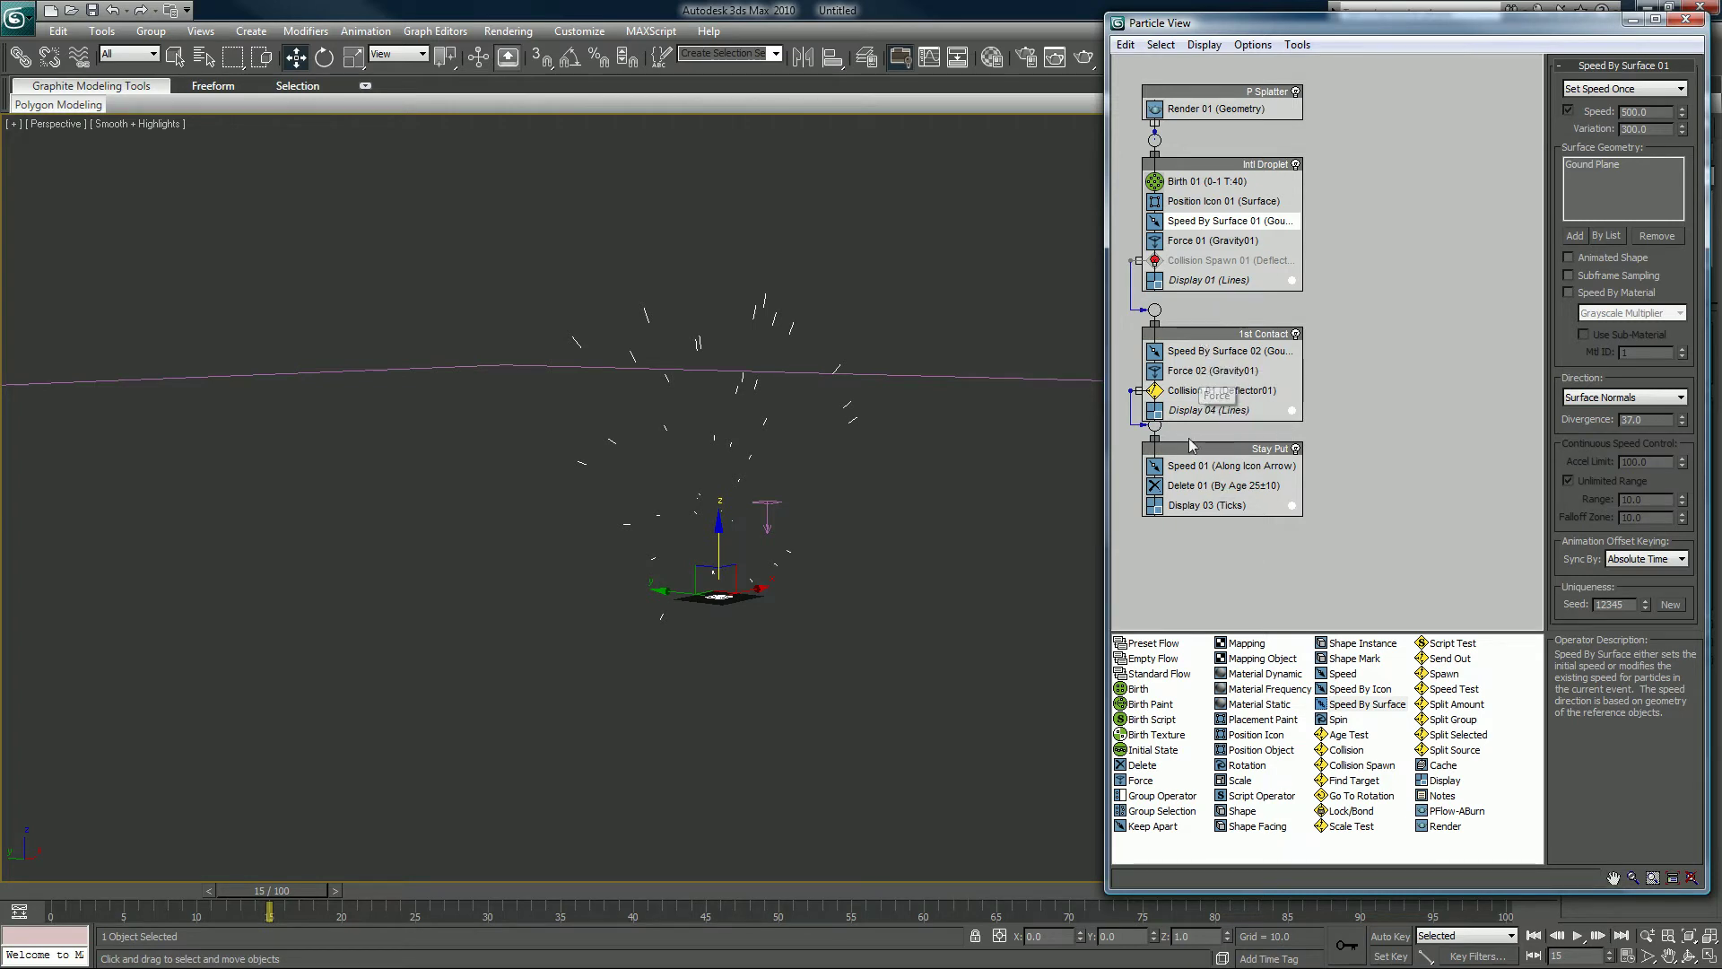
pyautogui.moveTo(1191, 445); pyautogui.dragTo(1191, 507)
pyautogui.moveTo(1185, 340); pyautogui.dragTo(1185, 385)
pyautogui.click(709, 680)
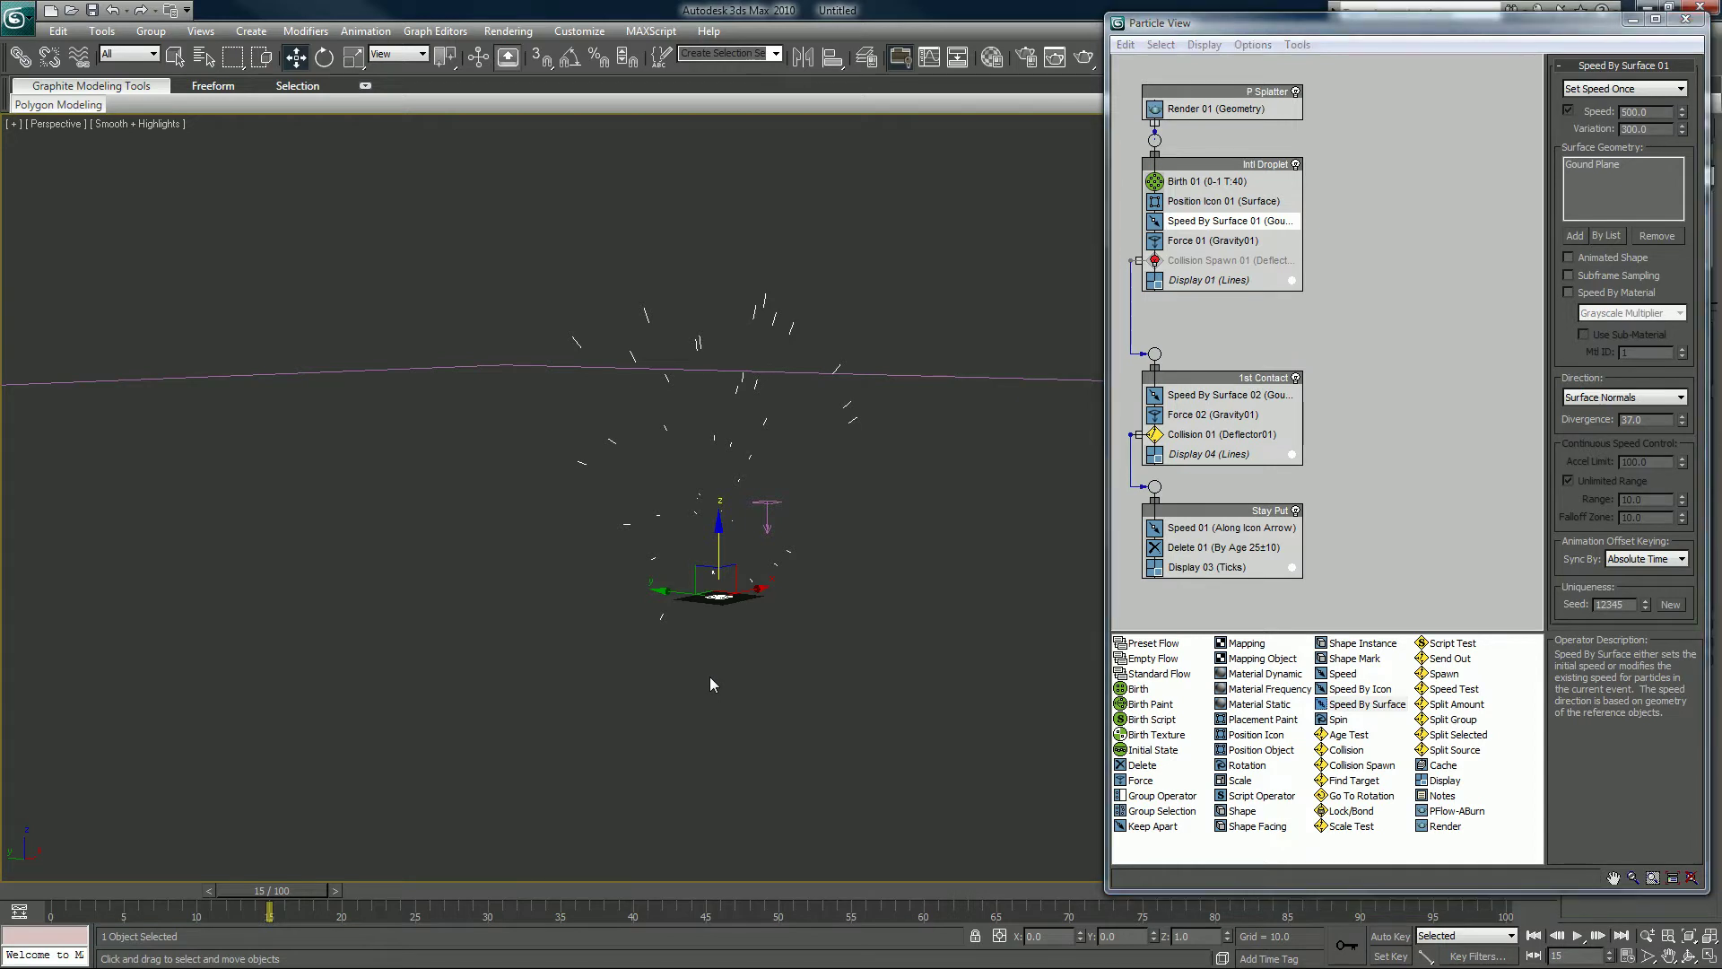
pyautogui.scroll(2, 711, 685)
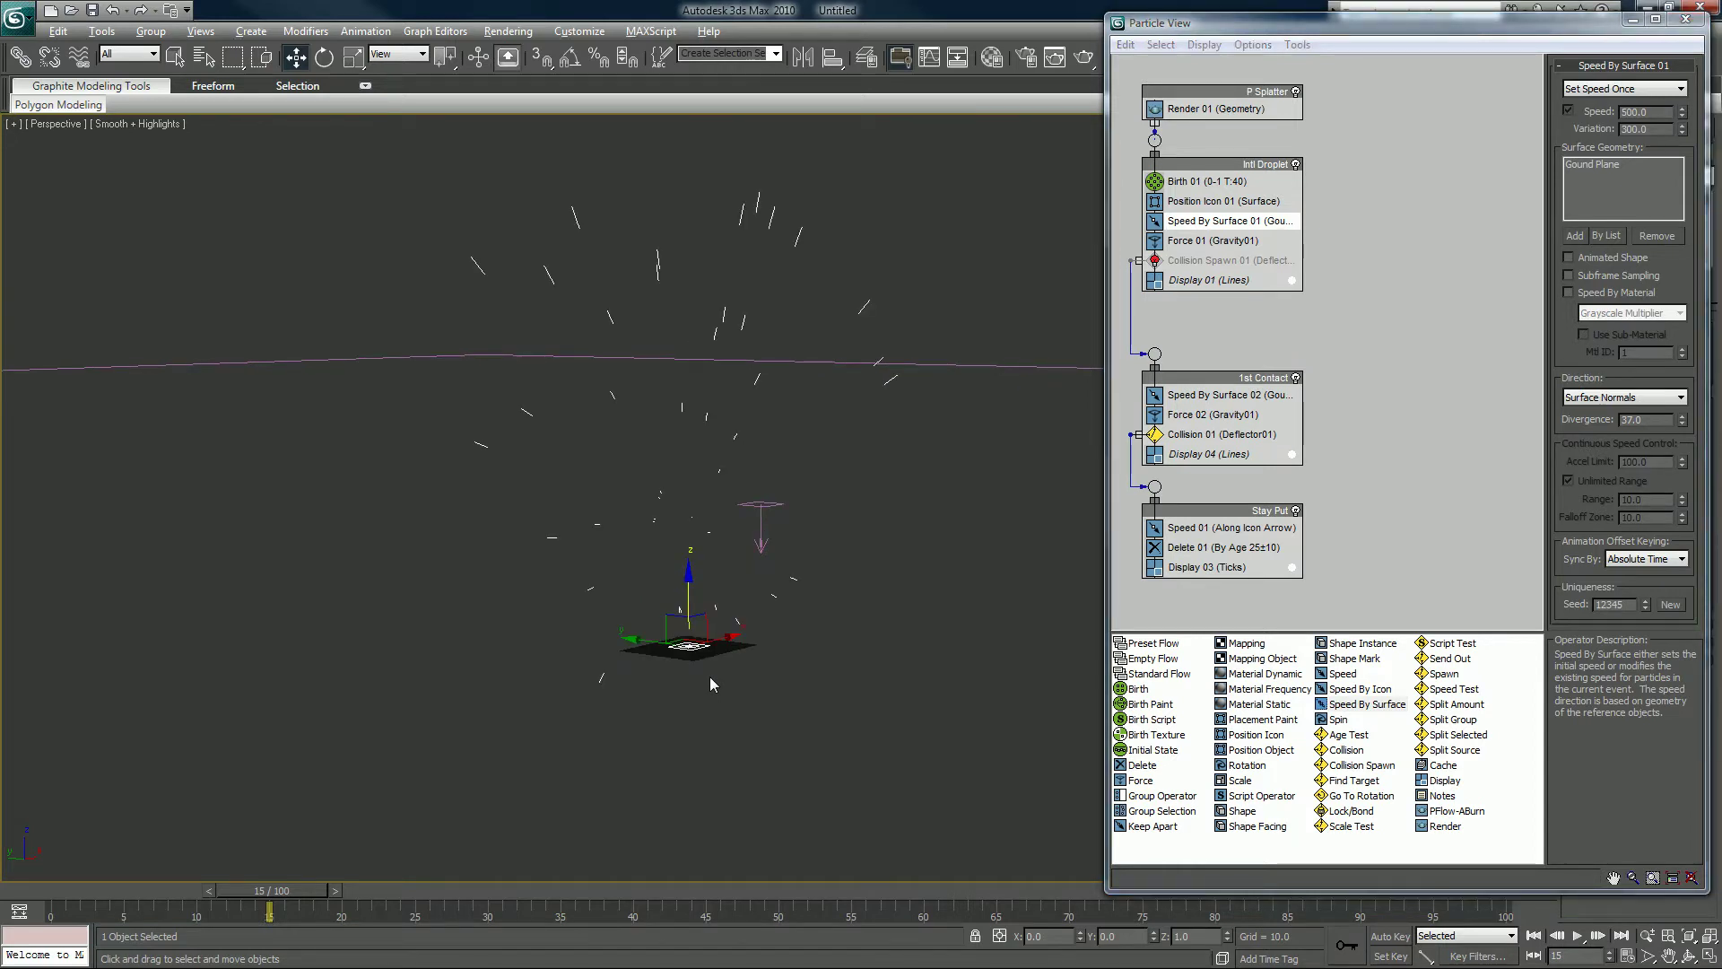
pyautogui.hotkey('alt', 'c')
pyautogui.moveTo(341, 53)
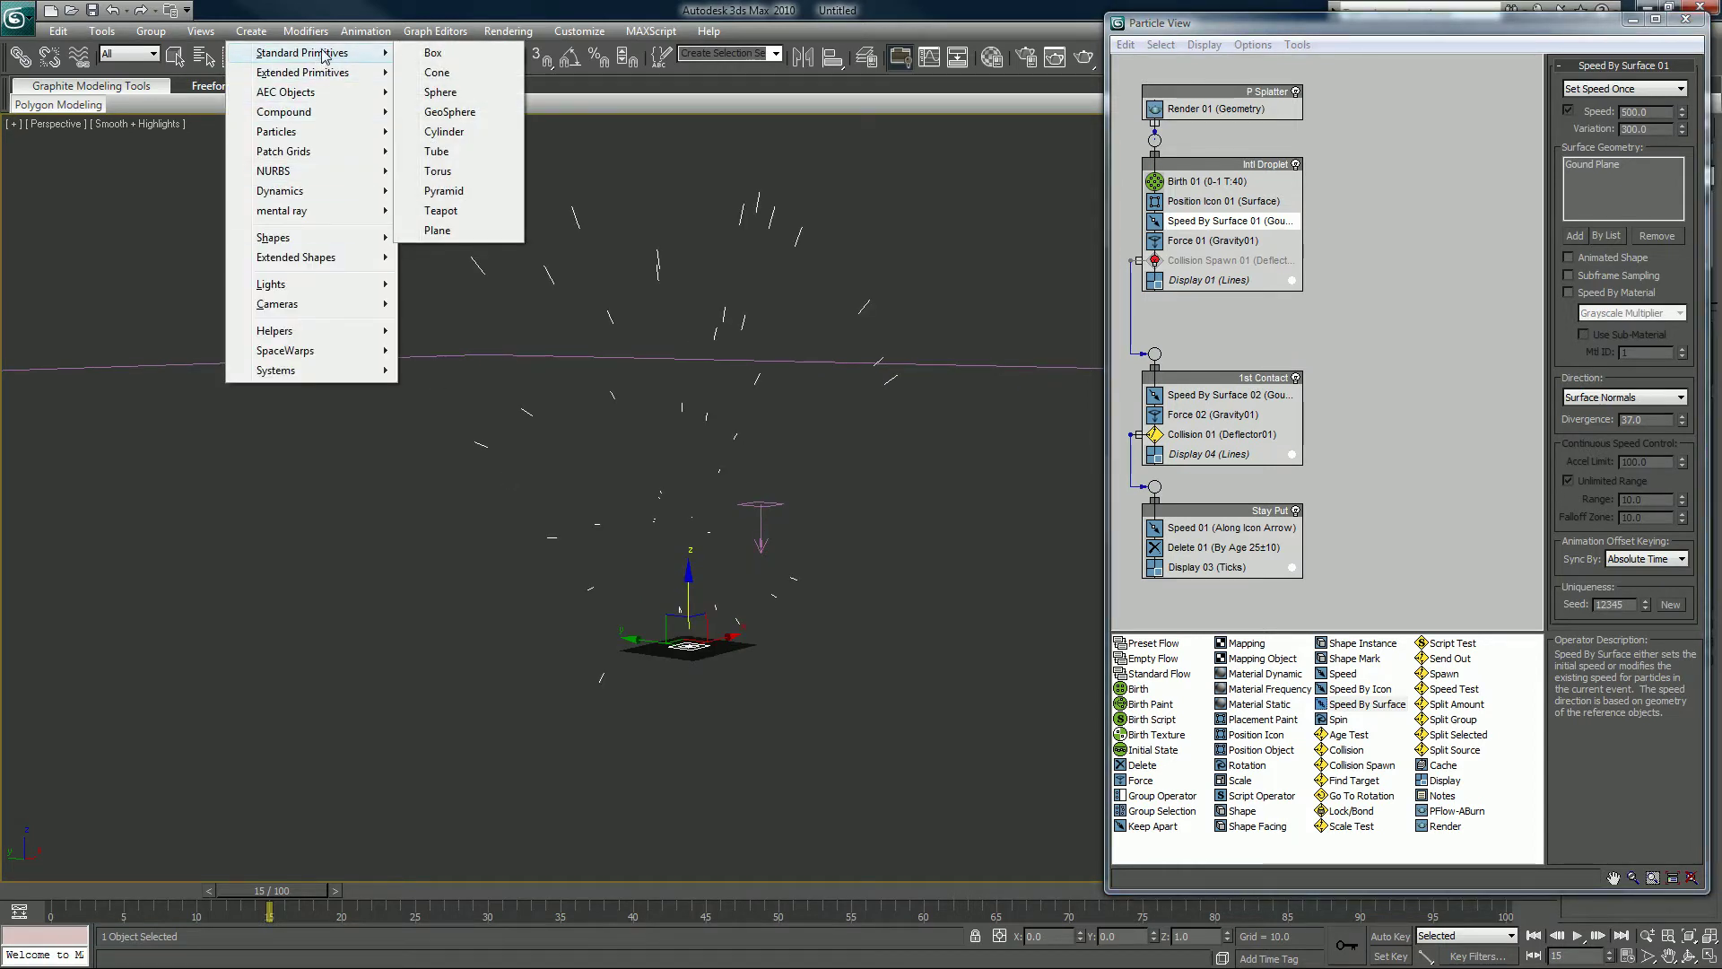
# Create a small sphere beside the emitter plane and minimise Particle View
pyautogui.click(453, 111)
pyautogui.moveTo(749, 695)
pyautogui.keyDown('alt'); pyautogui.mouseDown(button='middle')
pyautogui.moveTo(723, 646)
pyautogui.moveTo(739, 696)
pyautogui.mouseUp(button='middle'); pyautogui.keyUp('alt')
pyautogui.moveTo(738, 696); pyautogui.dragTo(747, 698)
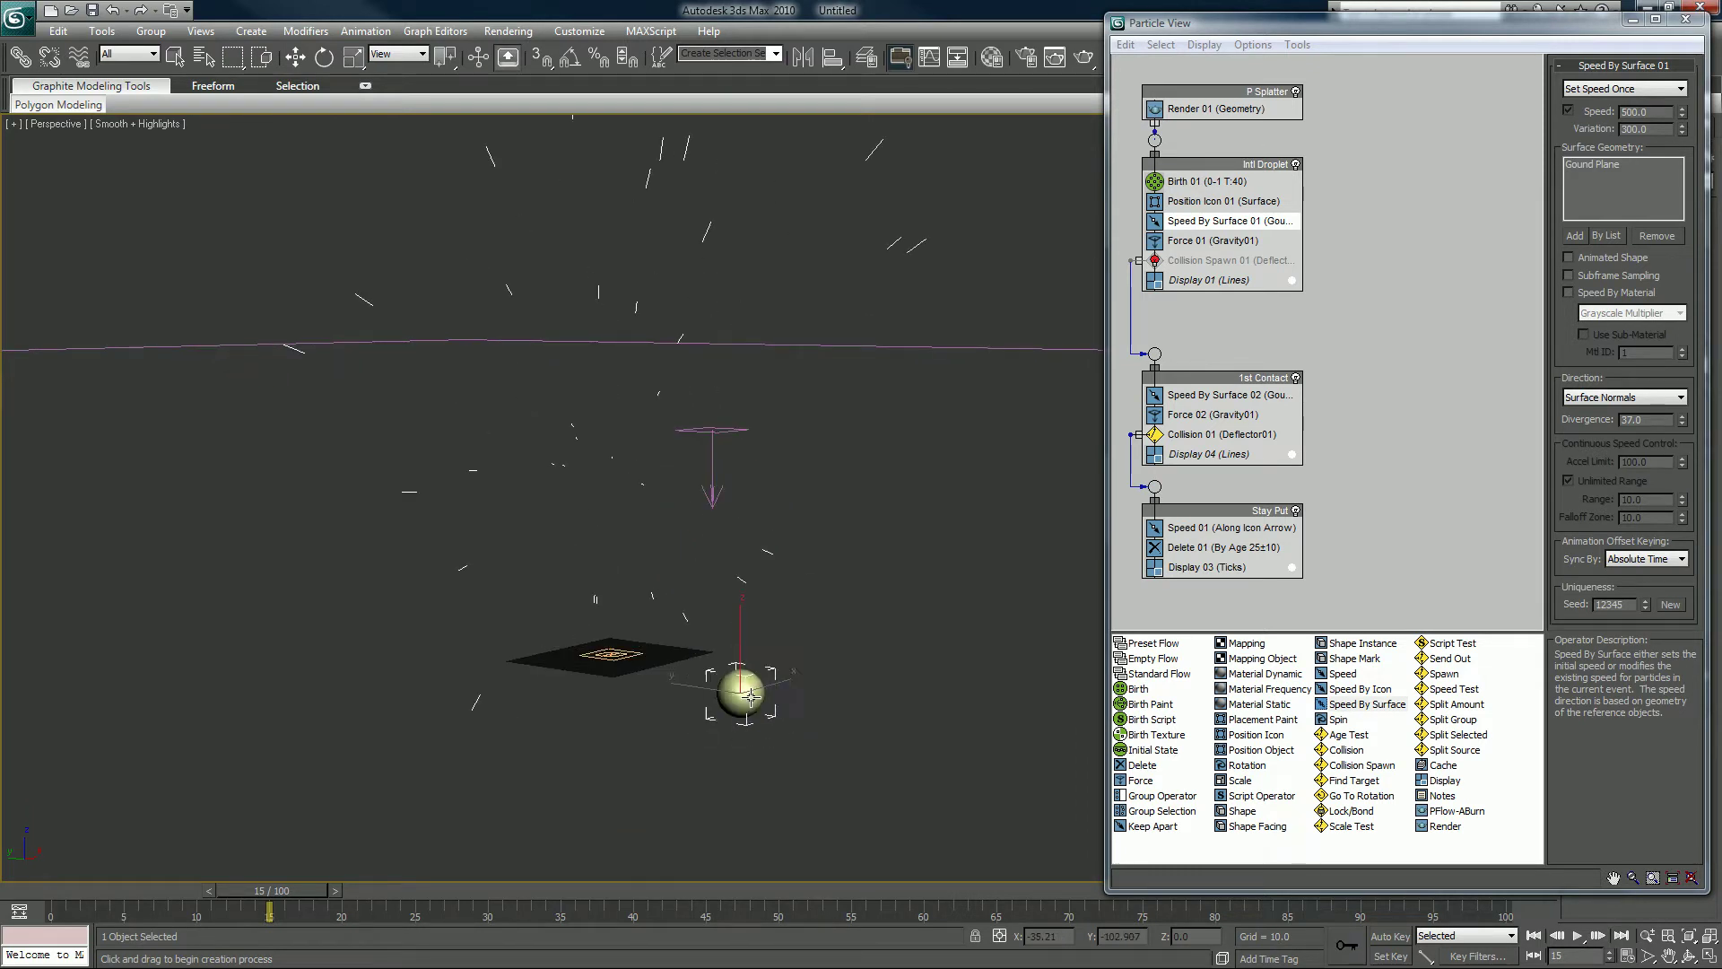
pyautogui.click(1632, 19)
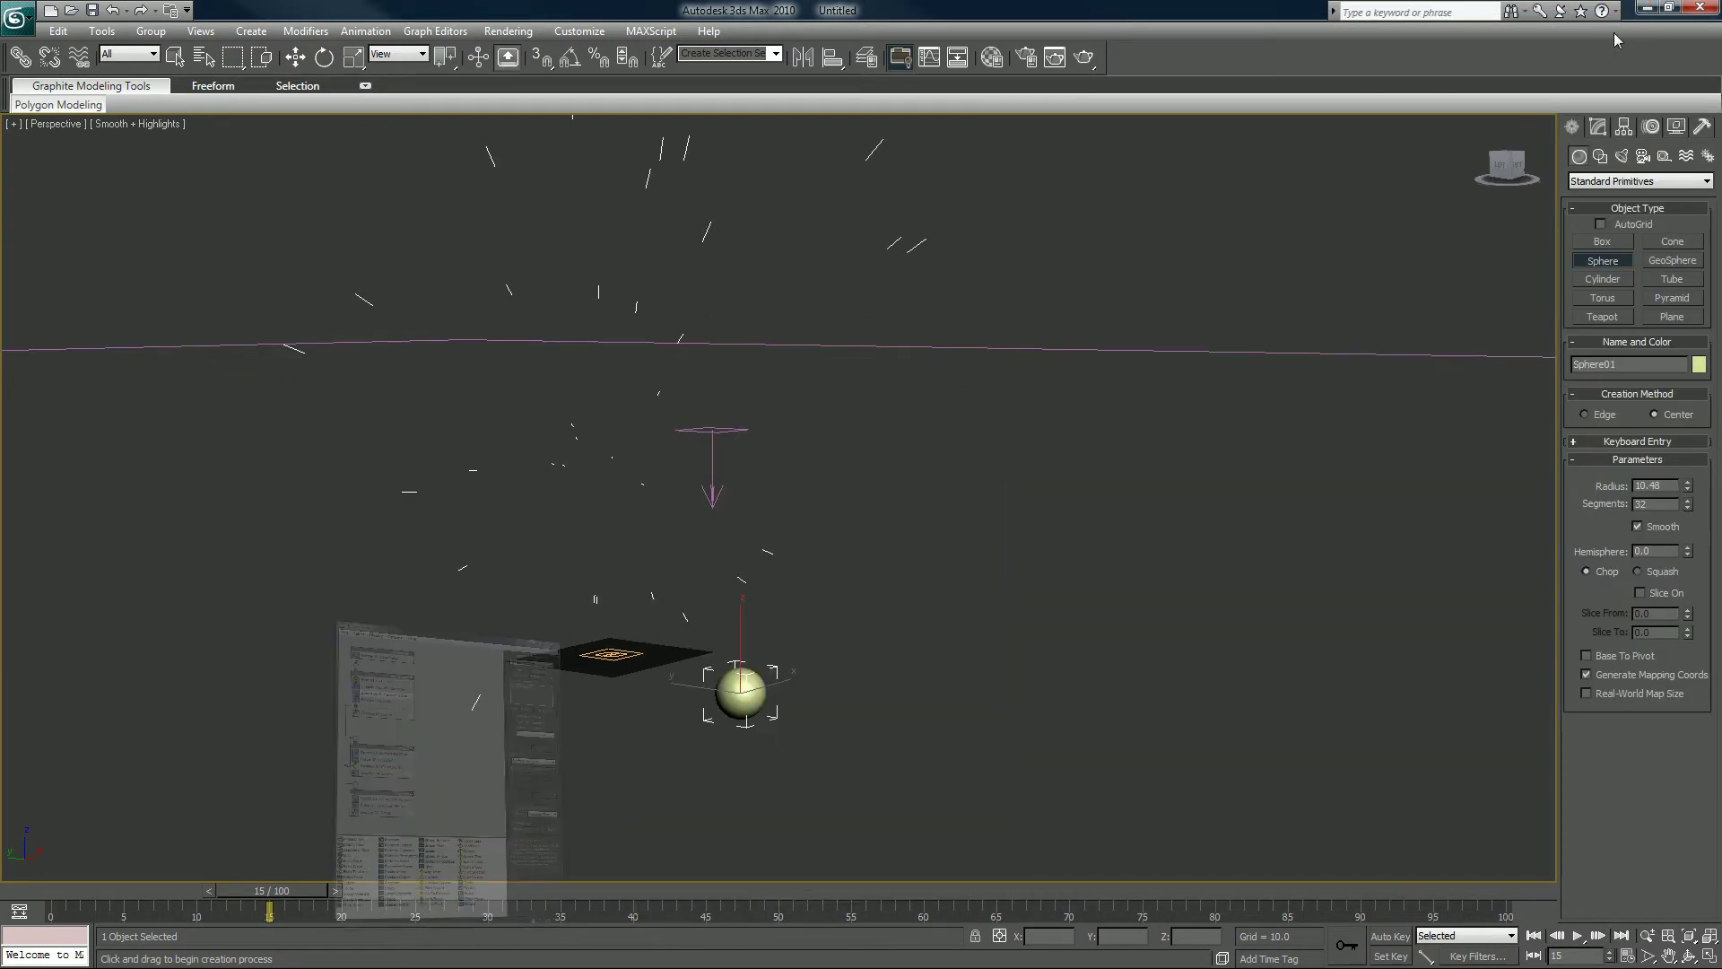
# Add a Noise modifier to Sphere01 from the Modifier List
pyautogui.click(1597, 128)
pyautogui.click(1621, 174)
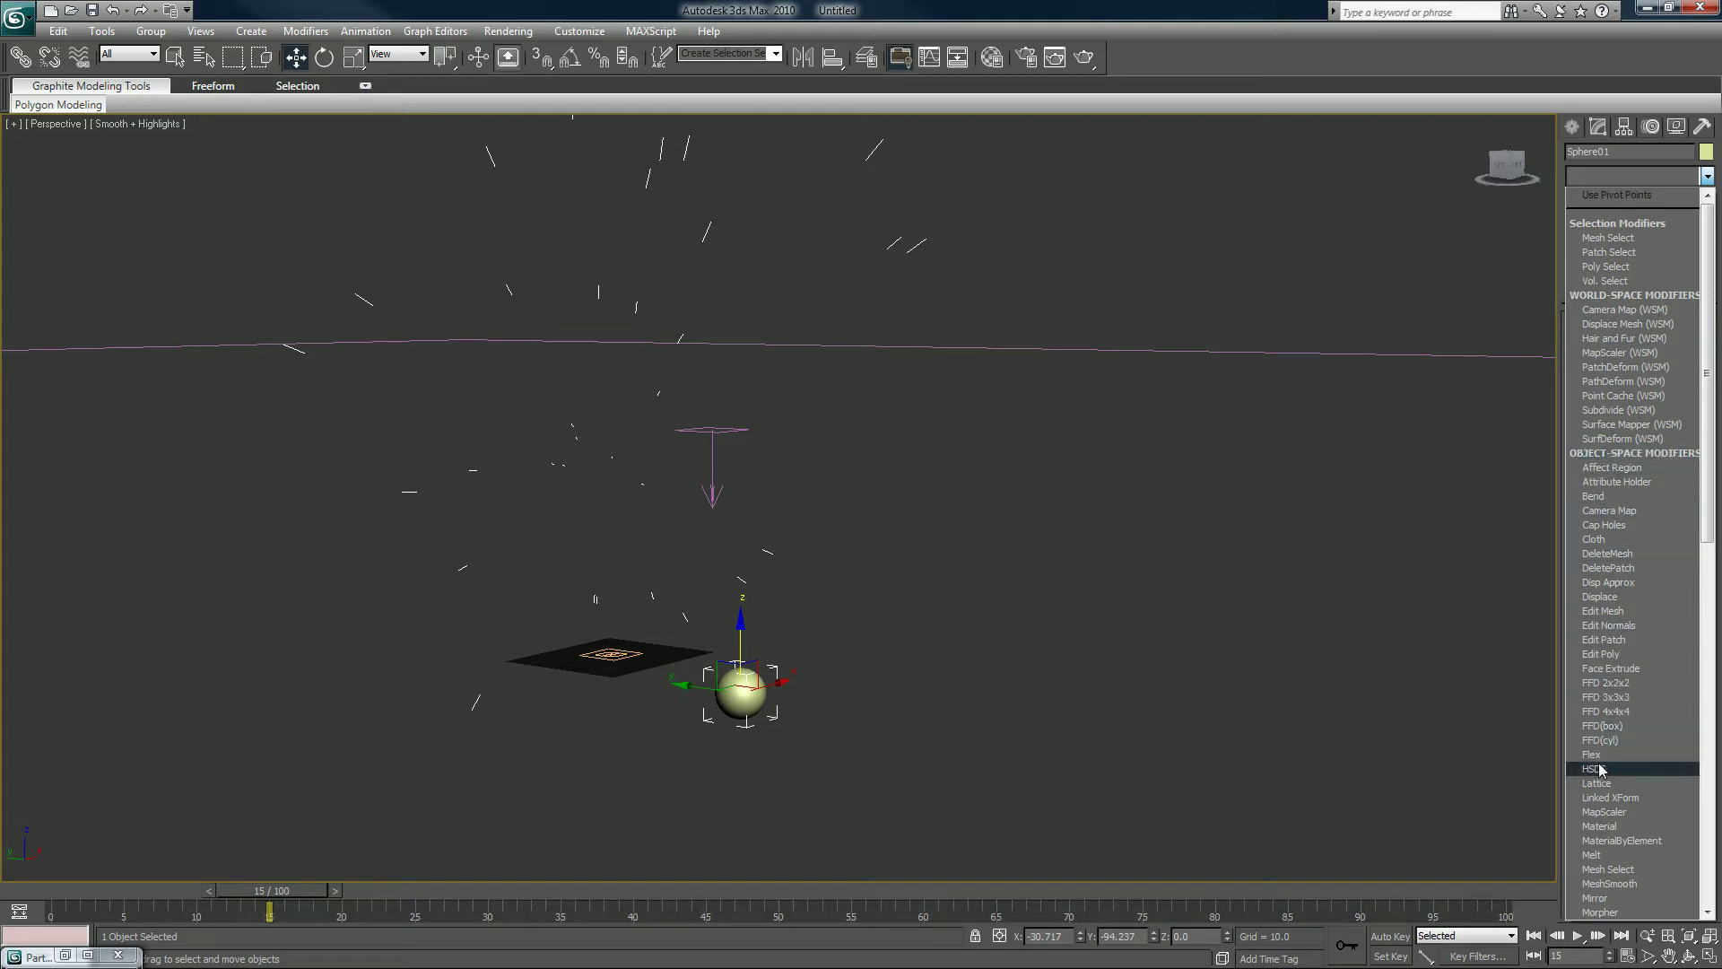
pyautogui.scroll(-3, 1601, 769)
pyautogui.scroll(3, 1619, 786)
pyautogui.click(1632, 177)
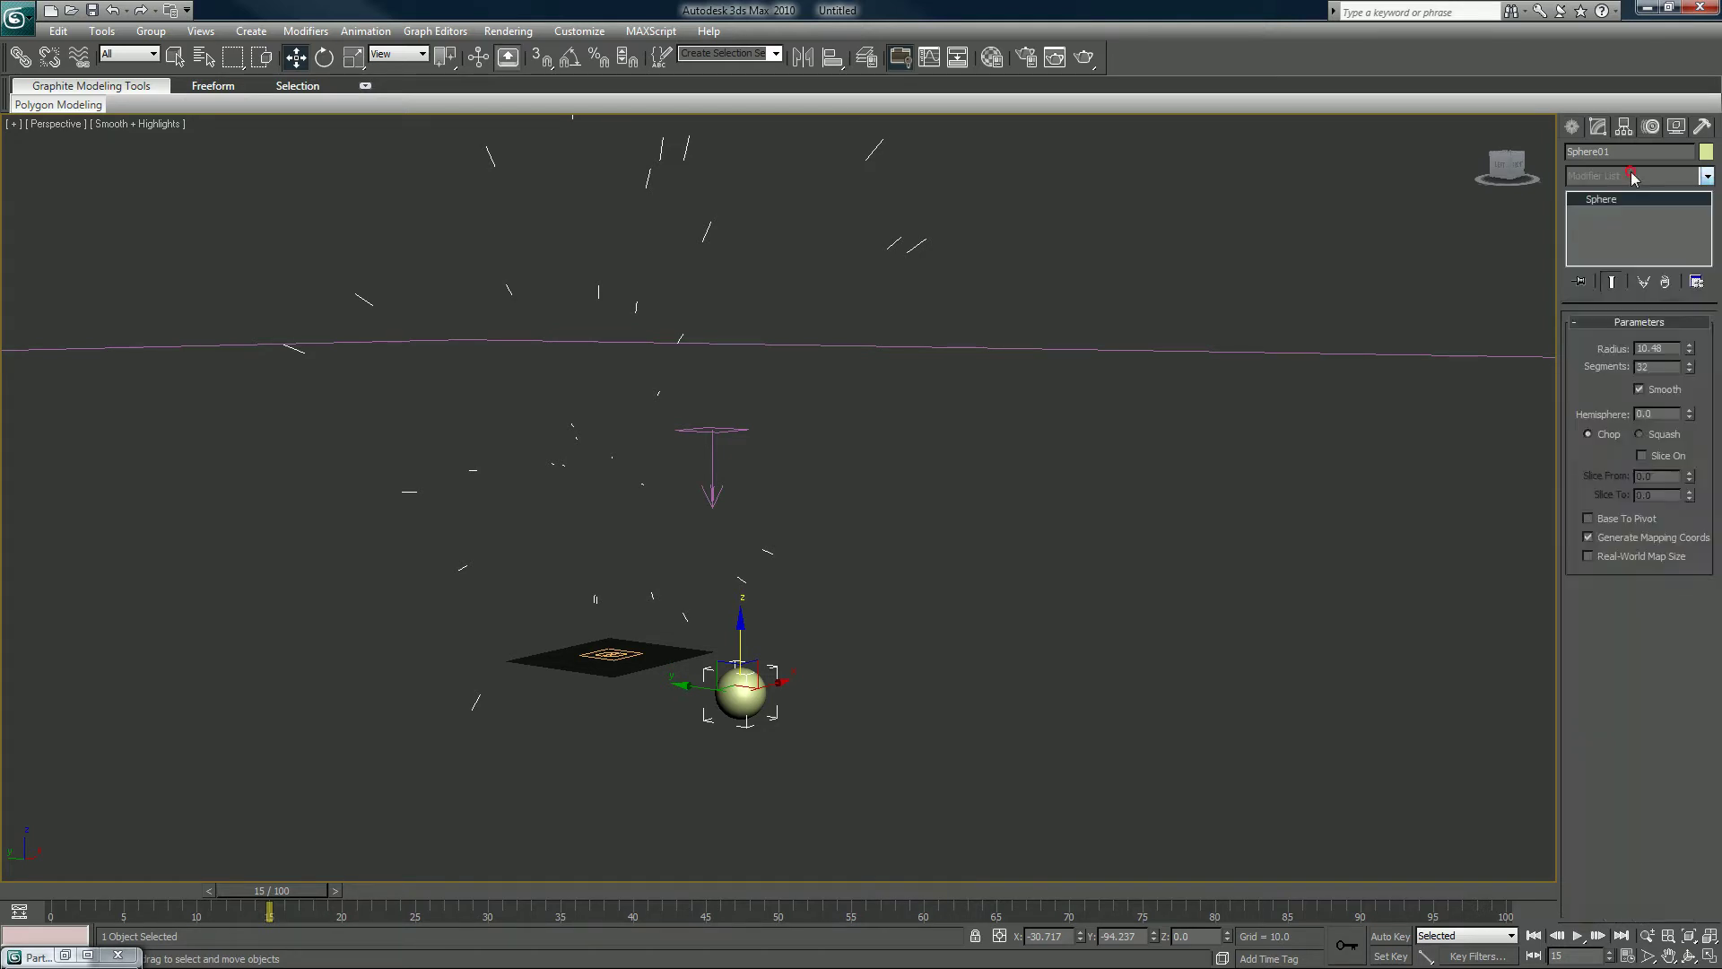
pyautogui.click(1633, 177)
pyautogui.press('n')
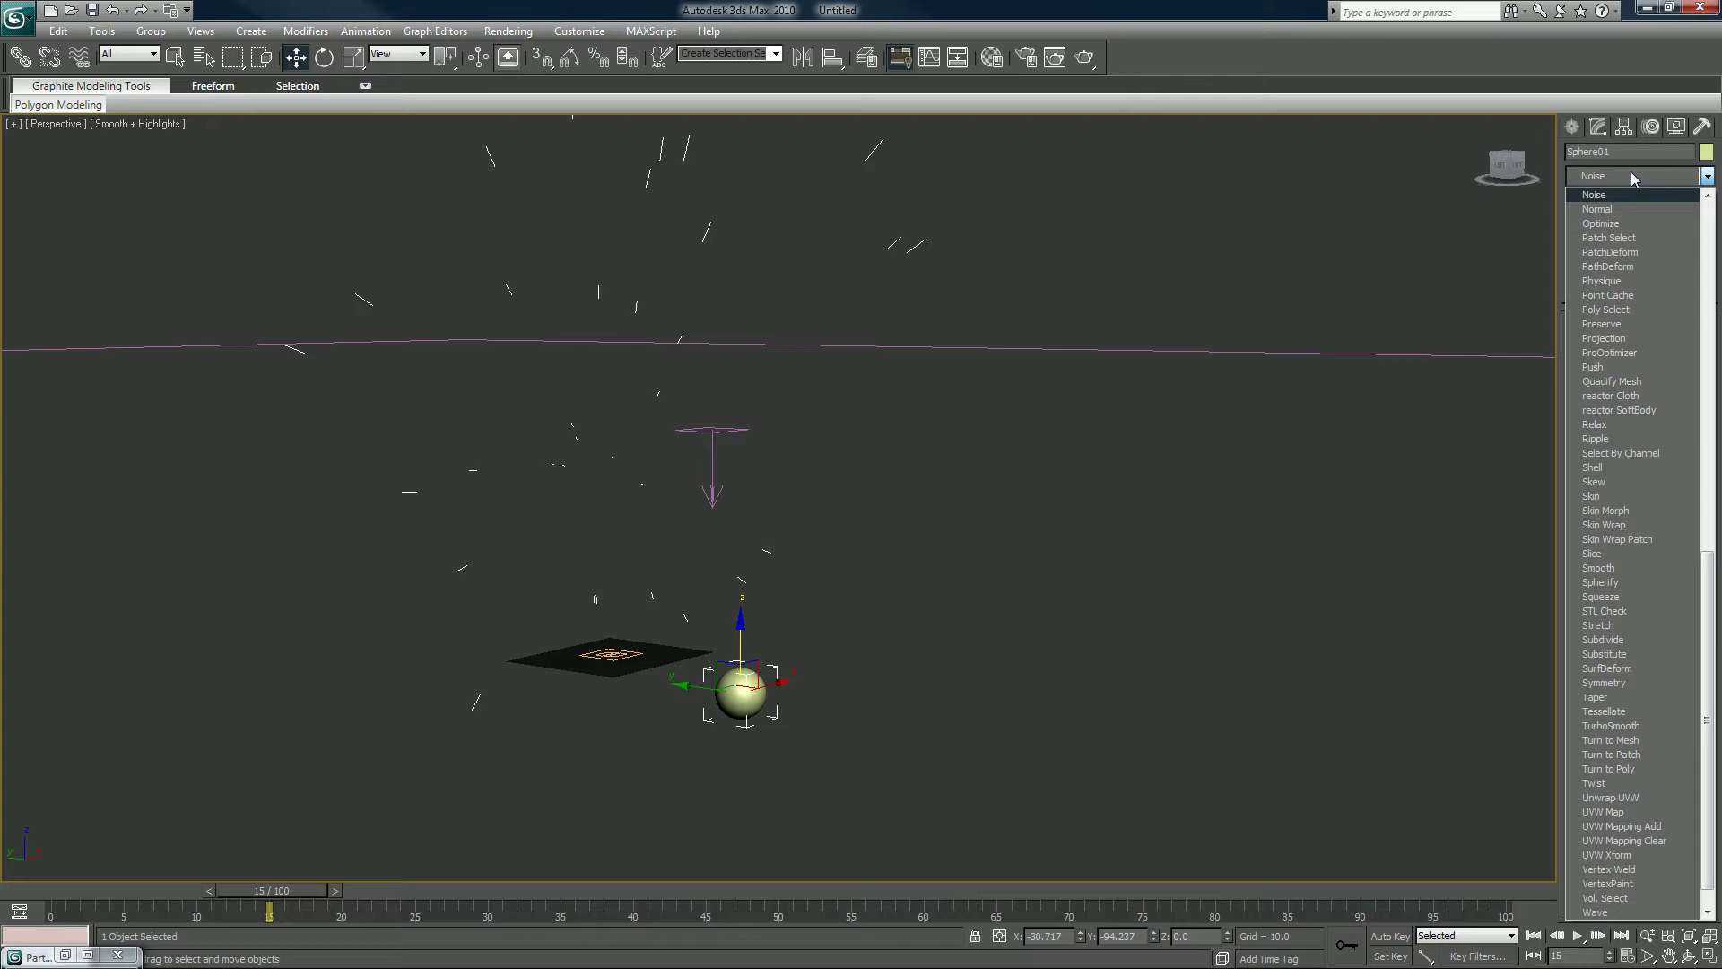
pyautogui.press('Return')
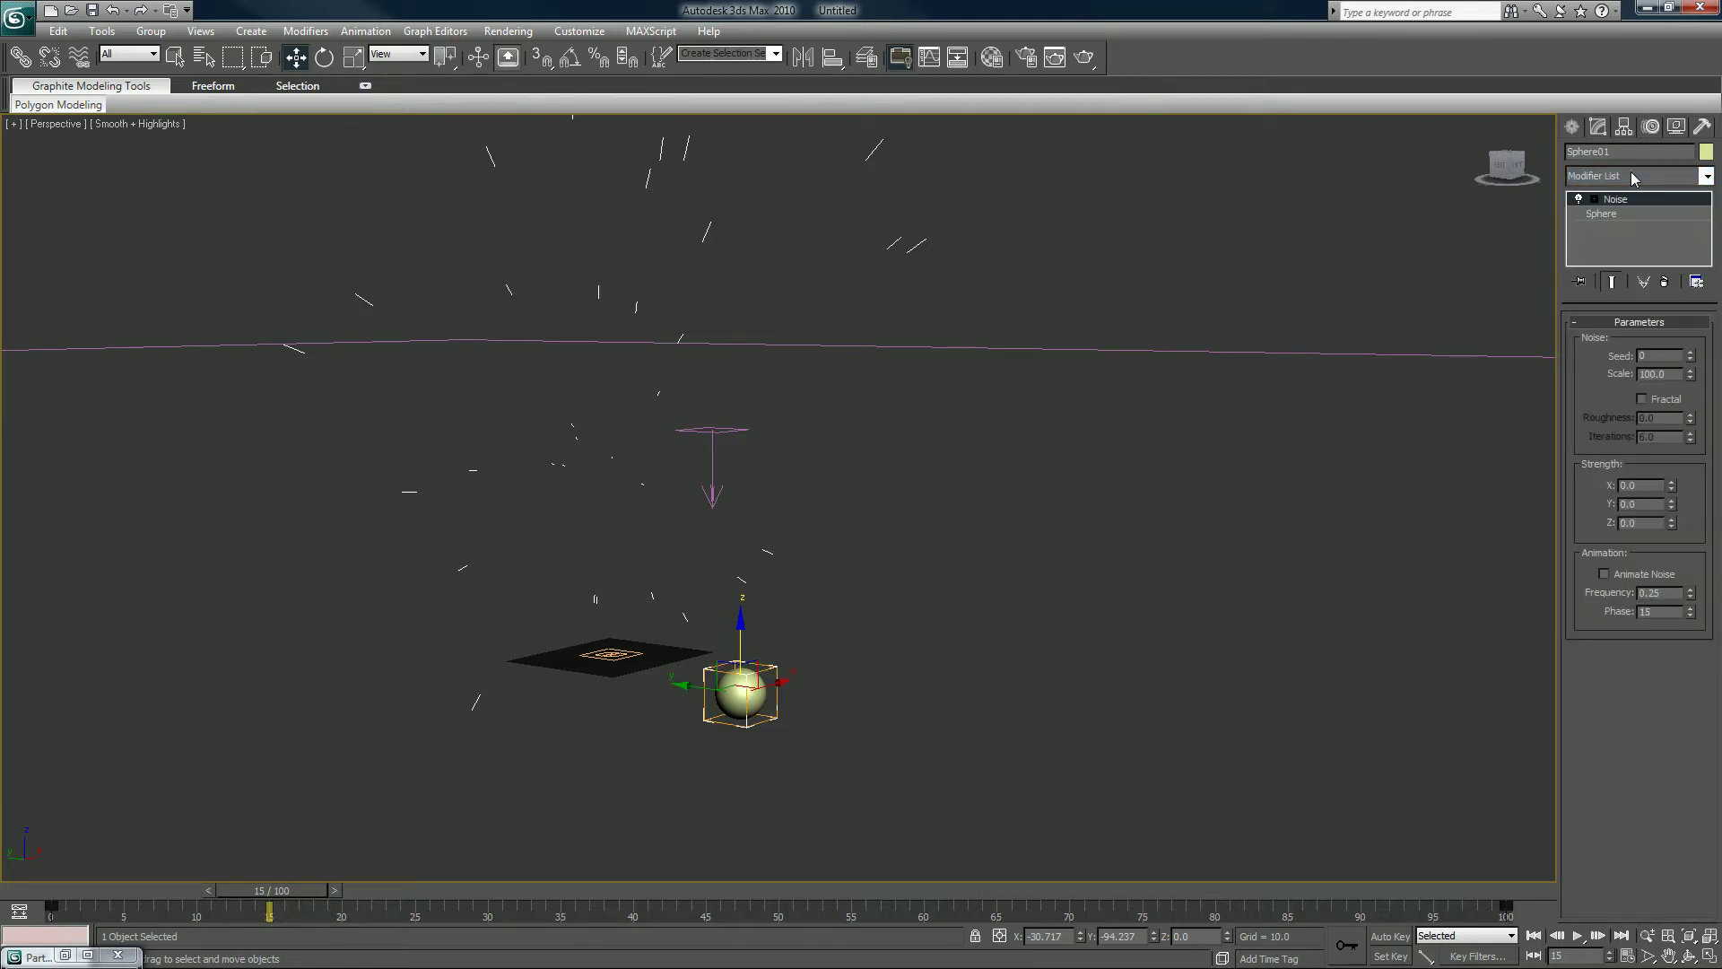
pyautogui.click(1632, 173)
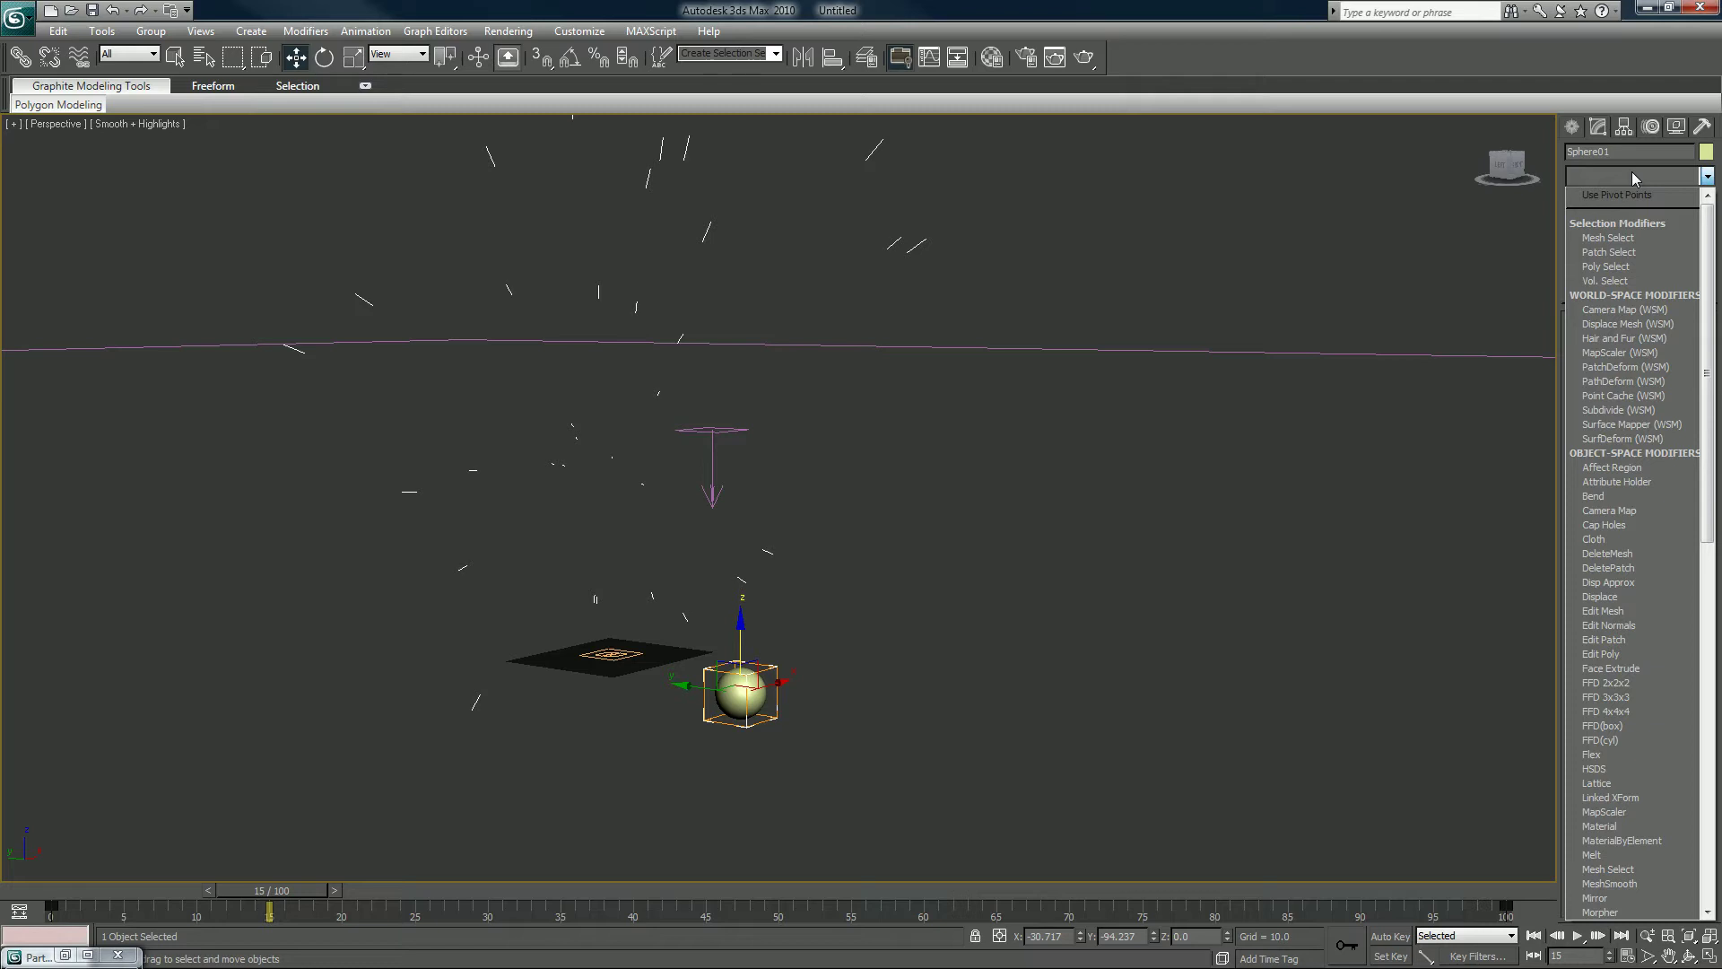
pyautogui.press('u')
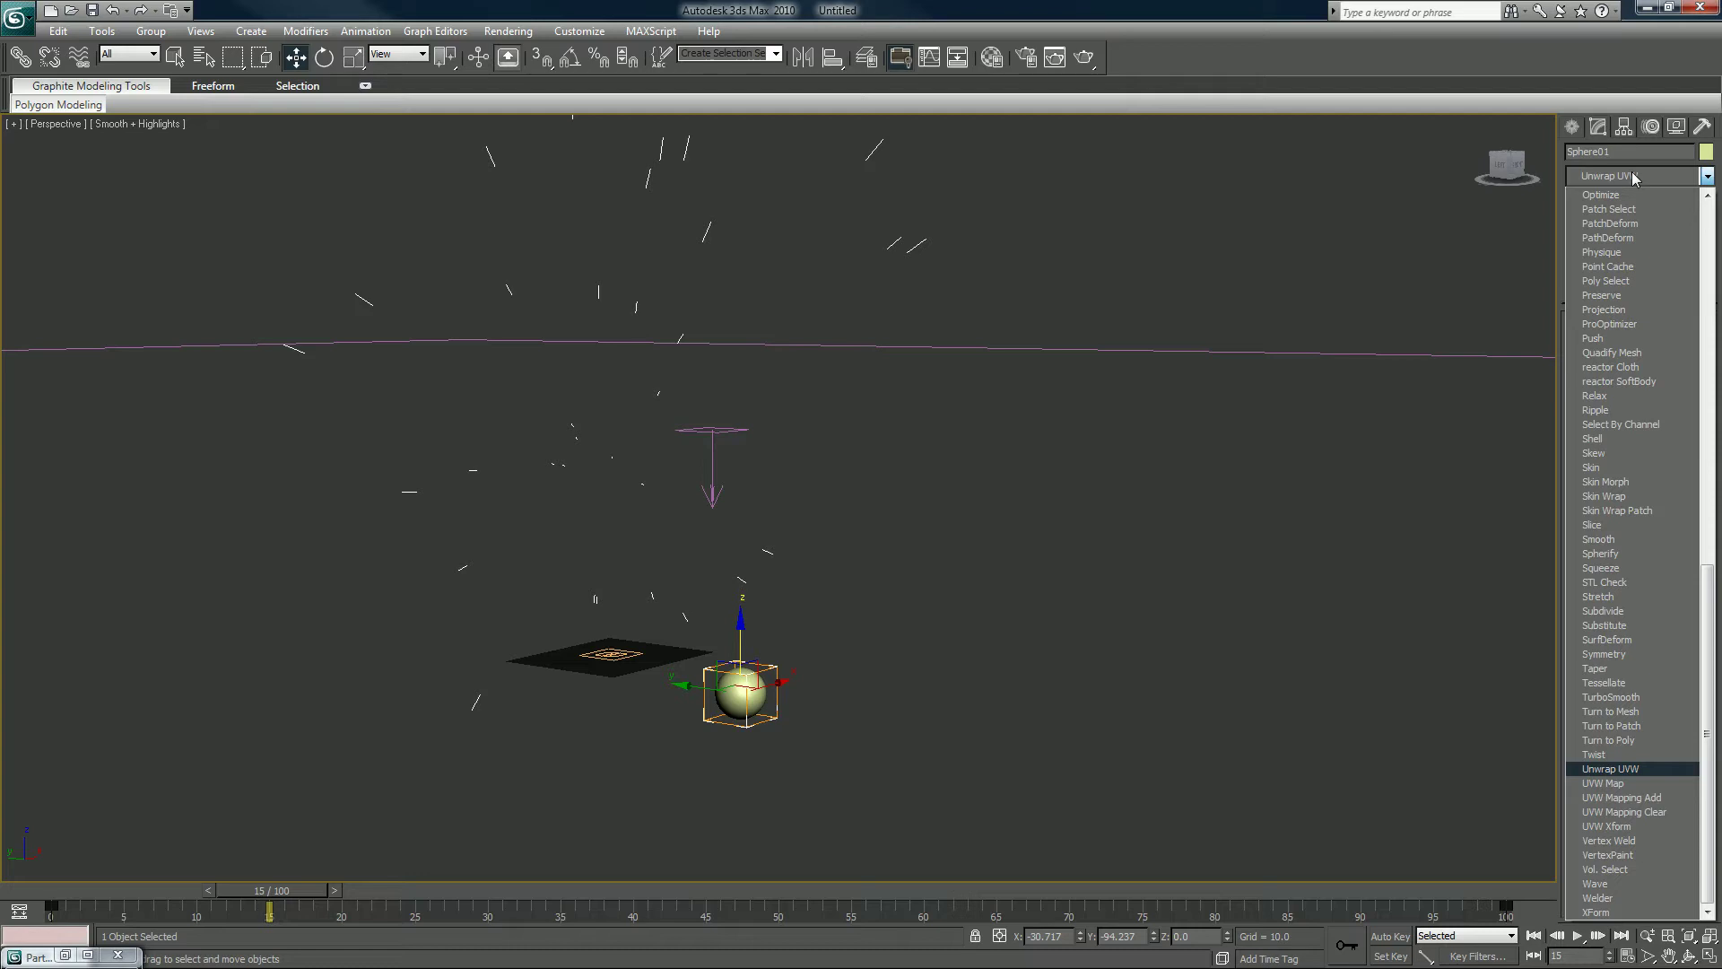
pyautogui.press('n')
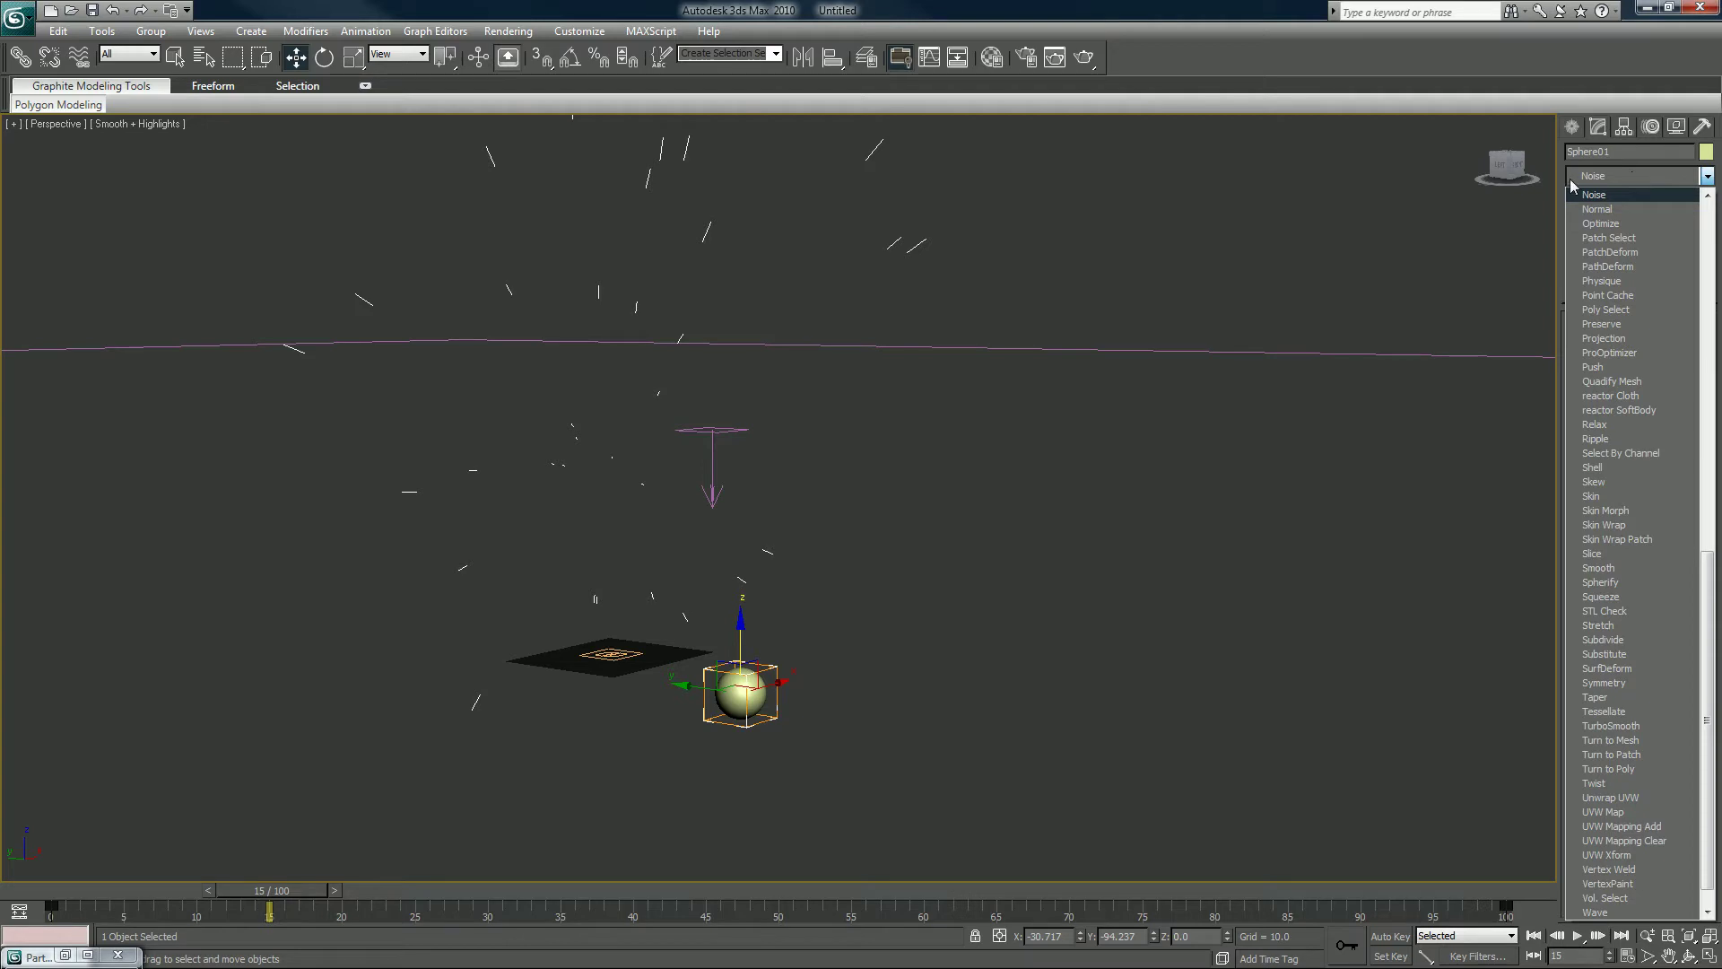
pyautogui.press('Return')
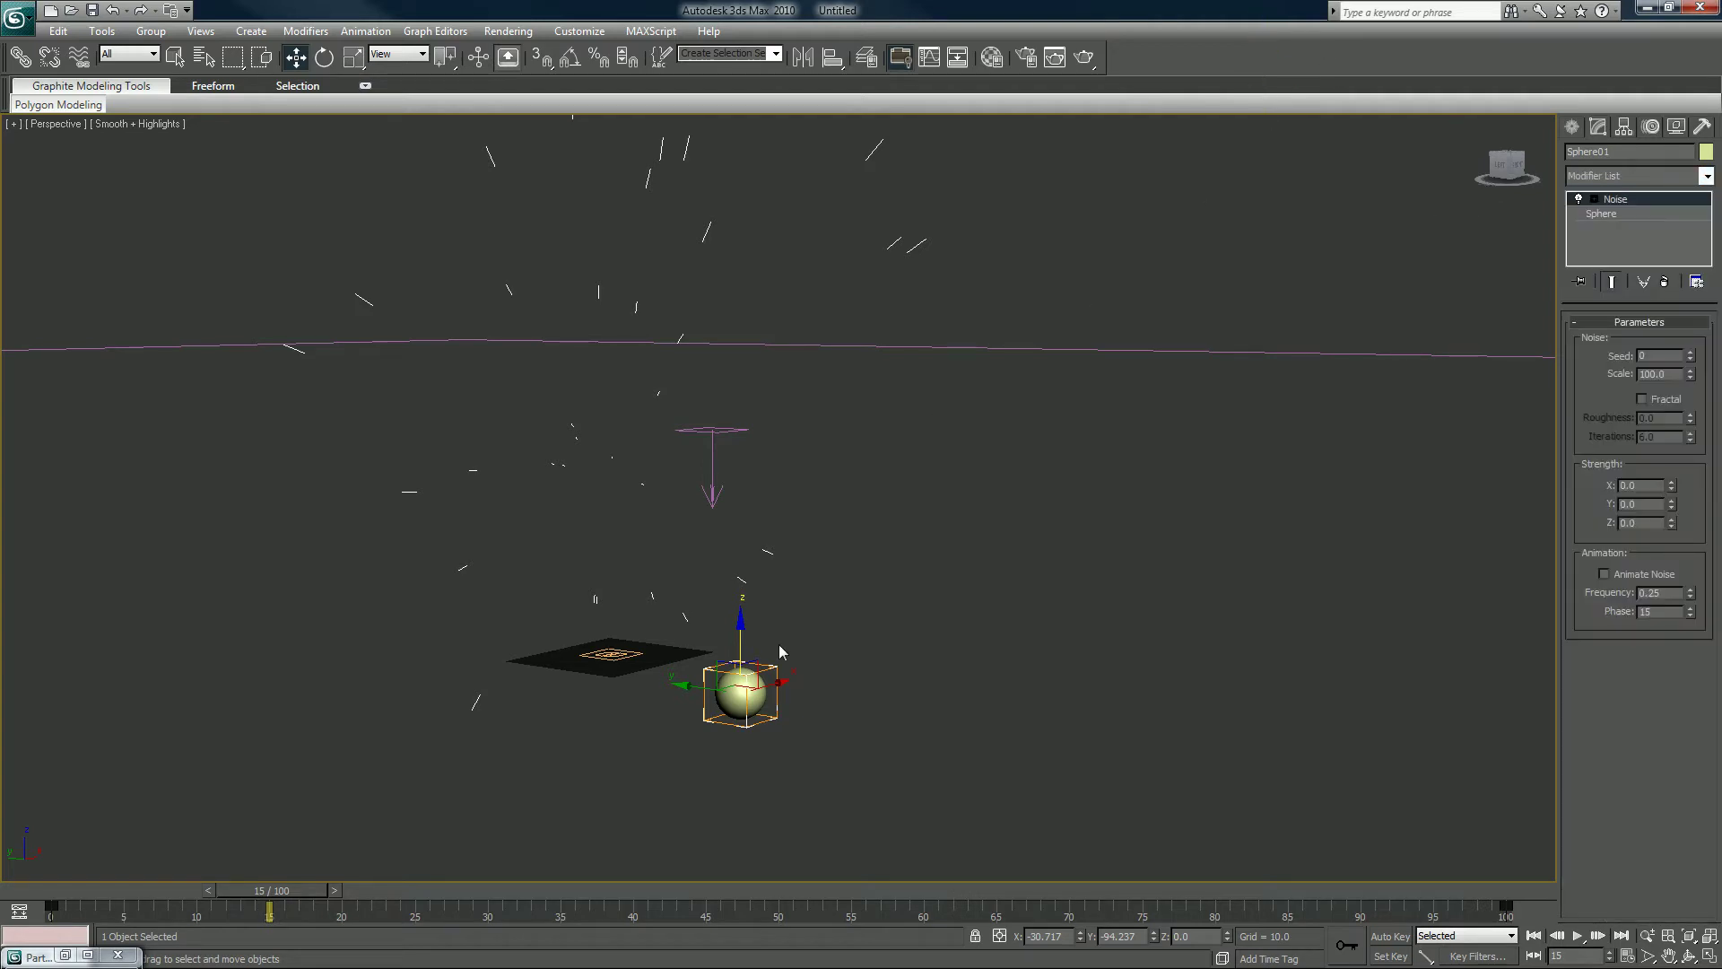
# Set Sphere01's Noise Strength X, Y and Z to 10, enable Fractal, and lower Scale
pyautogui.moveTo(735, 742); pyautogui.dragTo(924, 459, button='middle')
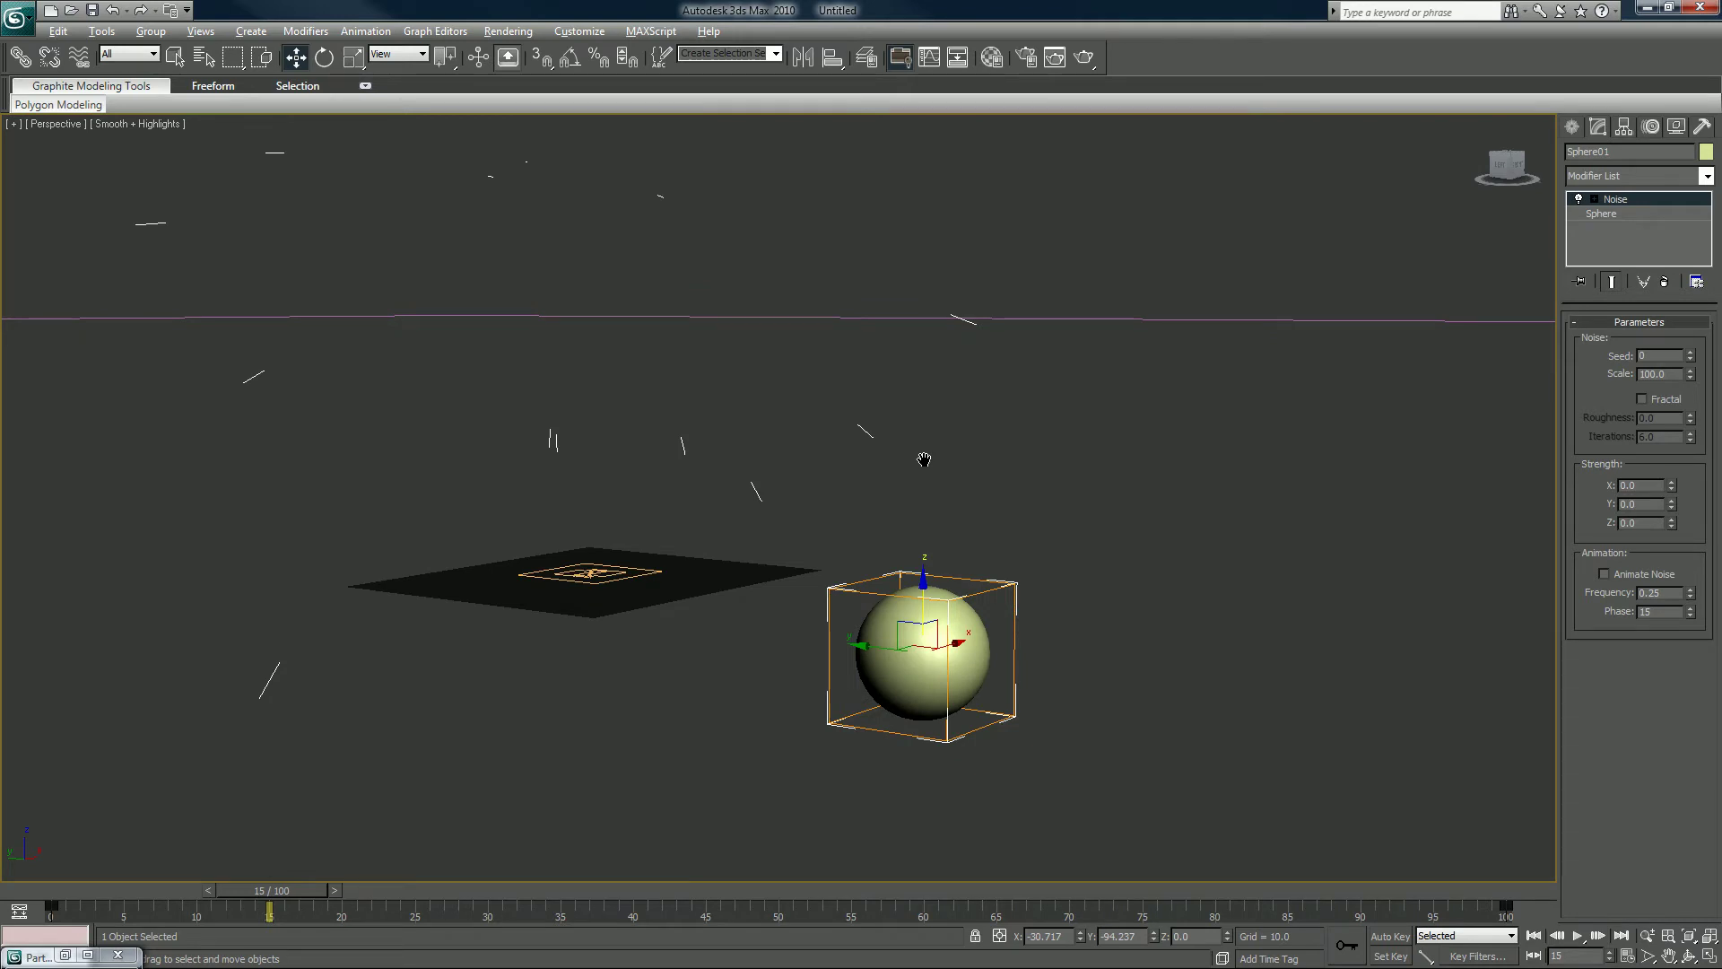
pyautogui.press('z')
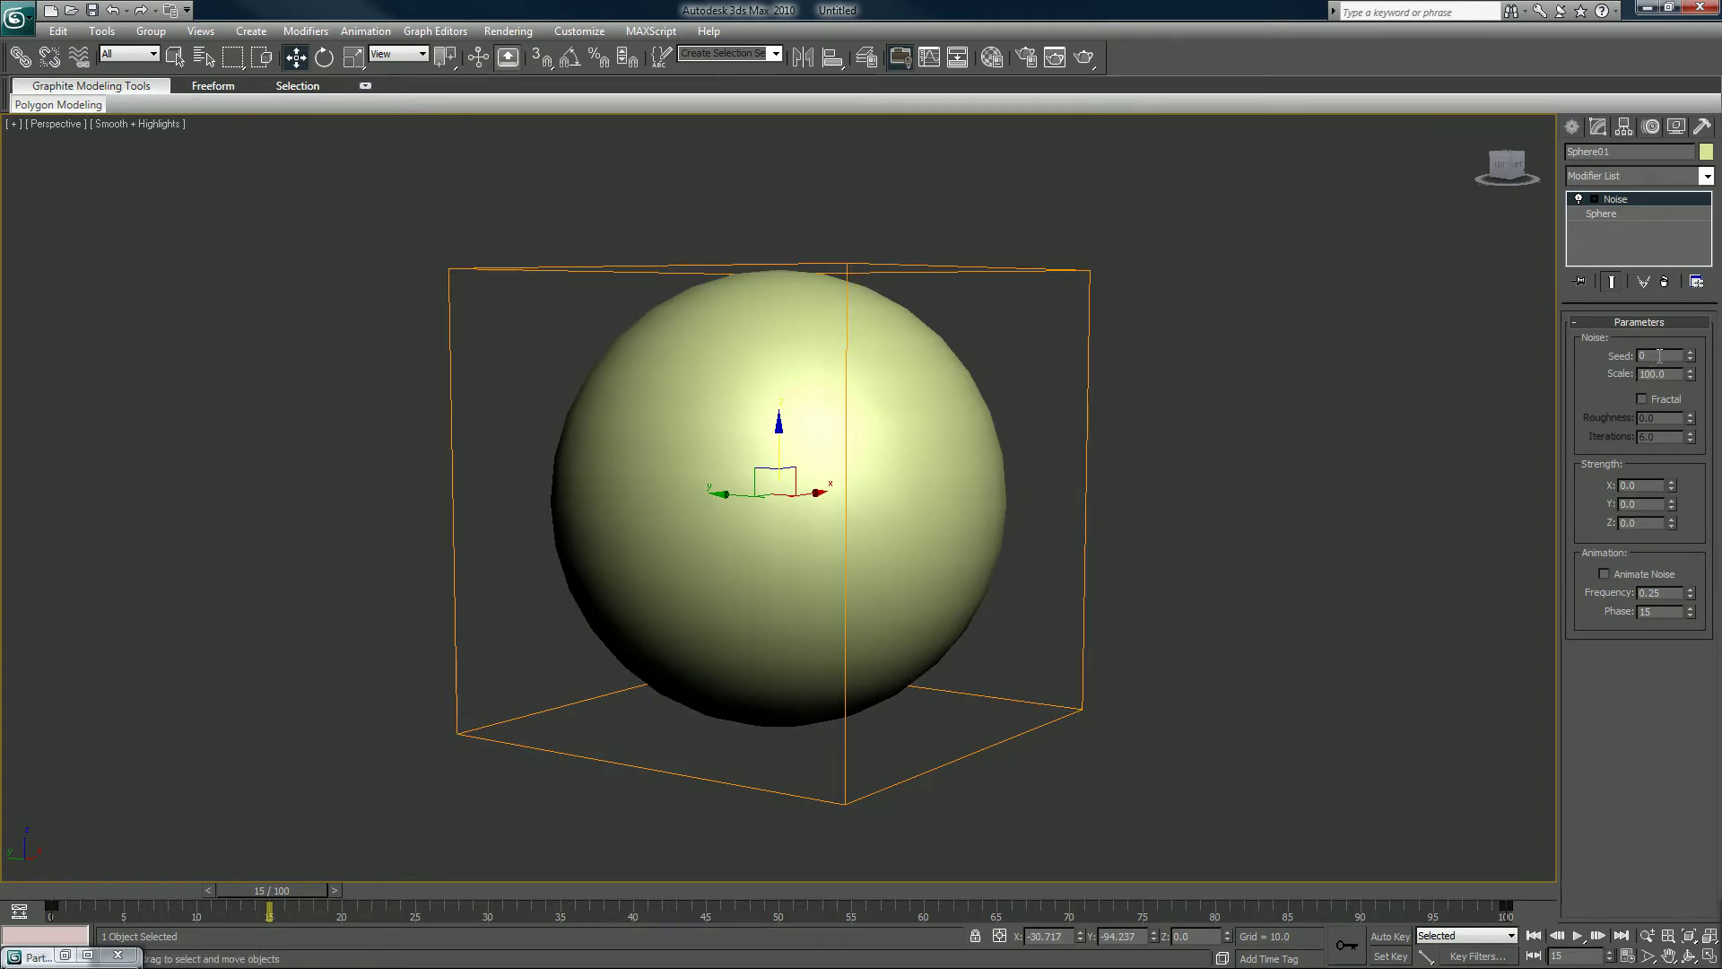
pyautogui.moveTo(1646, 485); pyautogui.dragTo(1523, 486)
pyautogui.write('10')
pyautogui.press('Tab')
pyautogui.write('10')
pyautogui.press('Tab')
pyautogui.write('10')
pyautogui.press('Return')
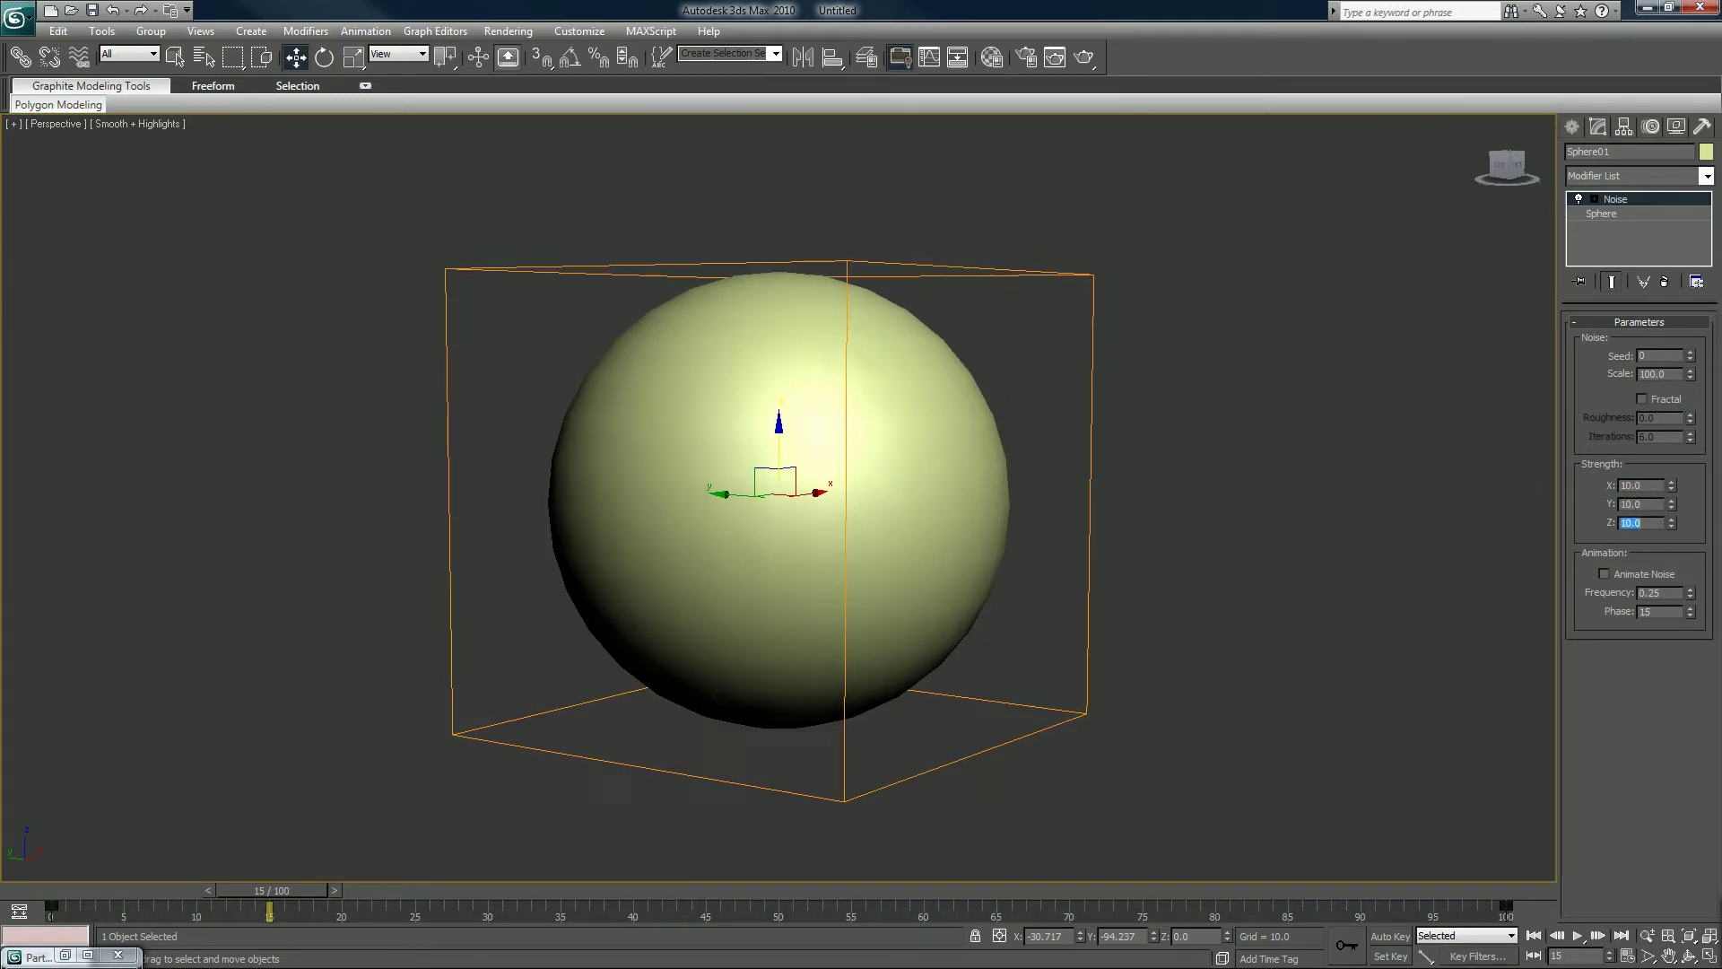
pyautogui.click(1645, 397)
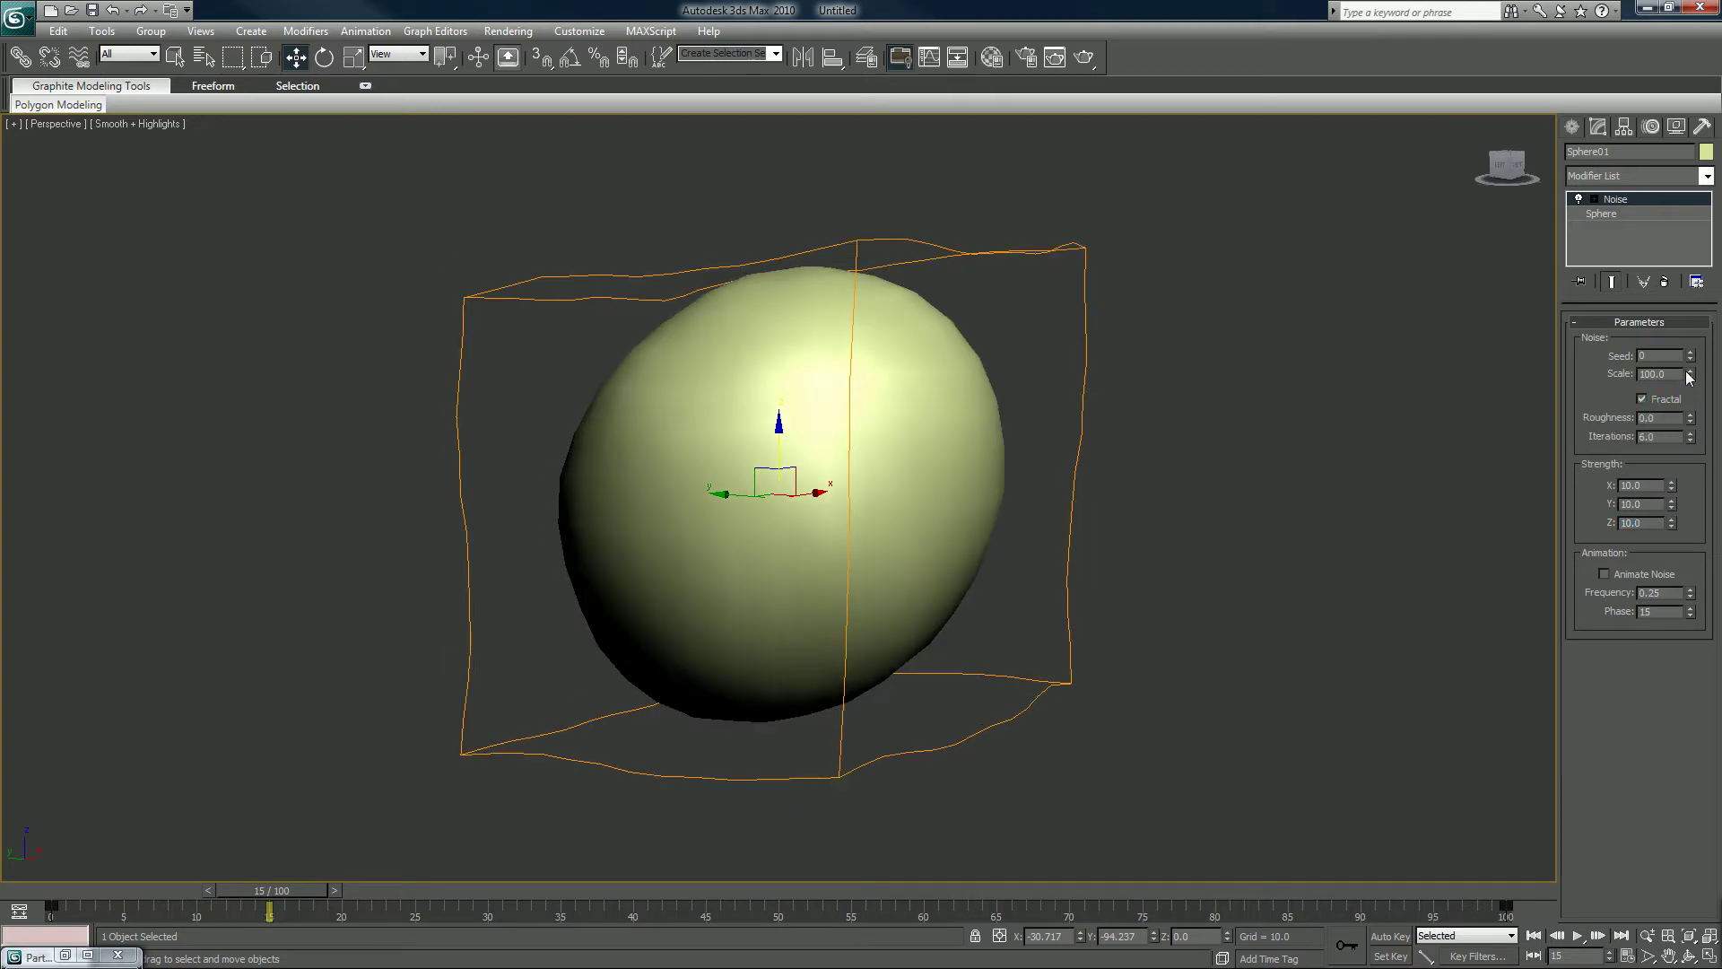
pyautogui.moveTo(1691, 369)
pyautogui.mouseDown()
pyautogui.moveTo(1692, 408)
pyautogui.moveTo(1694, 347)
pyautogui.moveTo(1694, 379)
pyautogui.mouseUp()
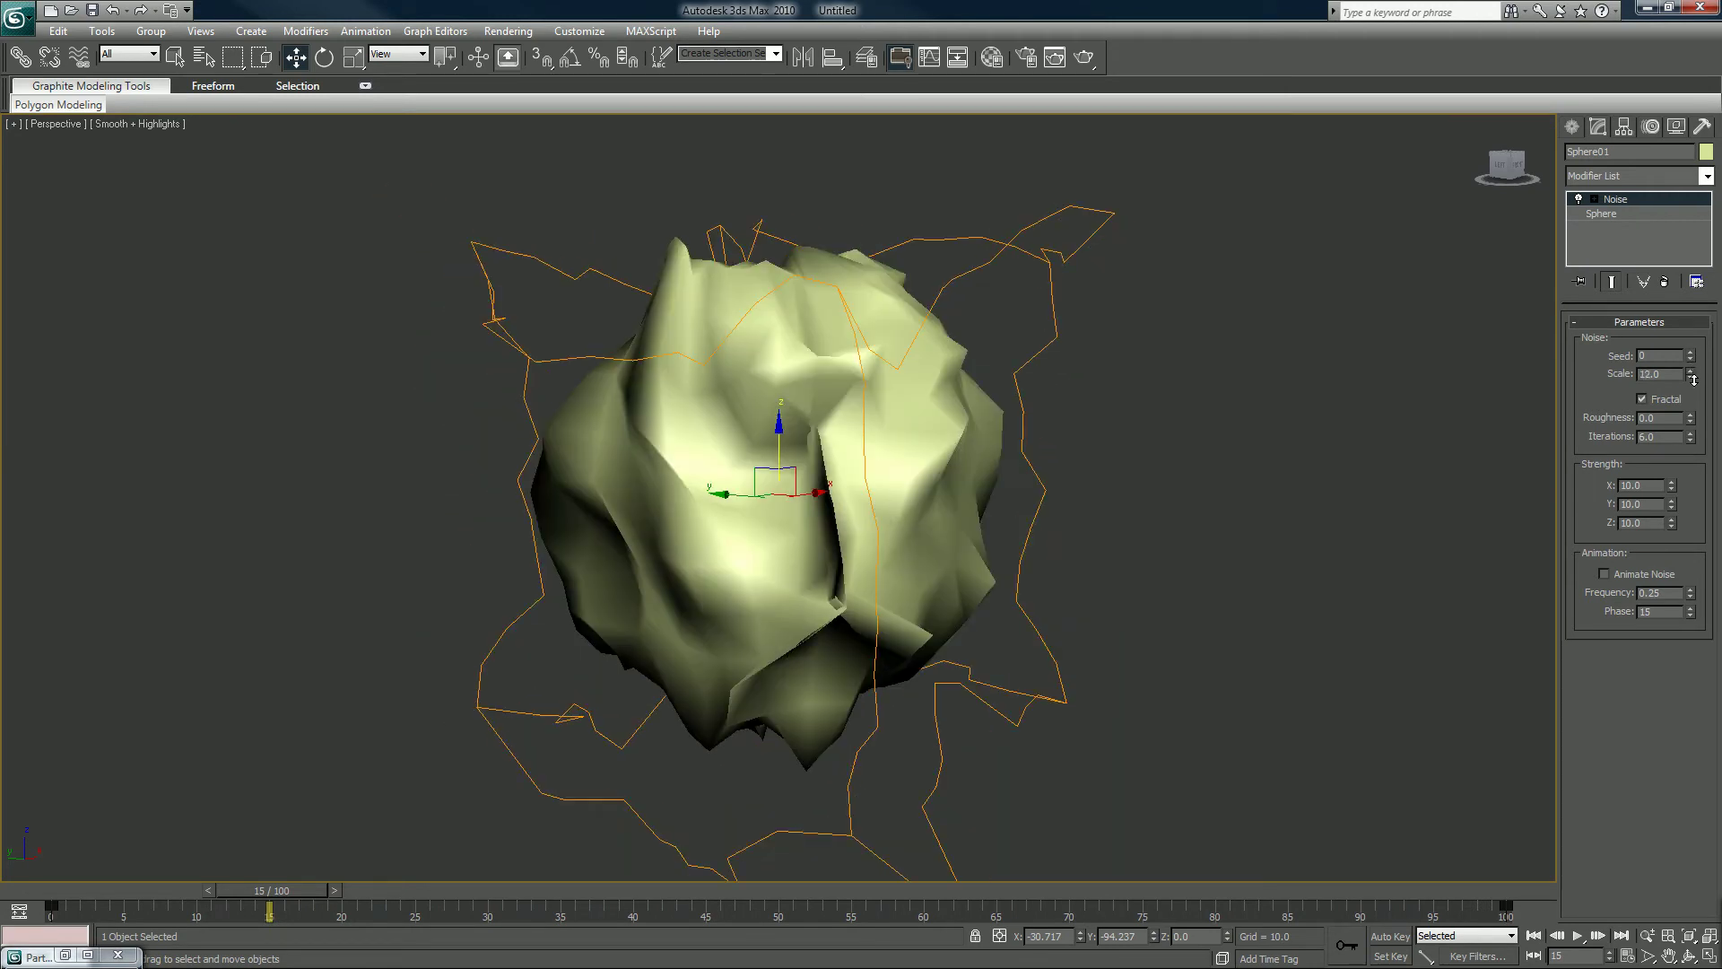
pyautogui.click(353, 59)
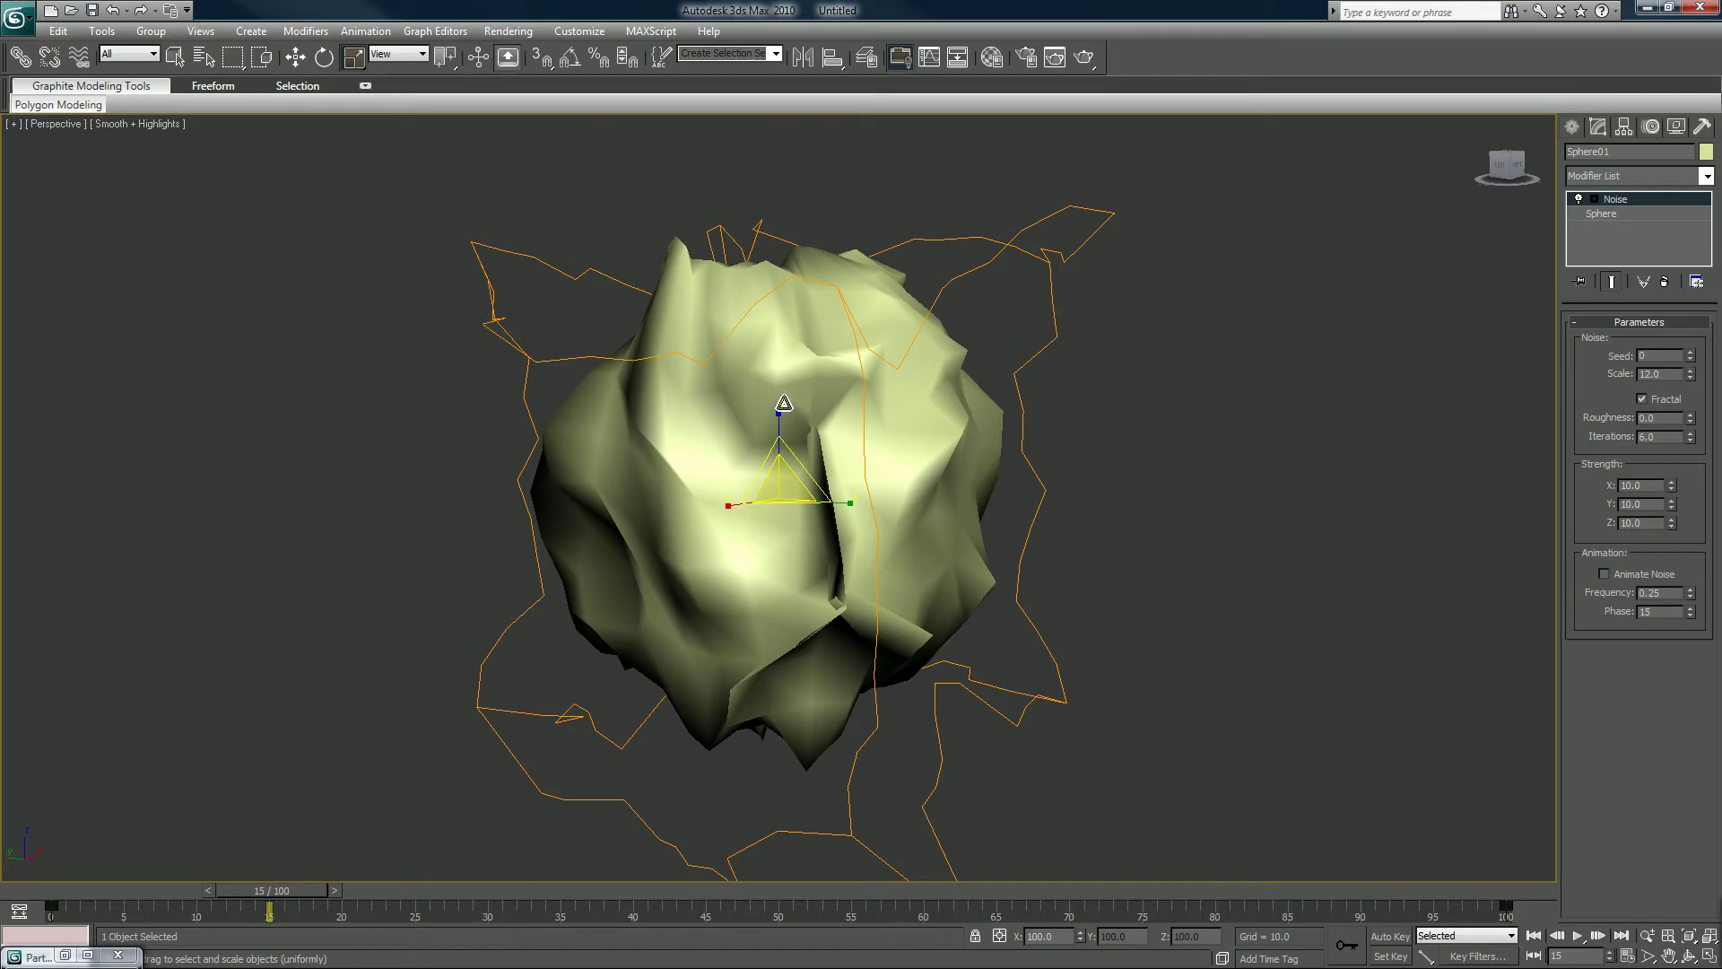
# Stretch the rock taller and test X noise strength with Fractal off, then re-enable Fractal
pyautogui.moveTo(780, 417); pyautogui.dragTo(780, 368)
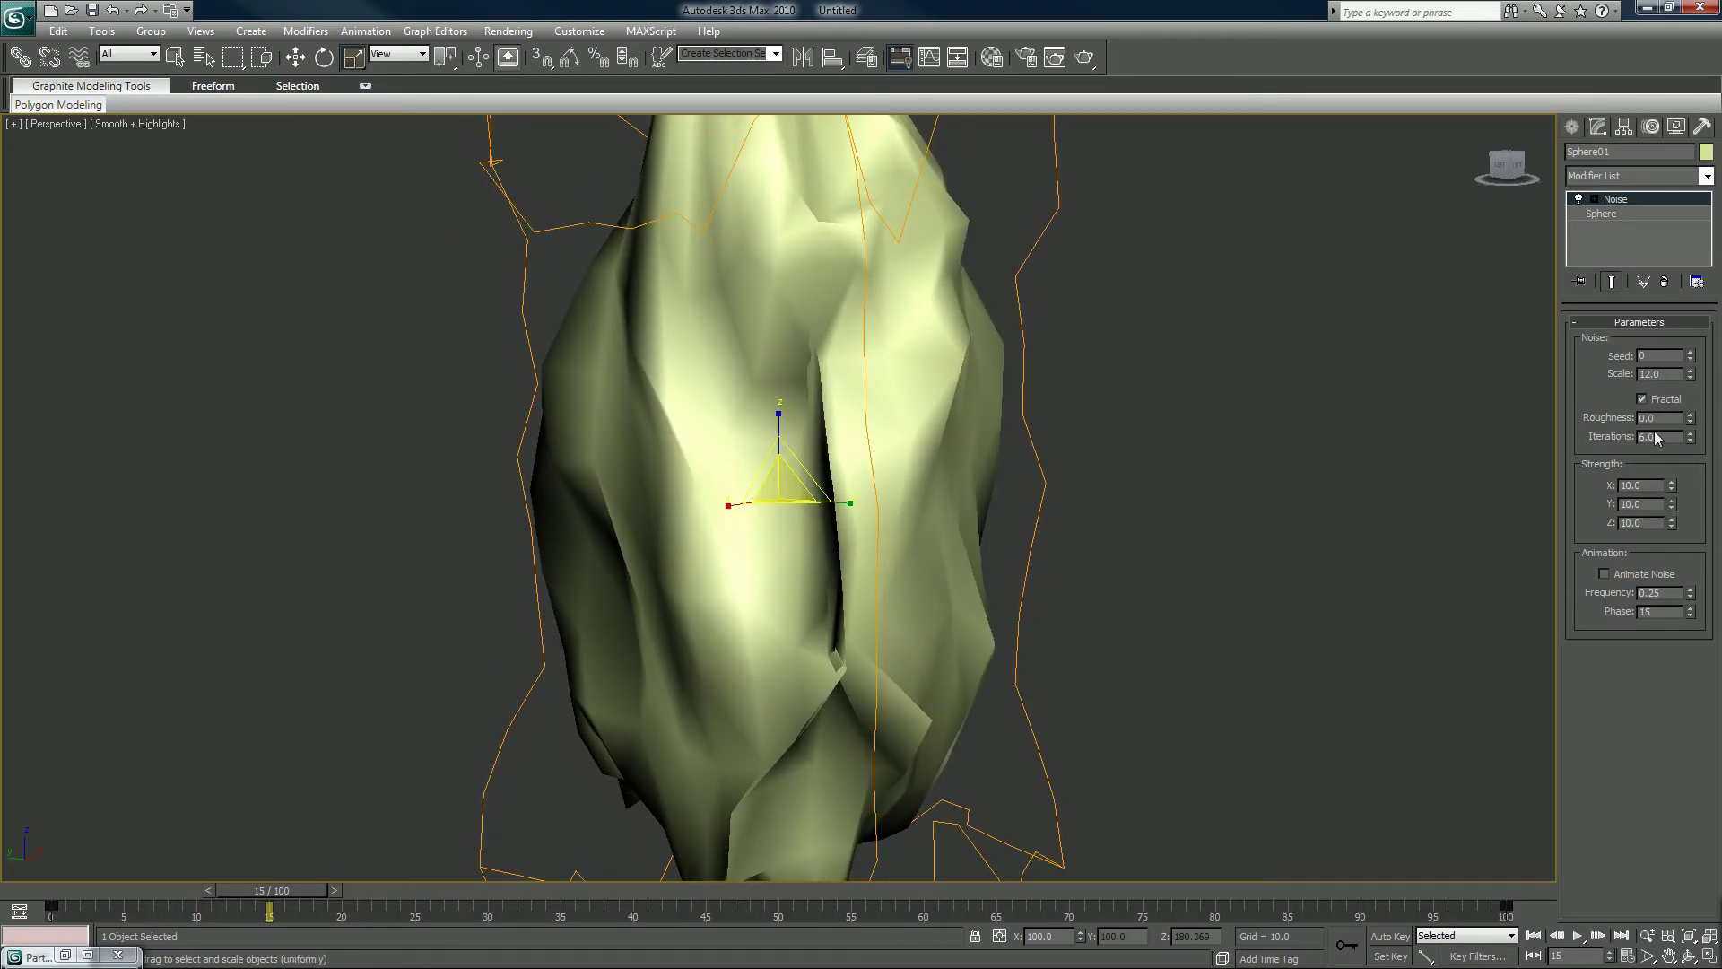
pyautogui.click(1642, 398)
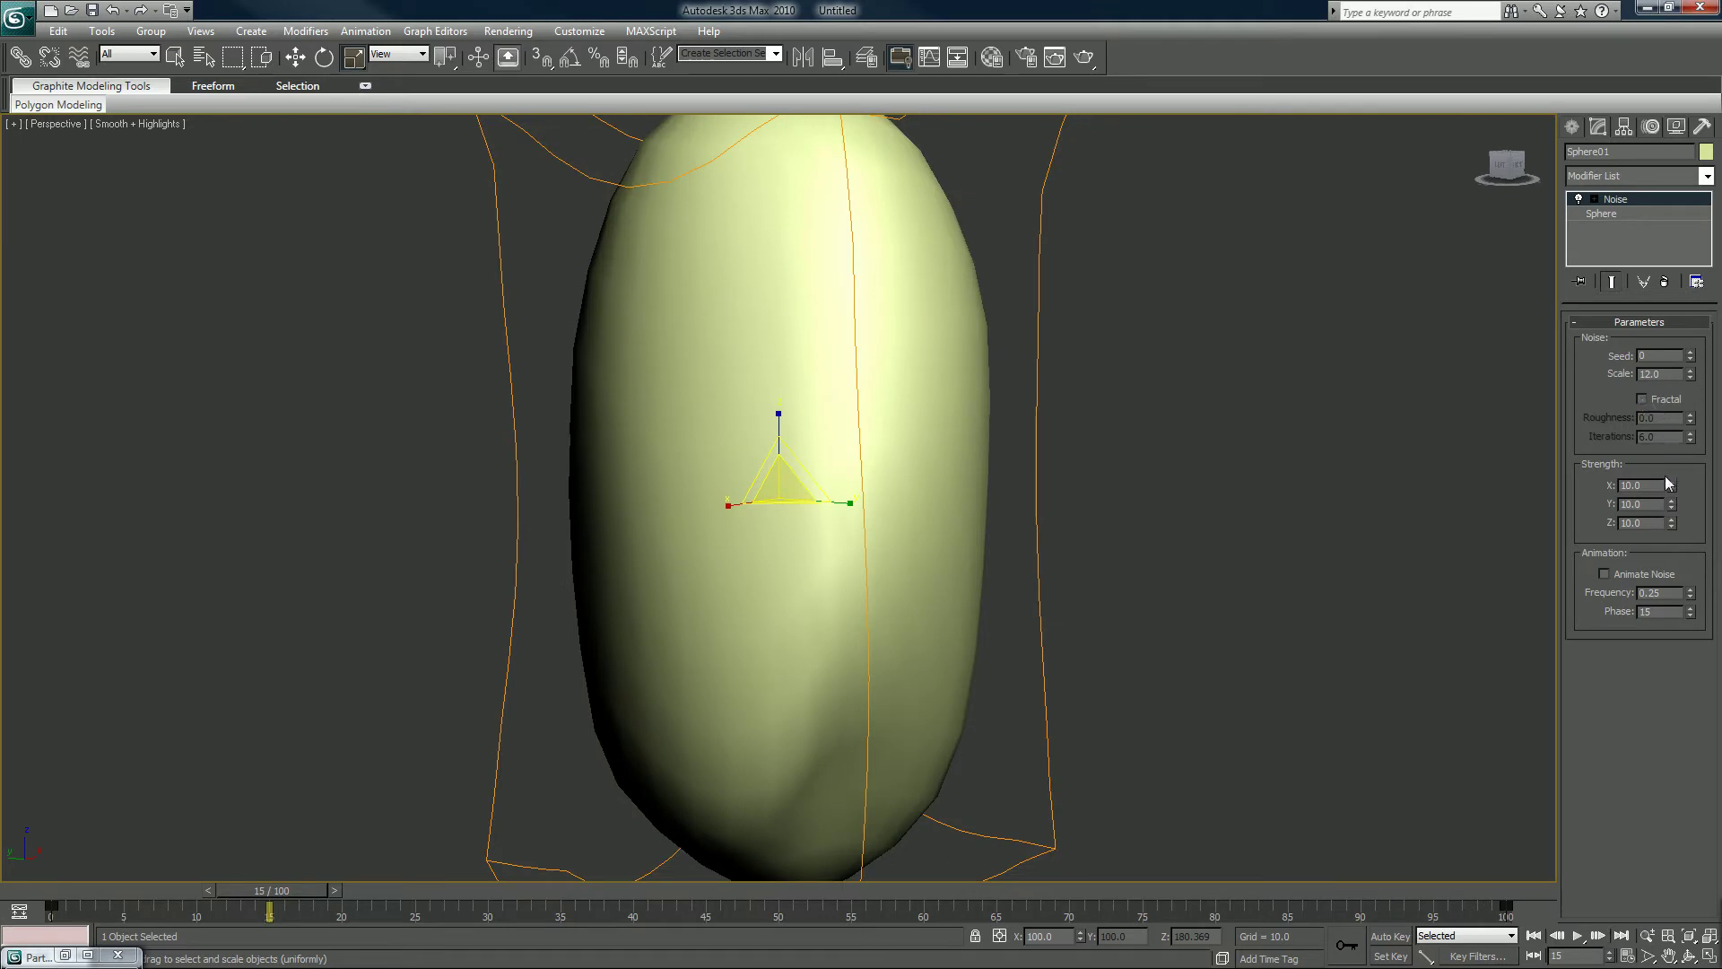
pyautogui.moveTo(1671, 487)
pyautogui.mouseDown()
pyautogui.moveTo(1653, 456)
pyautogui.moveTo(1673, 535)
pyautogui.moveTo(1672, 490)
pyautogui.mouseUp()
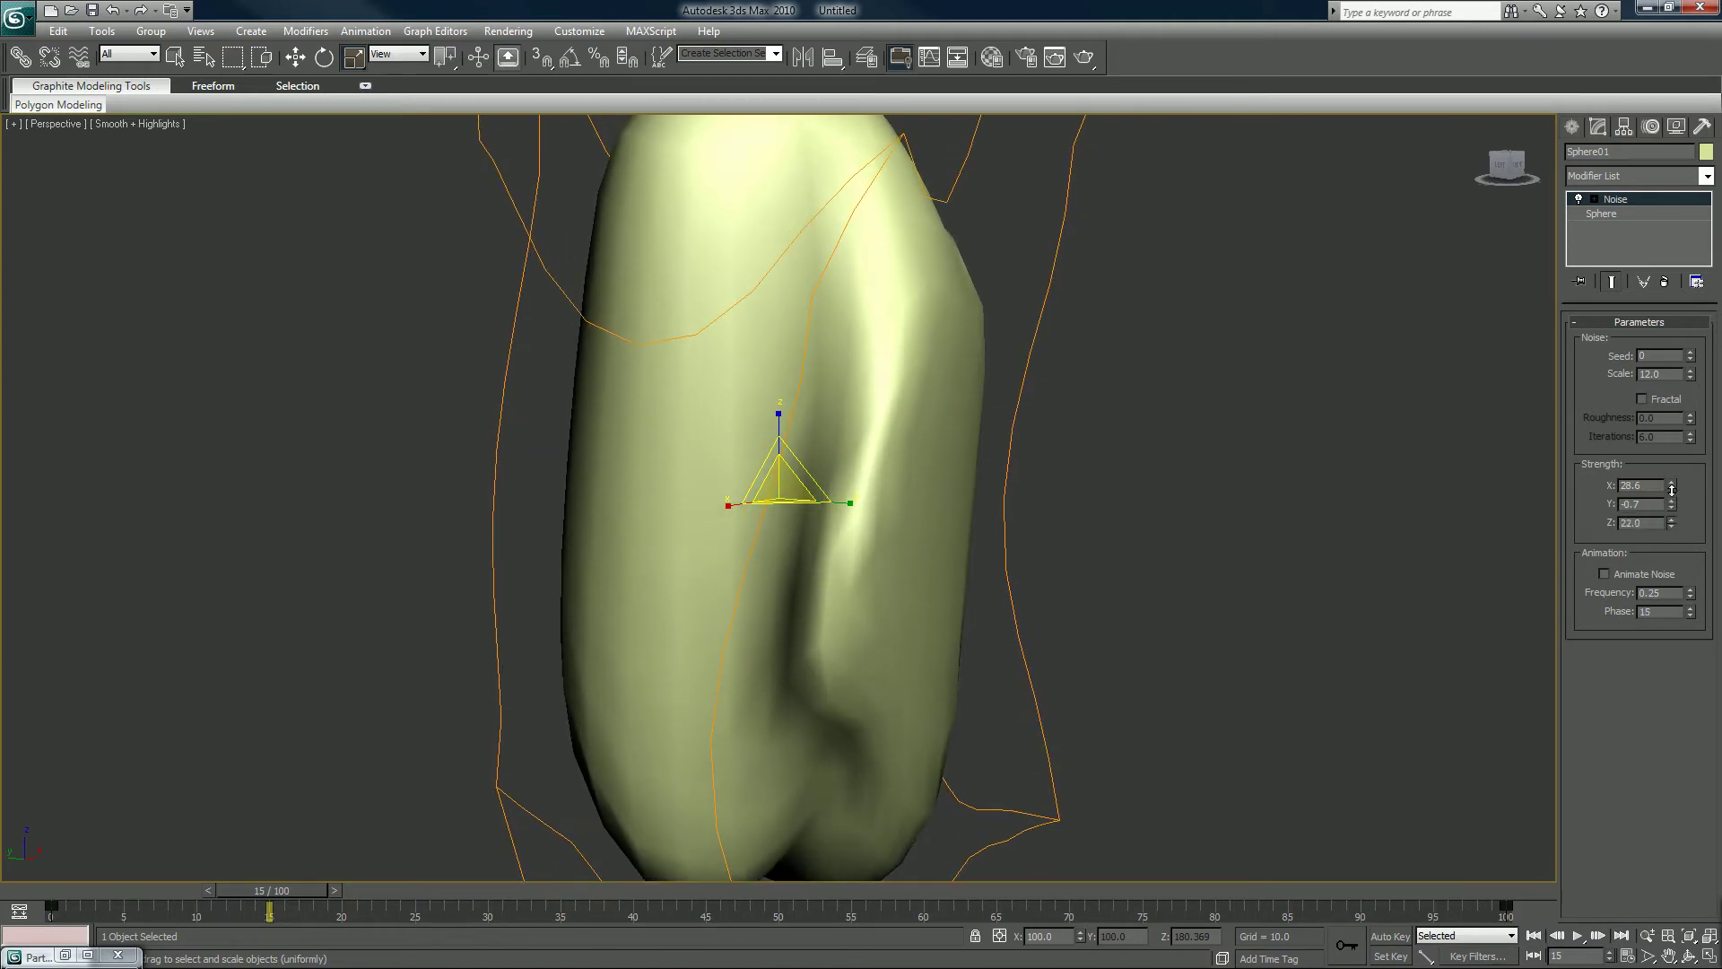
pyautogui.scroll(-3, 983, 641)
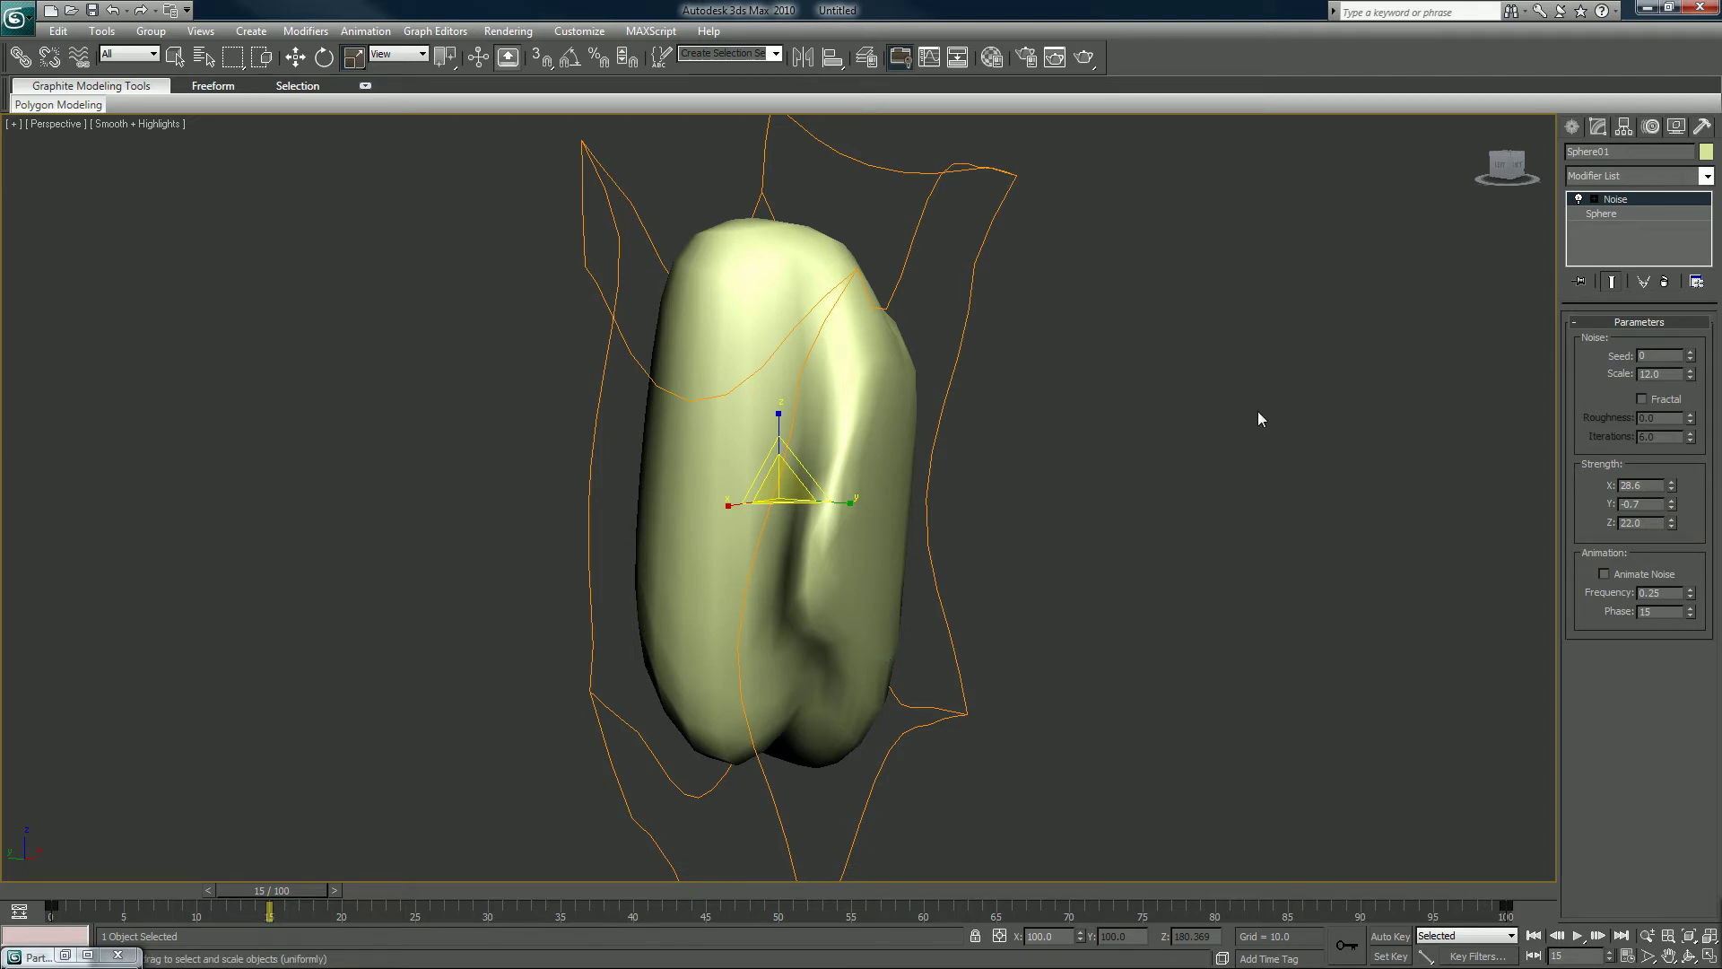
pyautogui.click(1642, 399)
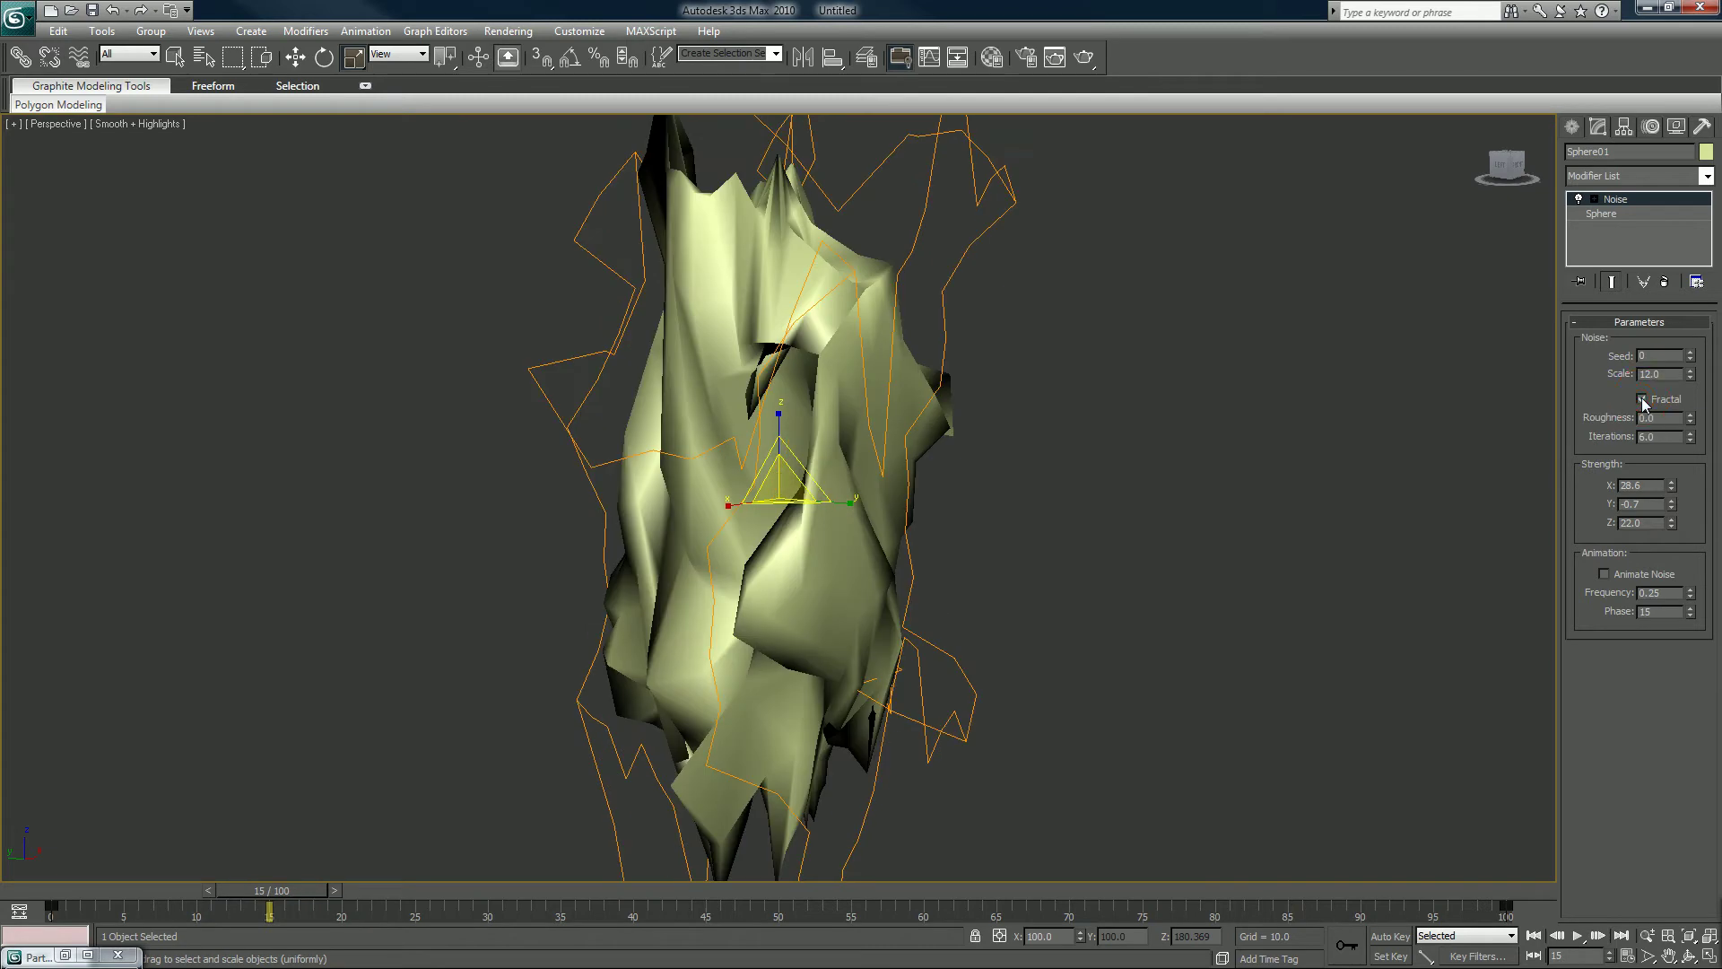
# Set Noise Strength X, Y and Z to 5 and raise the Seed to 3
pyautogui.moveTo(1650, 485); pyautogui.dragTo(1549, 487)
pyautogui.write('5')
pyautogui.press('Tab')
pyautogui.write('5')
pyautogui.press('Tab')
pyautogui.write('5')
pyautogui.press('Return')
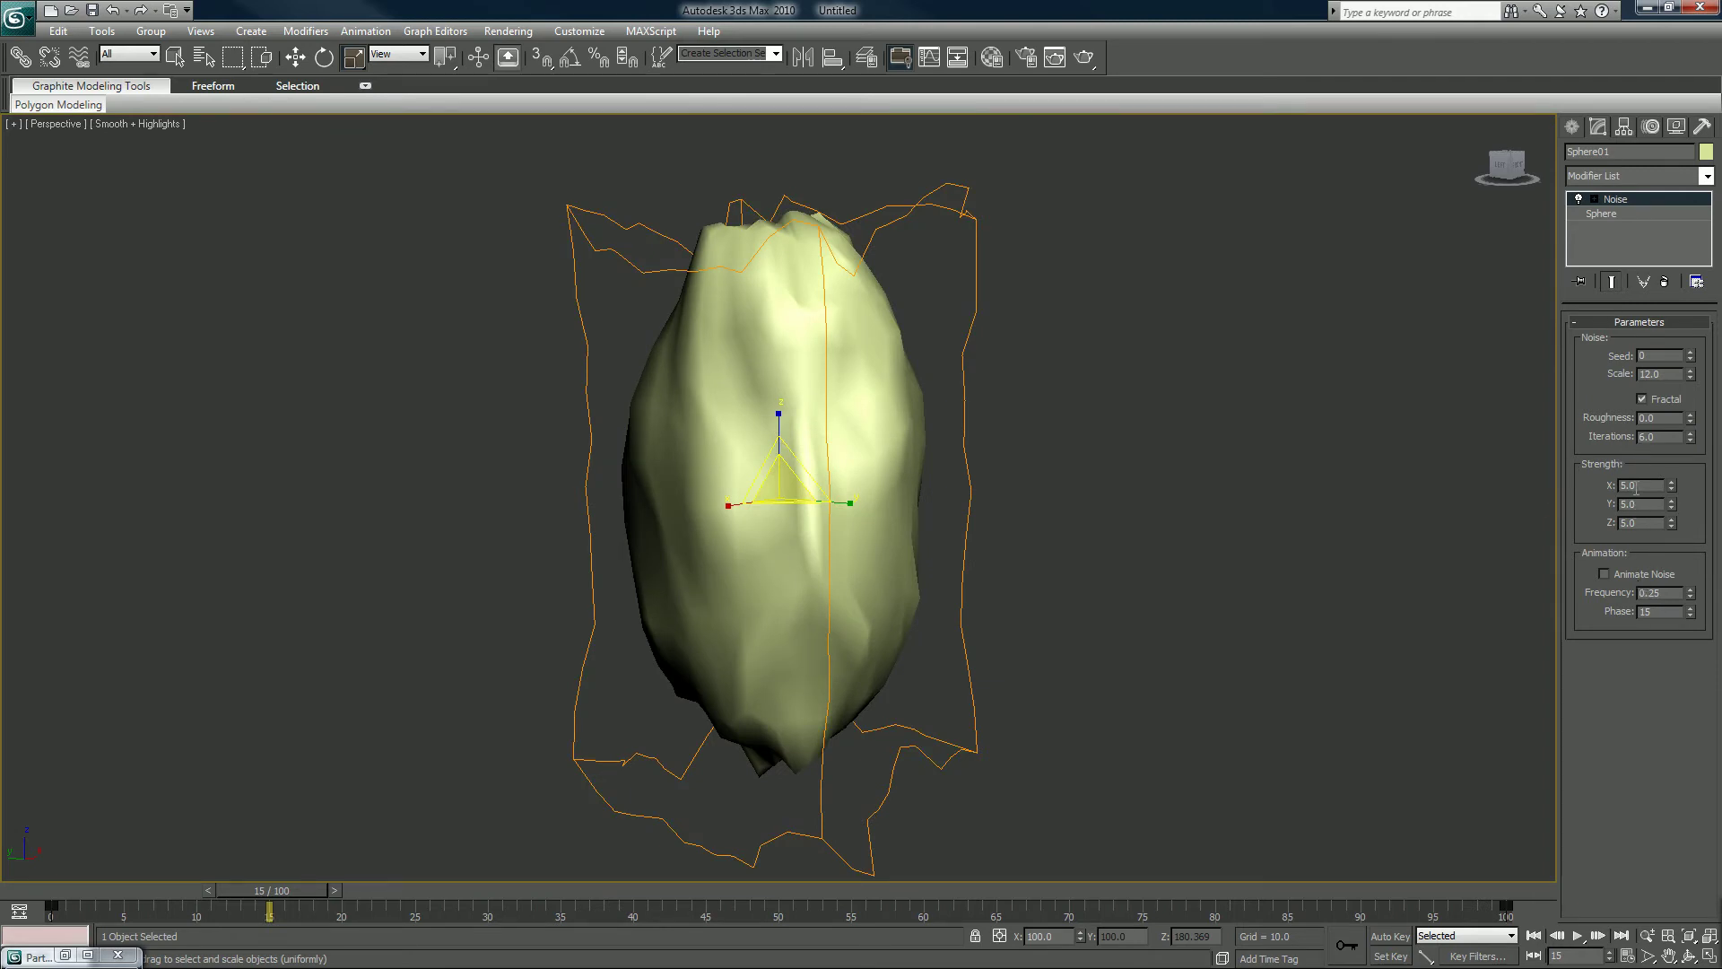
pyautogui.click(1691, 352)
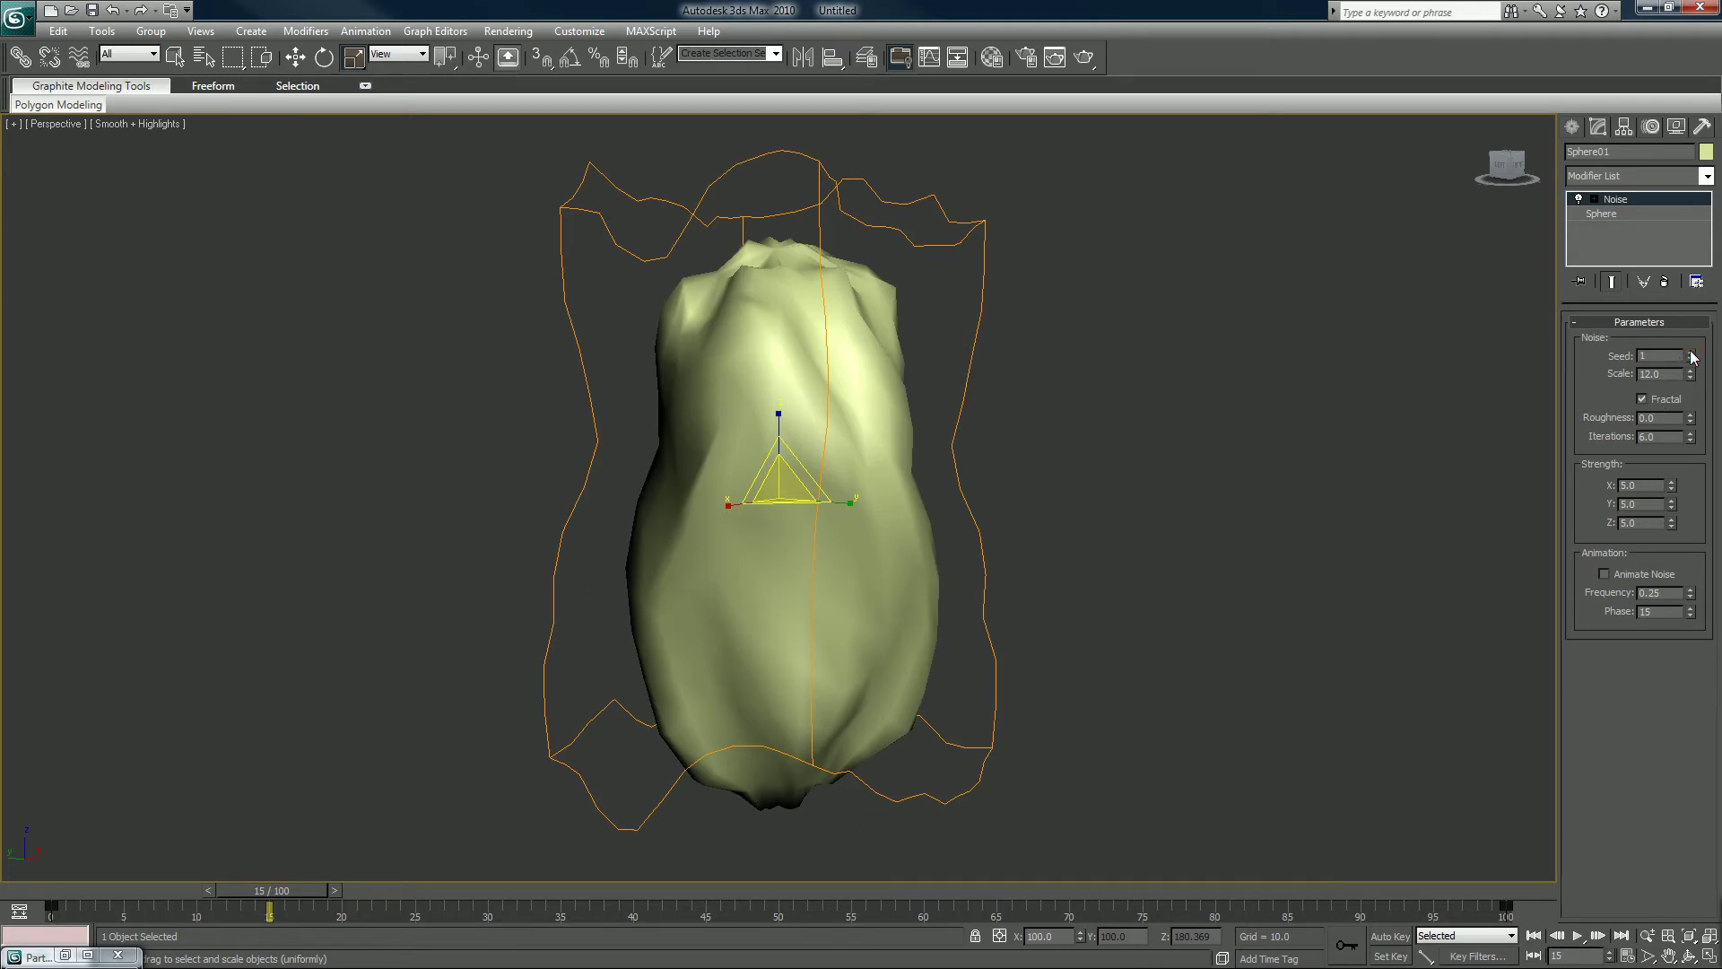
pyautogui.click(1691, 352)
pyautogui.click(1691, 352)
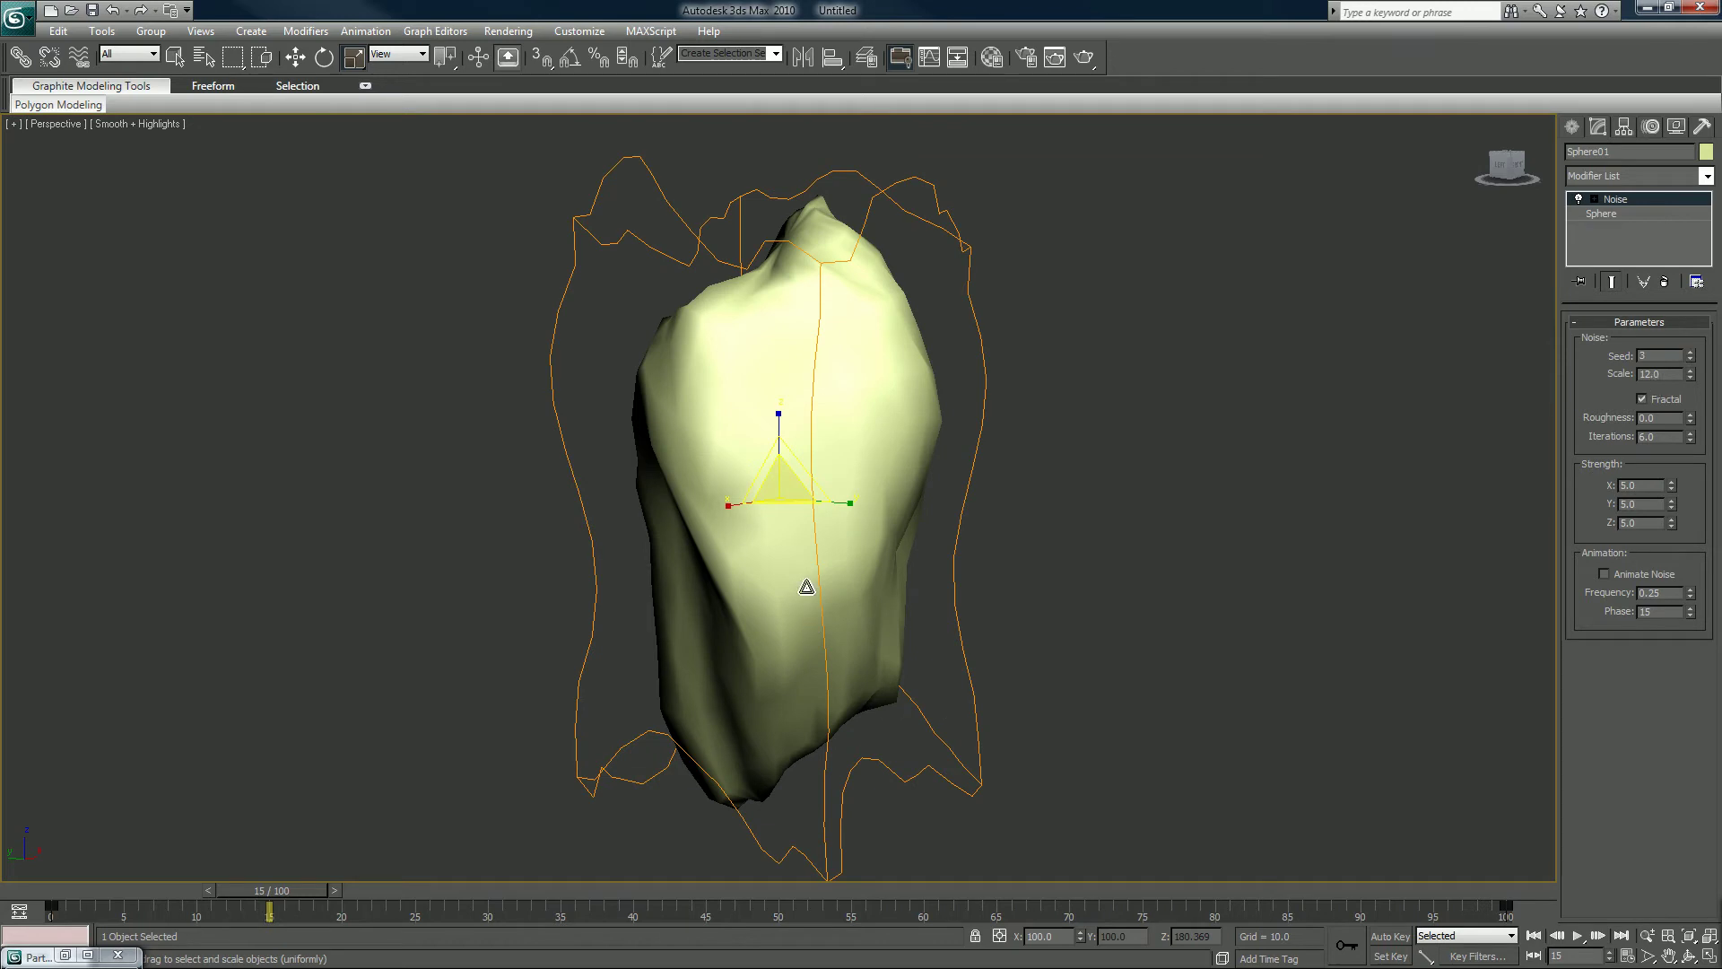
pyautogui.scroll(-3, 804, 583)
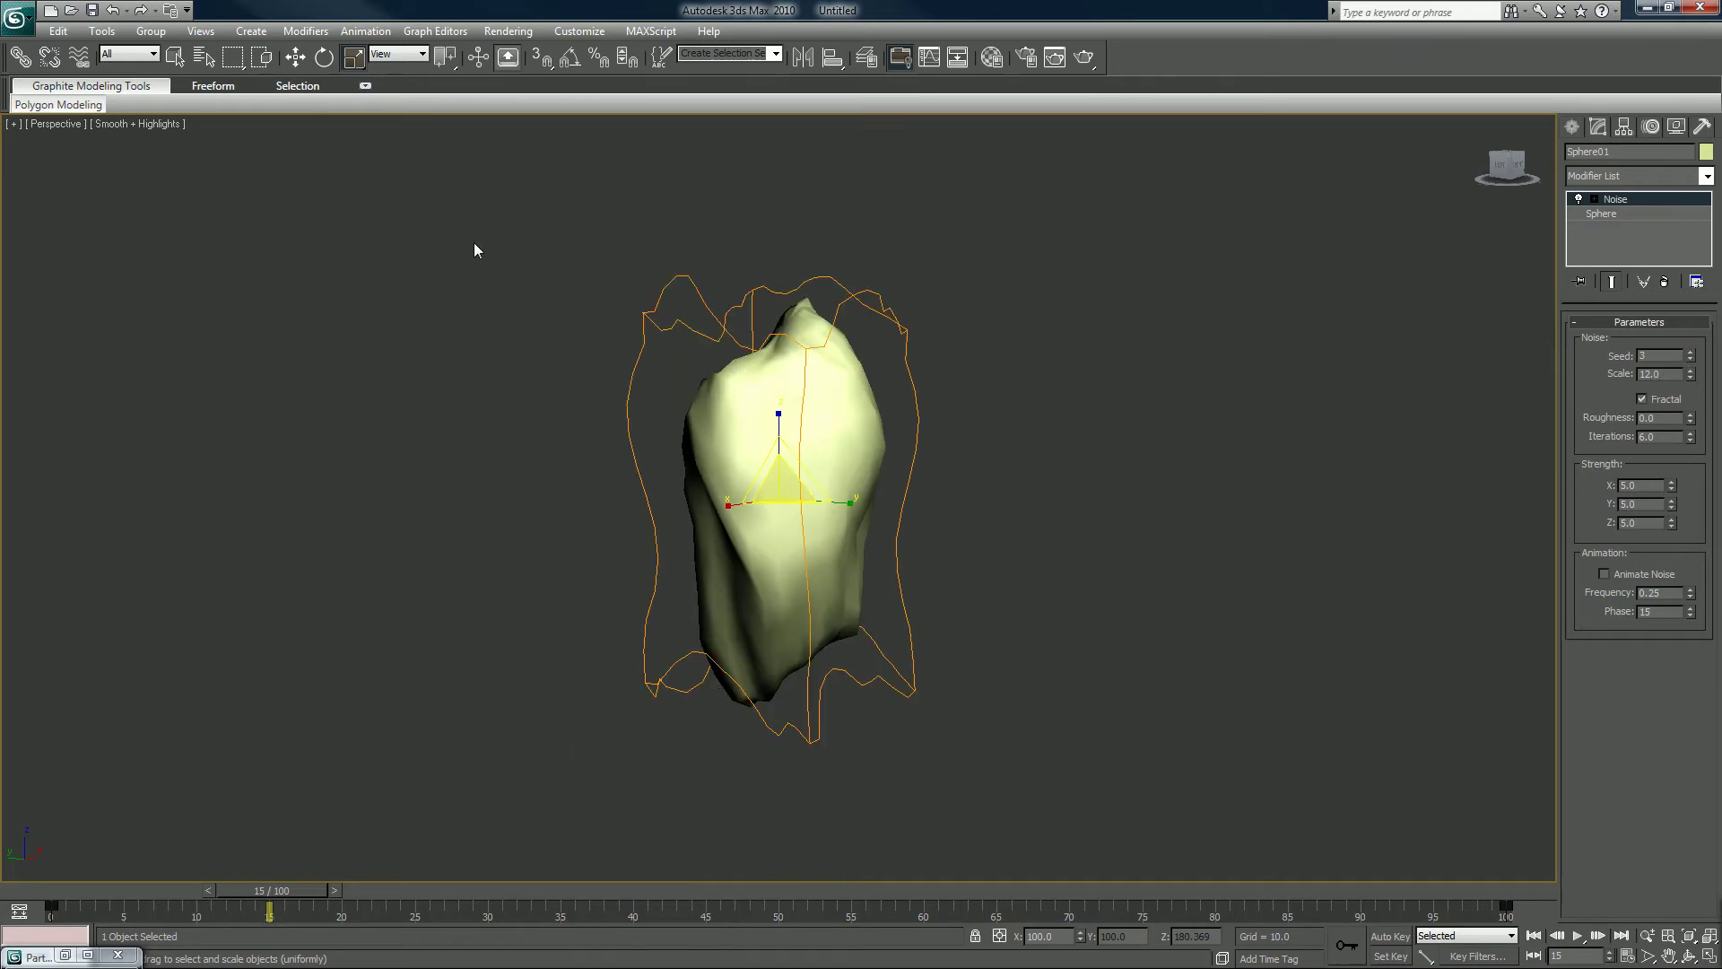
# Clone the rock to the right as Sphere02 and set its Noise Seed to 8
pyautogui.press('w')
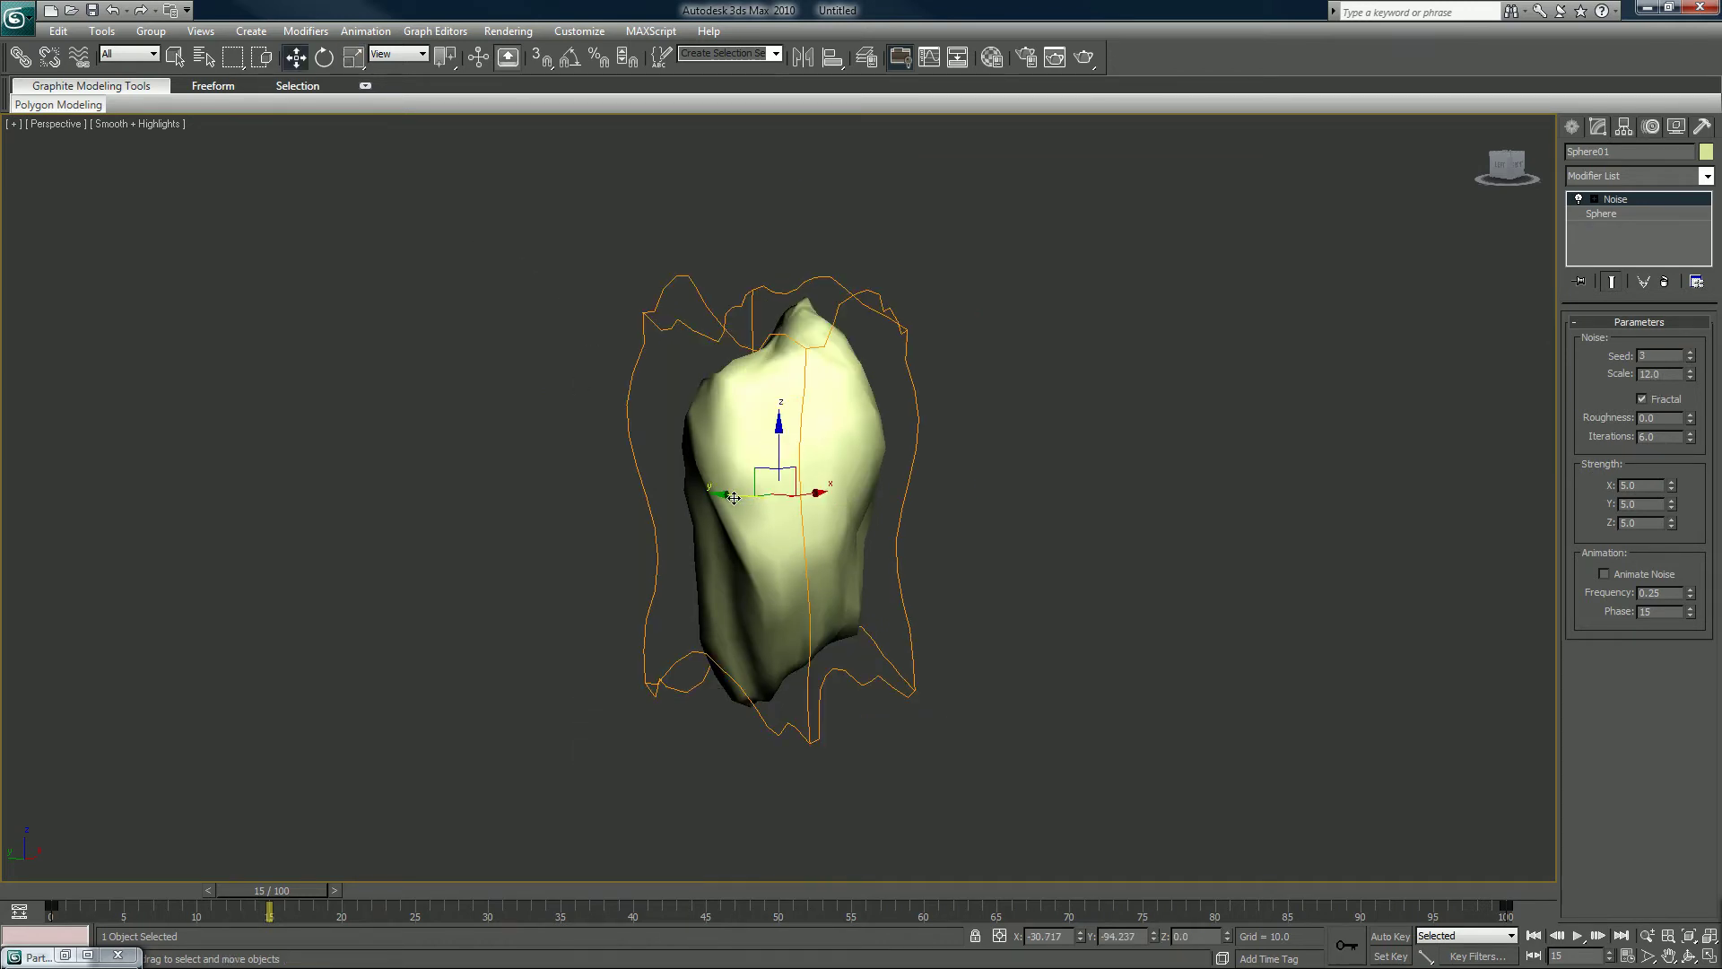
pyautogui.keyDown('shift'); pyautogui.moveTo(734, 498); pyautogui.dragTo(985, 503); pyautogui.keyUp('shift')
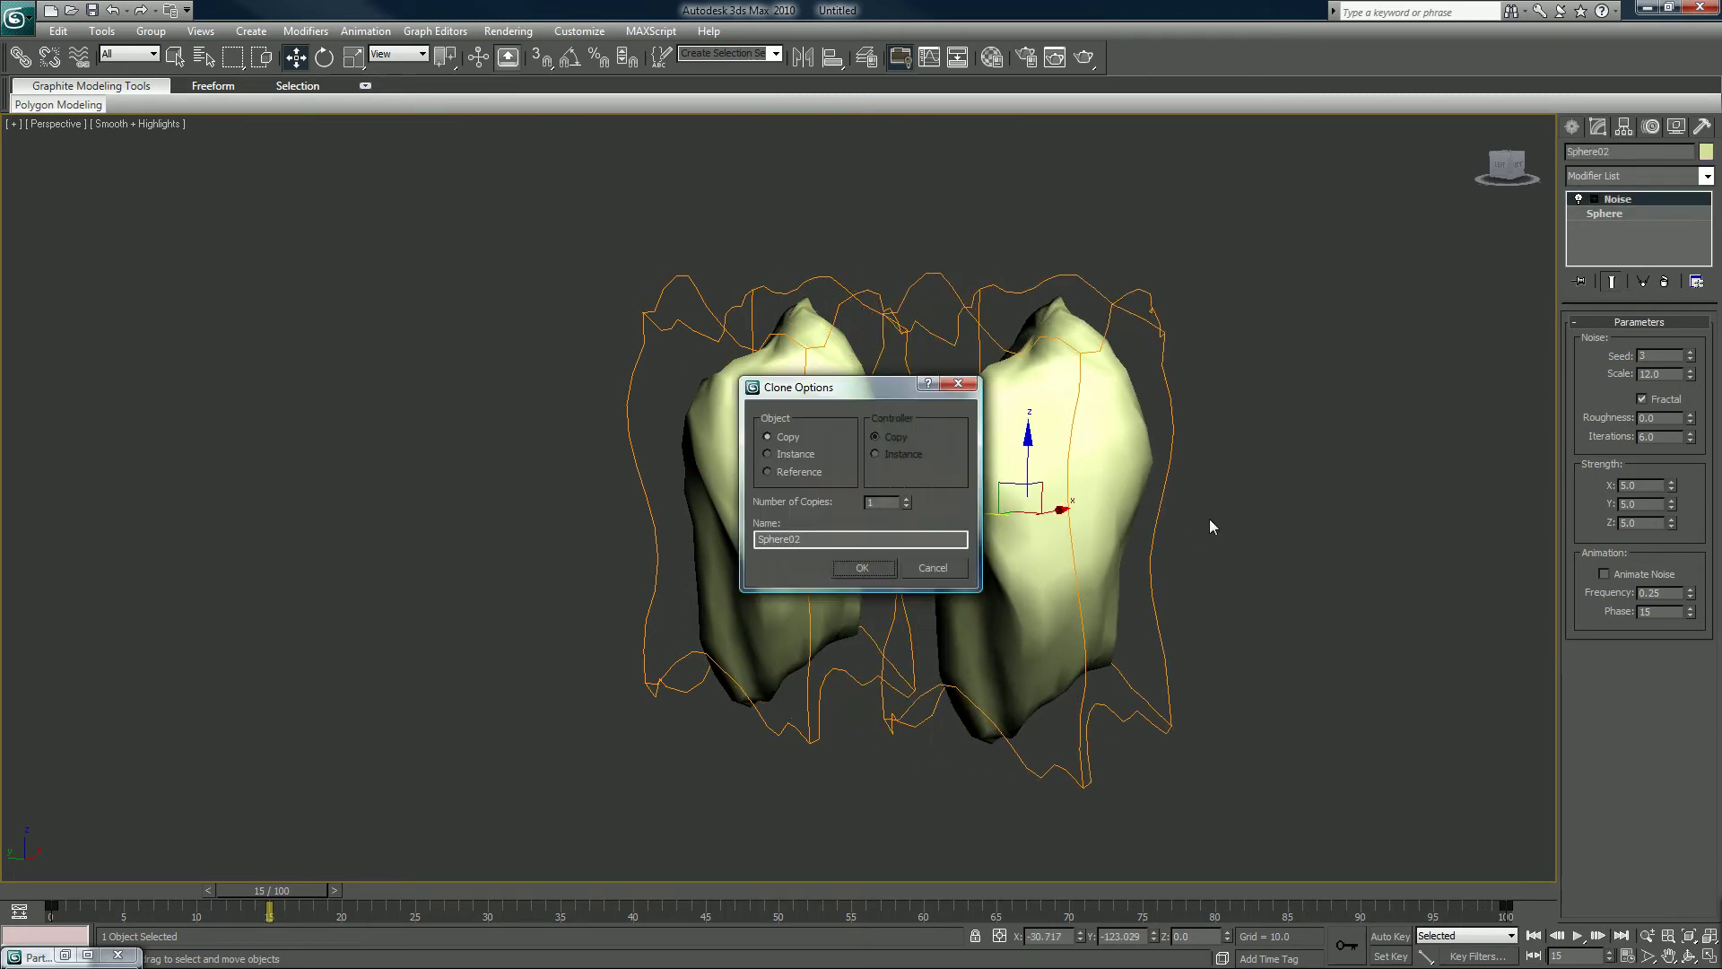
pyautogui.press('Return')
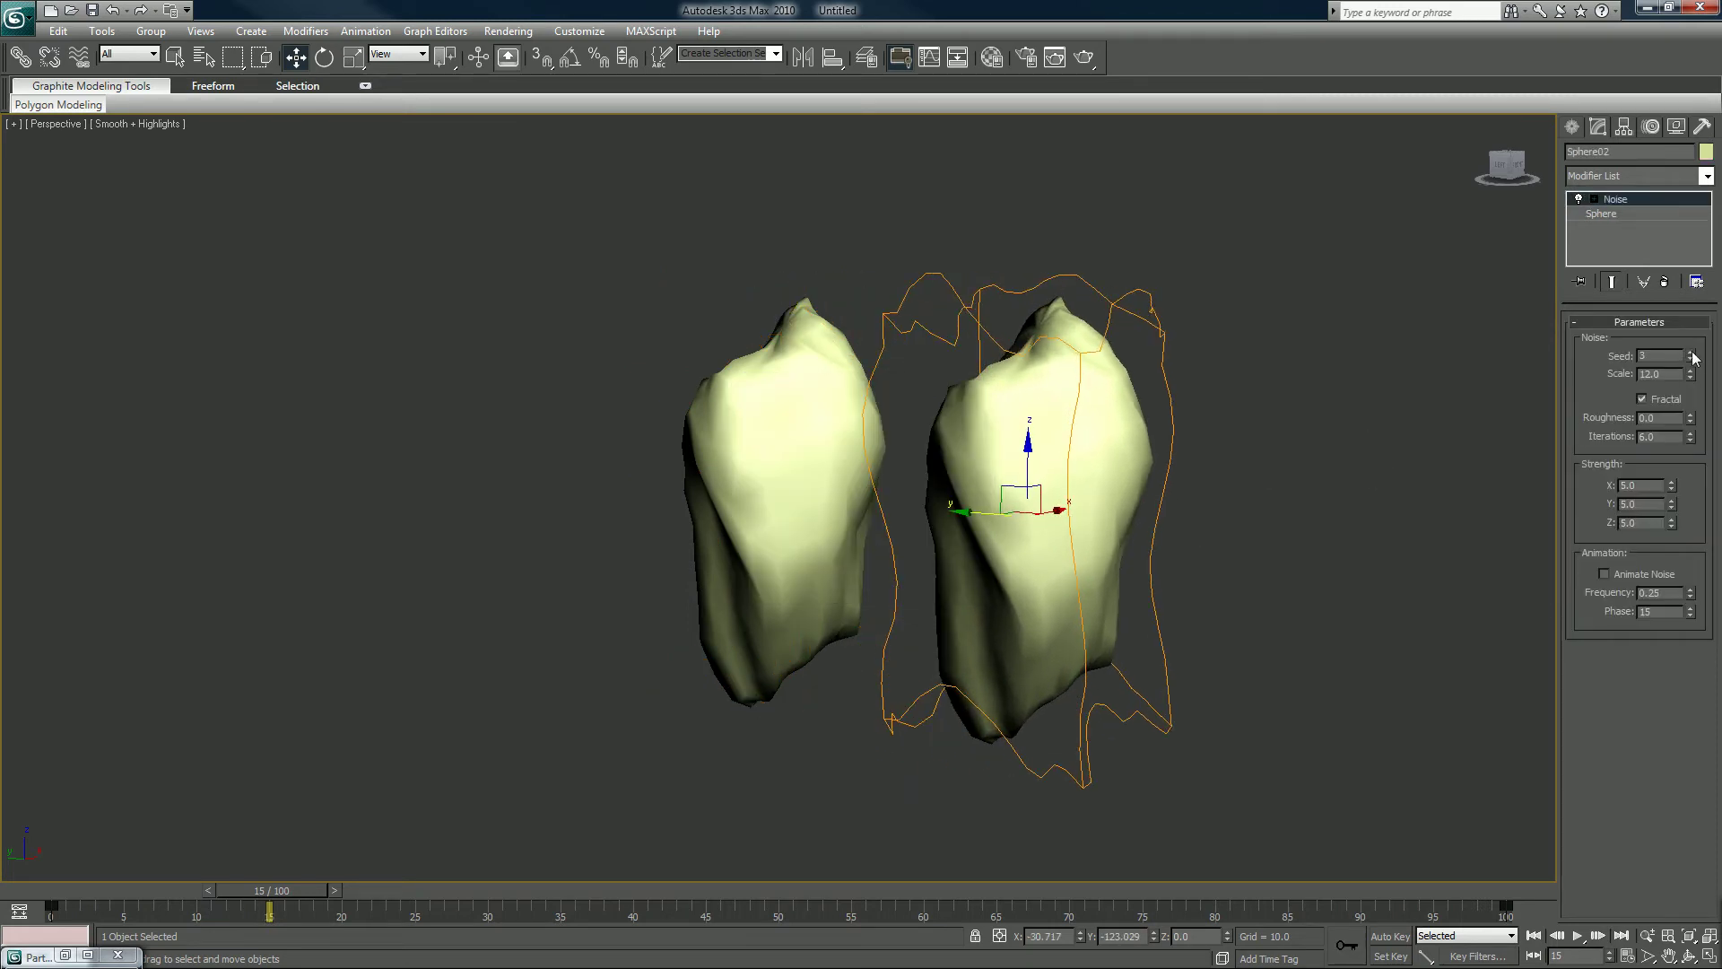
pyautogui.click(1690, 351)
pyautogui.click(1691, 352)
pyautogui.click(1691, 352)
pyautogui.click(1691, 351)
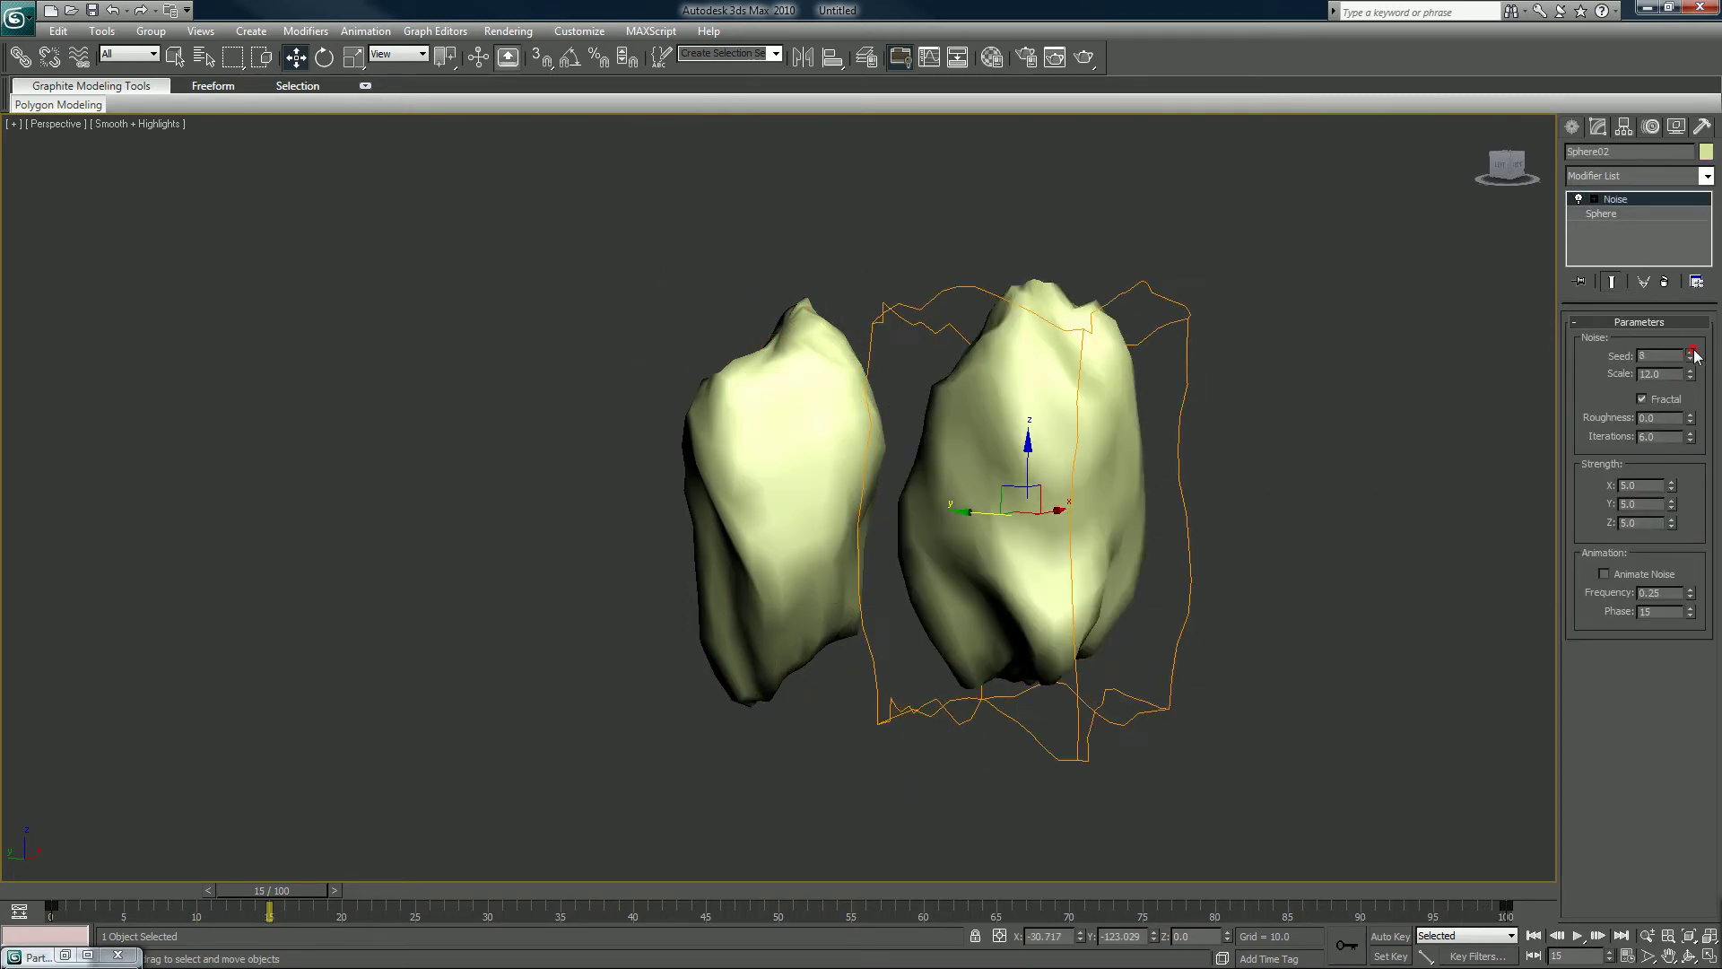
pyautogui.click(1691, 352)
pyautogui.click(1691, 352)
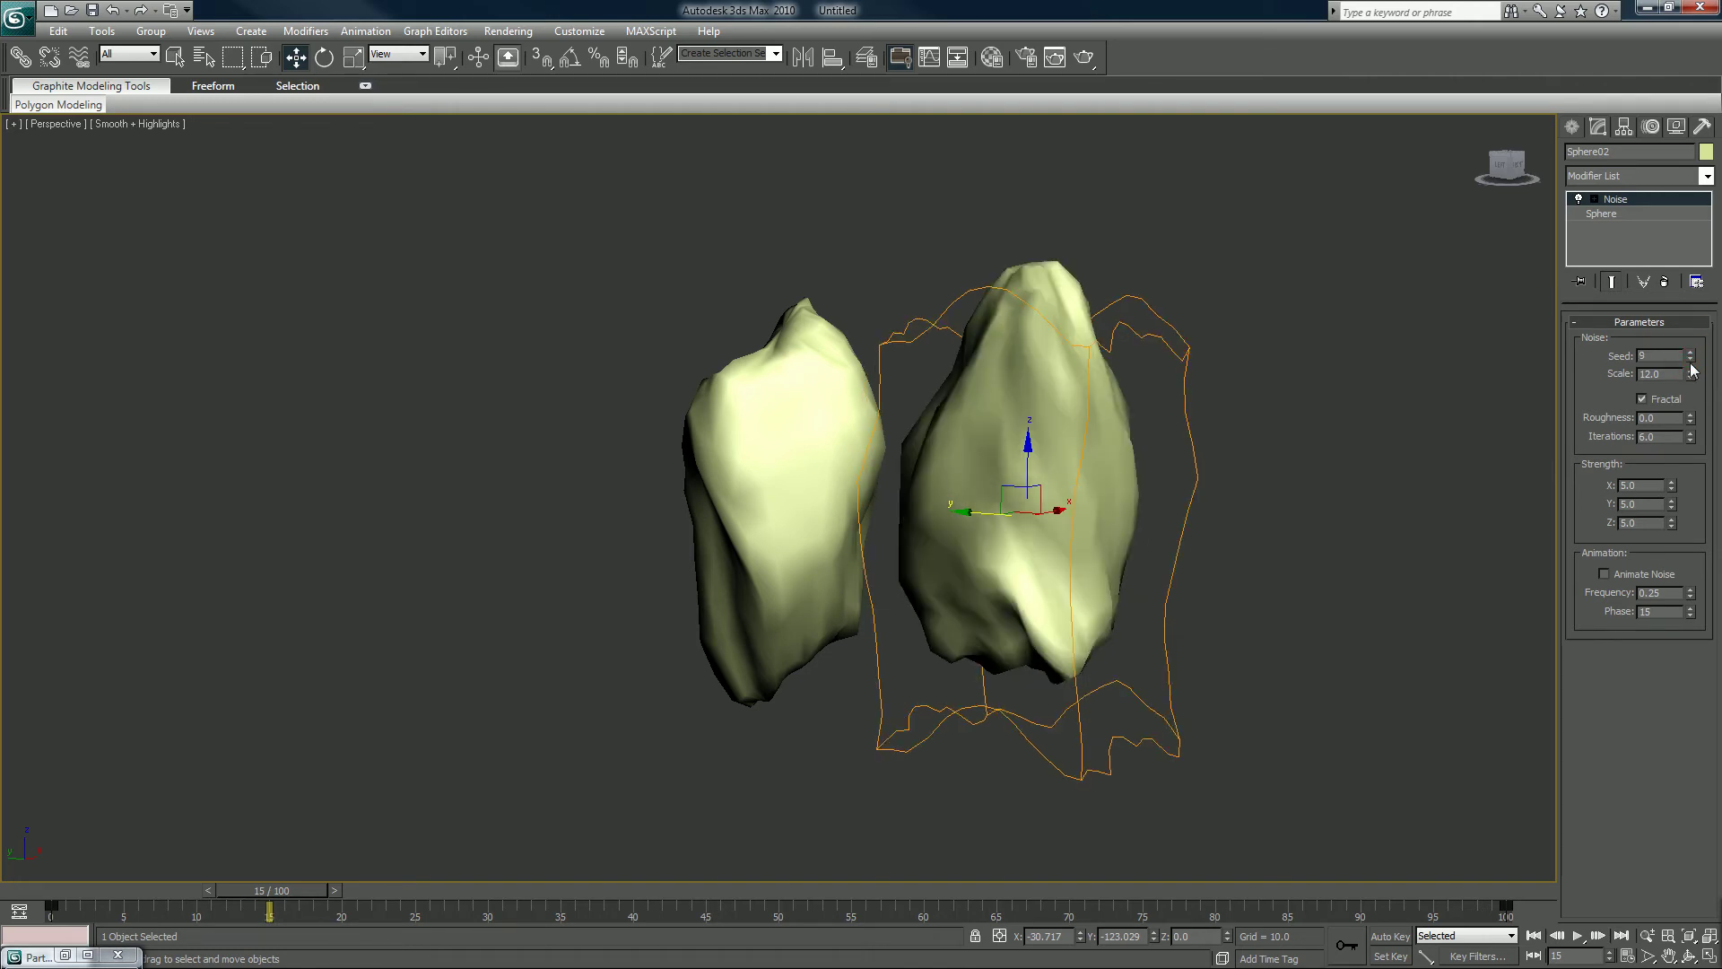
pyautogui.click(1691, 360)
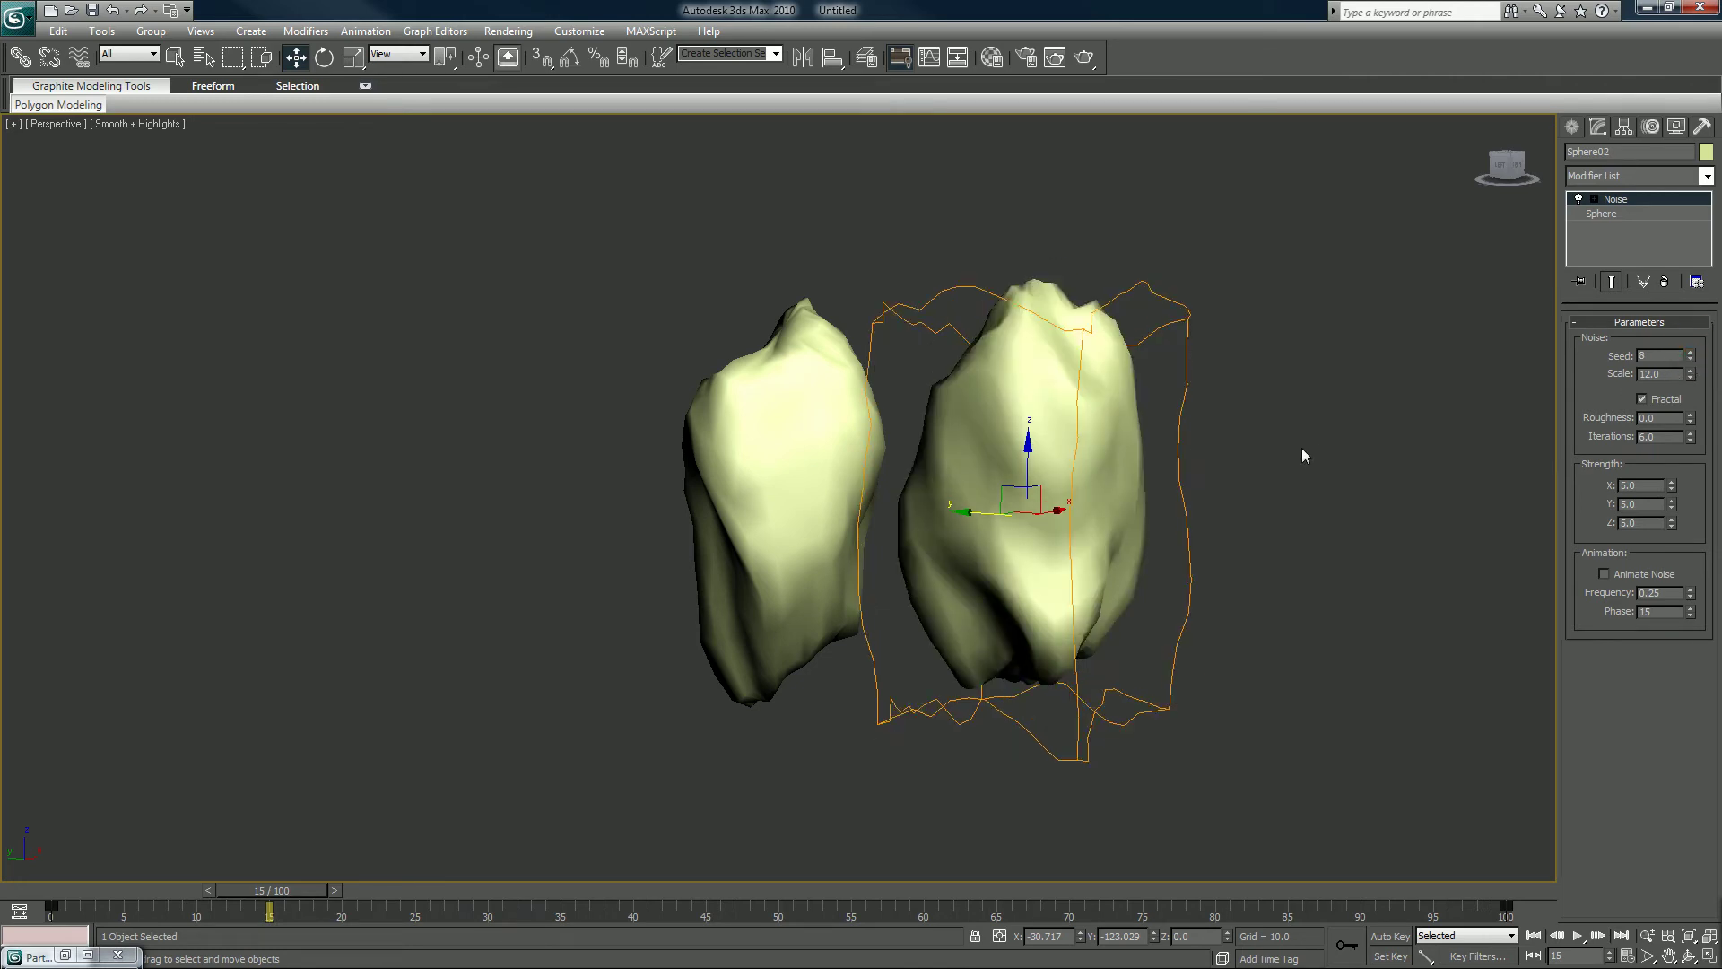
# Squash Sphere02 lower and wider with non-uniform scale, then move it further right
pyautogui.press('r')
pyautogui.moveTo(1032, 443); pyautogui.dragTo(1028, 451)
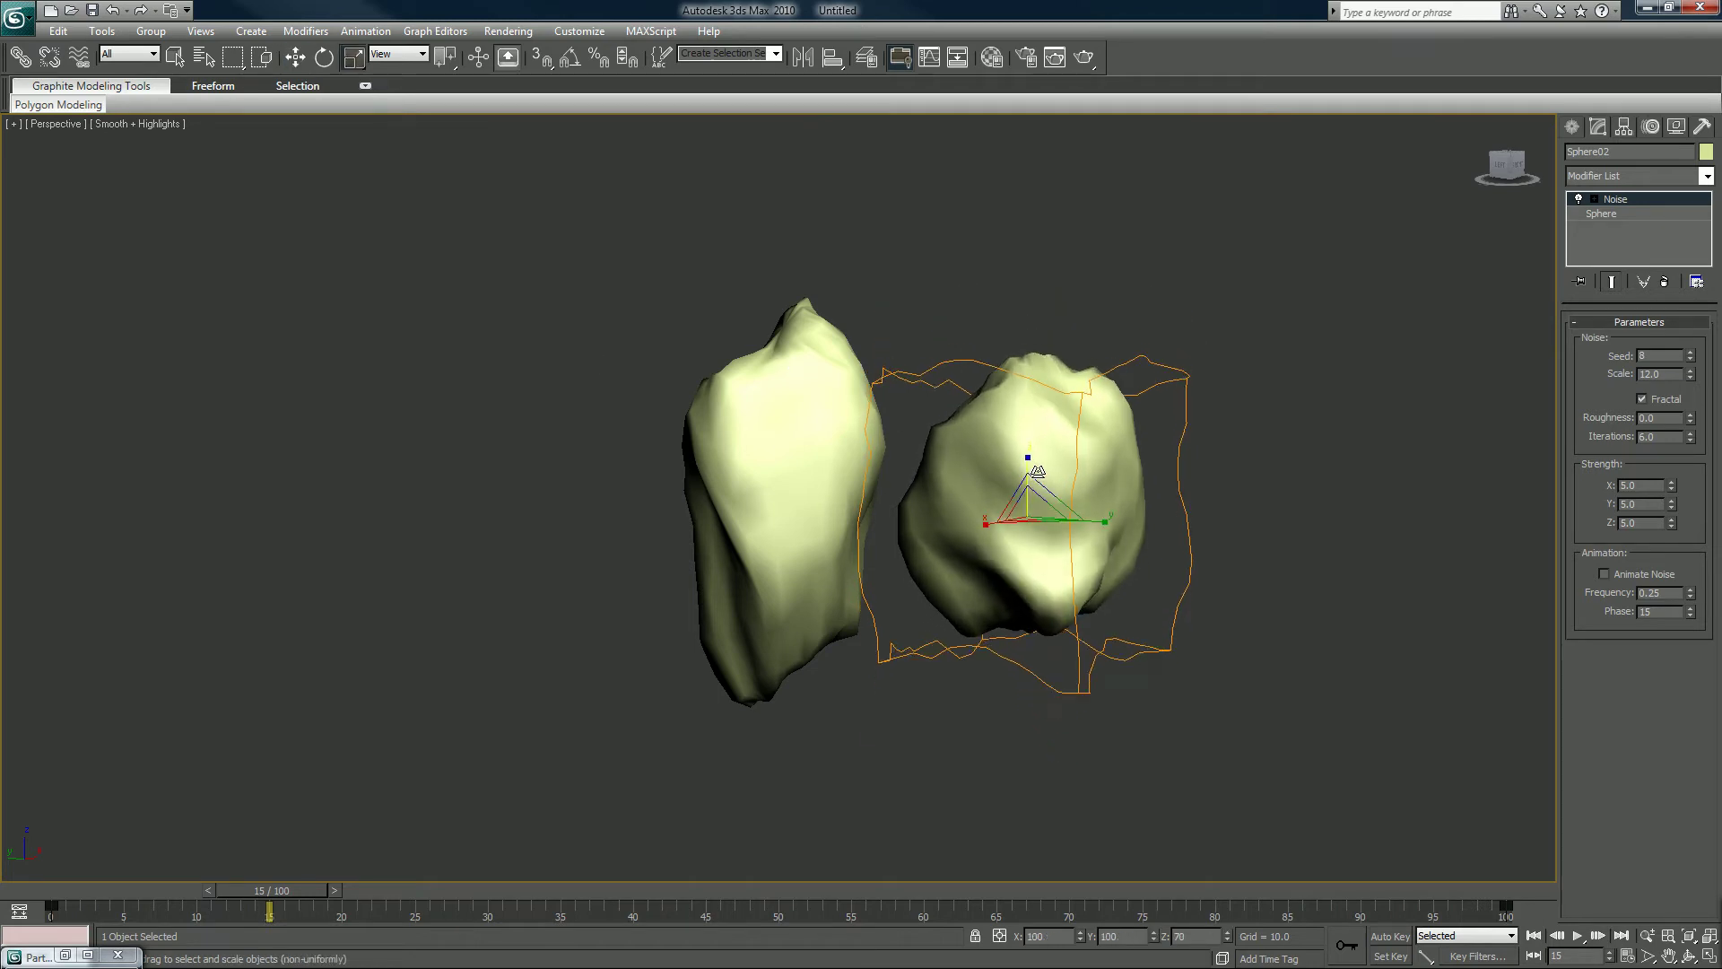
pyautogui.moveTo(1105, 522); pyautogui.dragTo(1140, 523)
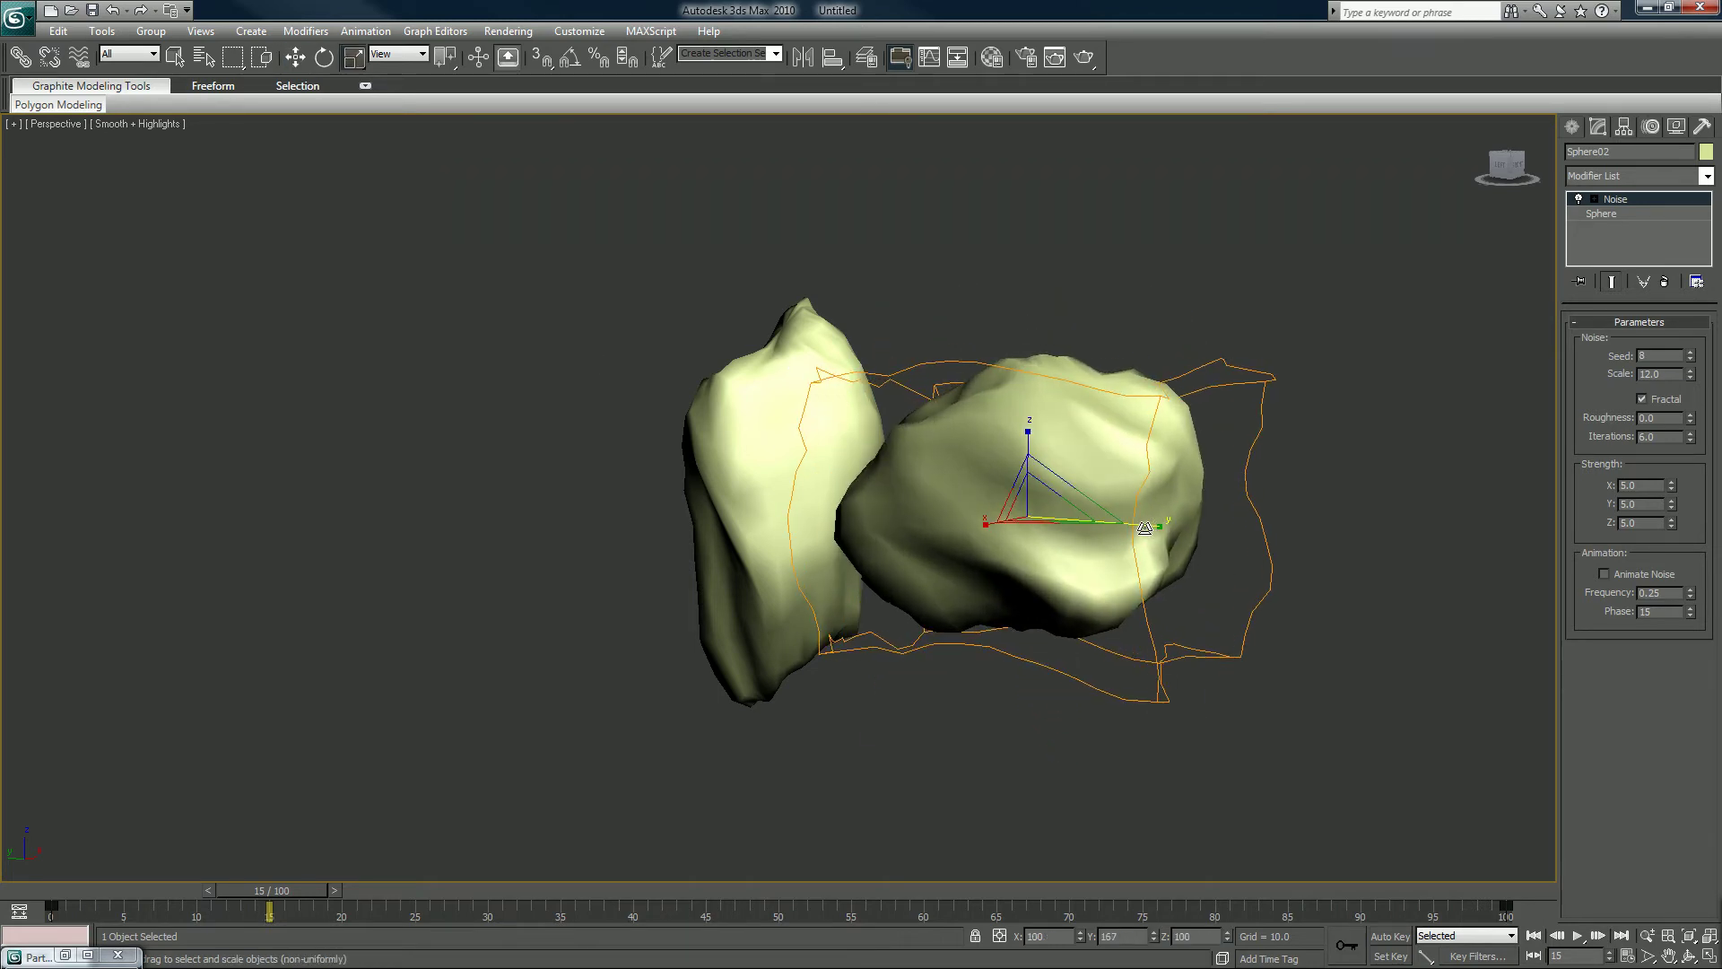
pyautogui.press('w')
pyautogui.moveTo(972, 519); pyautogui.dragTo(1047, 523)
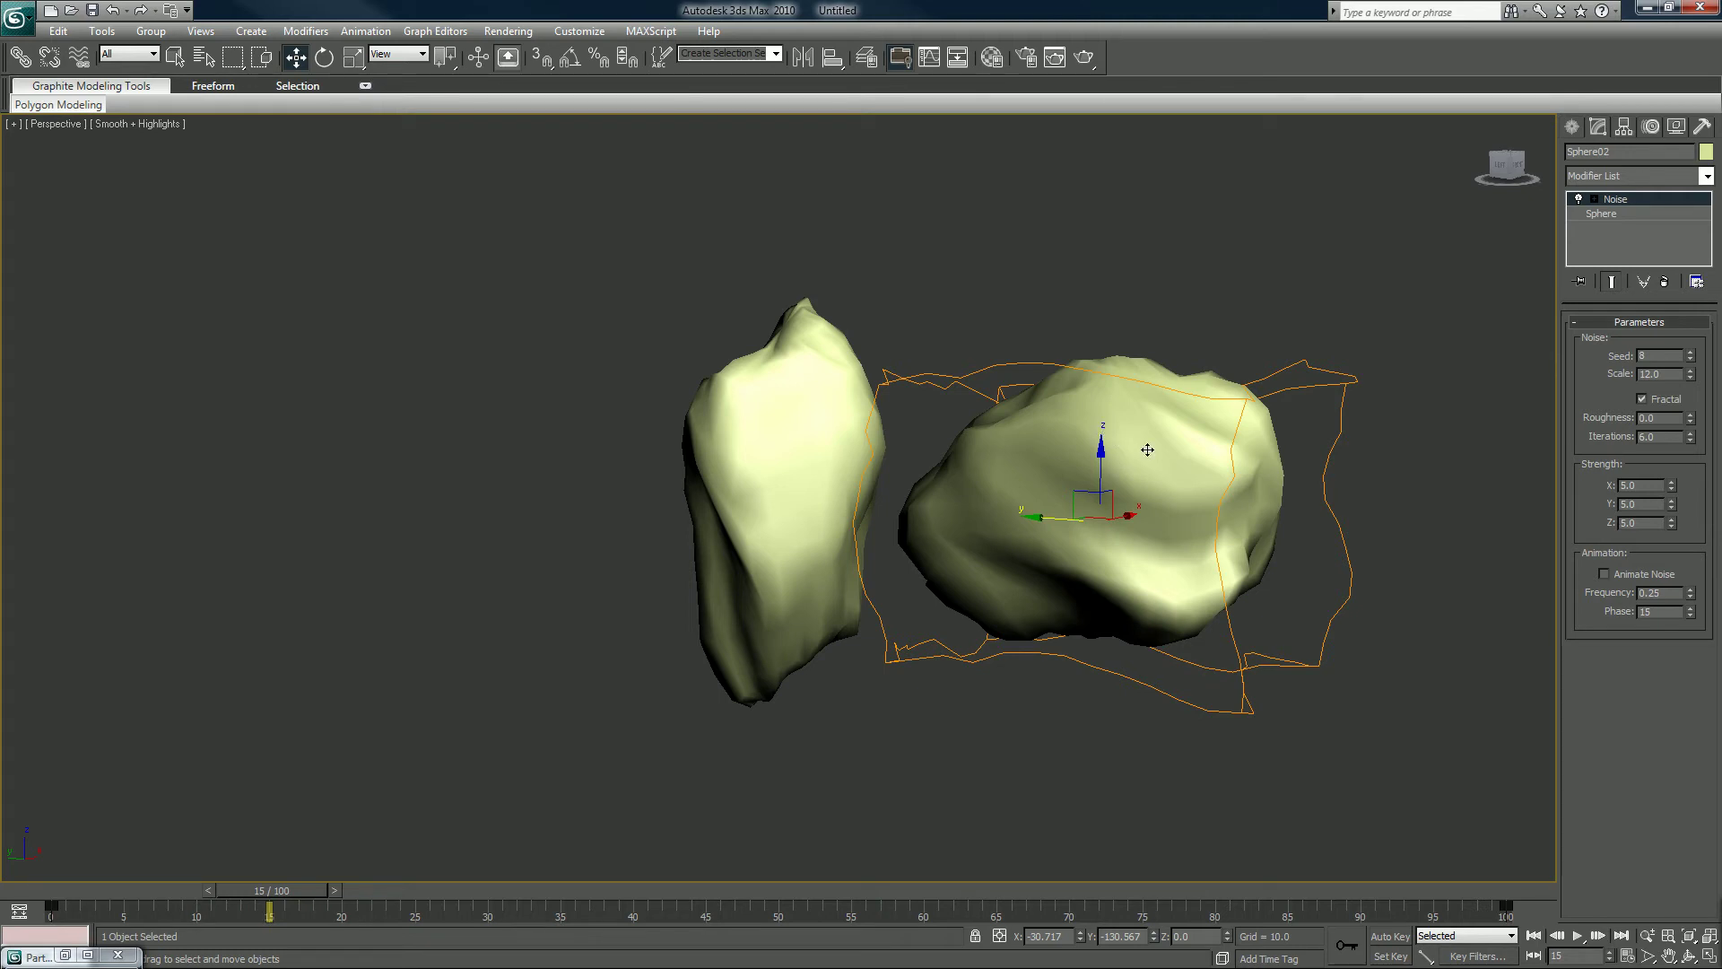
pyautogui.moveTo(1150, 472)
pyautogui.keyDown('alt'); pyautogui.mouseDown(button='middle')
pyautogui.moveTo(1104, 500)
pyautogui.moveTo(968, 500)
pyautogui.moveTo(887, 410)
pyautogui.moveTo(861, 346)
pyautogui.moveTo(1065, 465)
pyautogui.moveTo(1137, 482)
pyautogui.mouseUp(button='middle'); pyautogui.keyUp('alt')
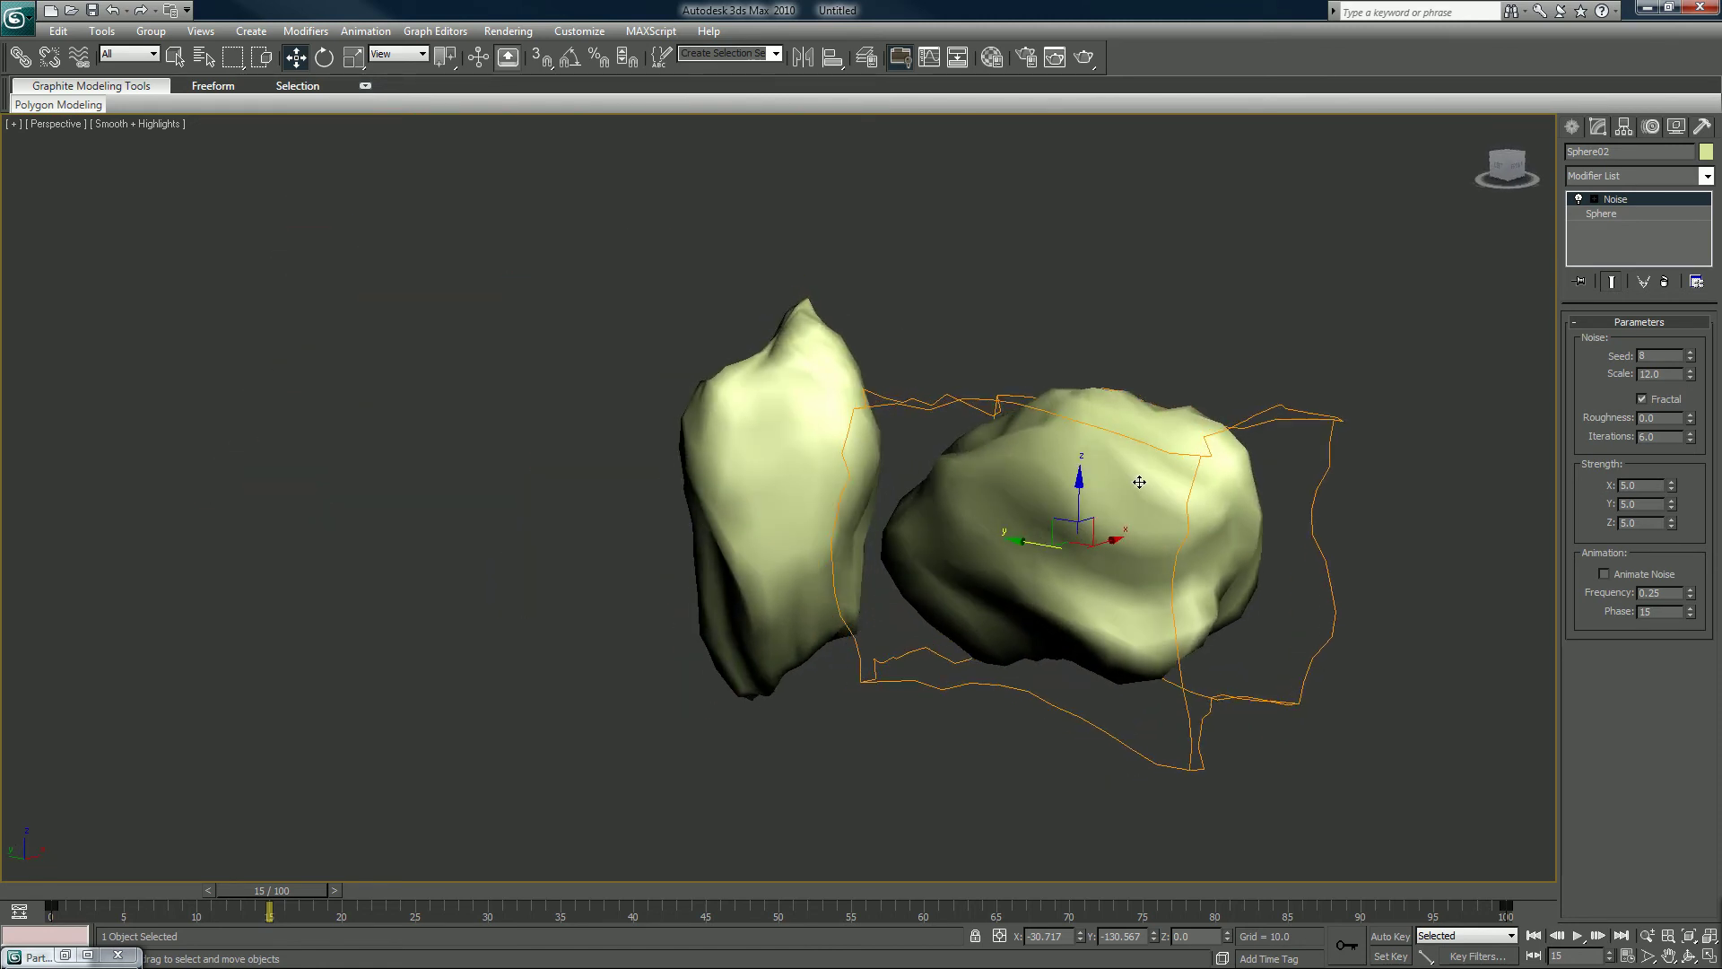
# Set the right rock's Sphere Segments to 18
pyautogui.click(1594, 216)
pyautogui.moveTo(1656, 367); pyautogui.dragTo(1596, 365)
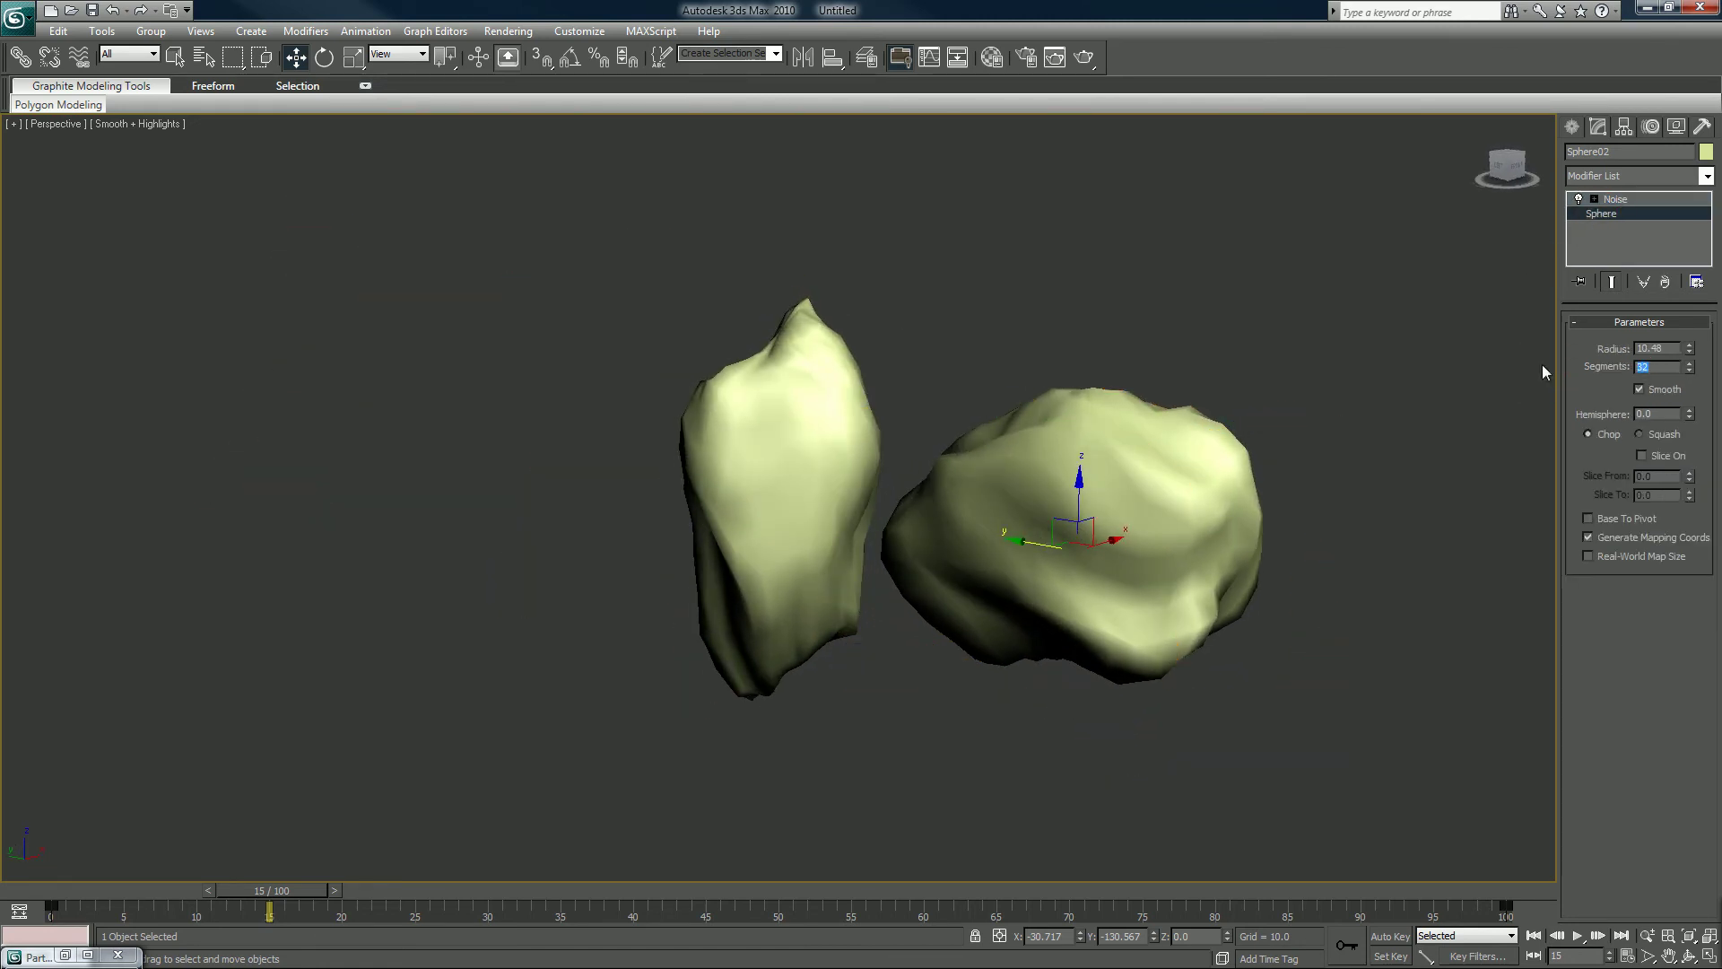
pyautogui.write('18')
pyautogui.press('Return')
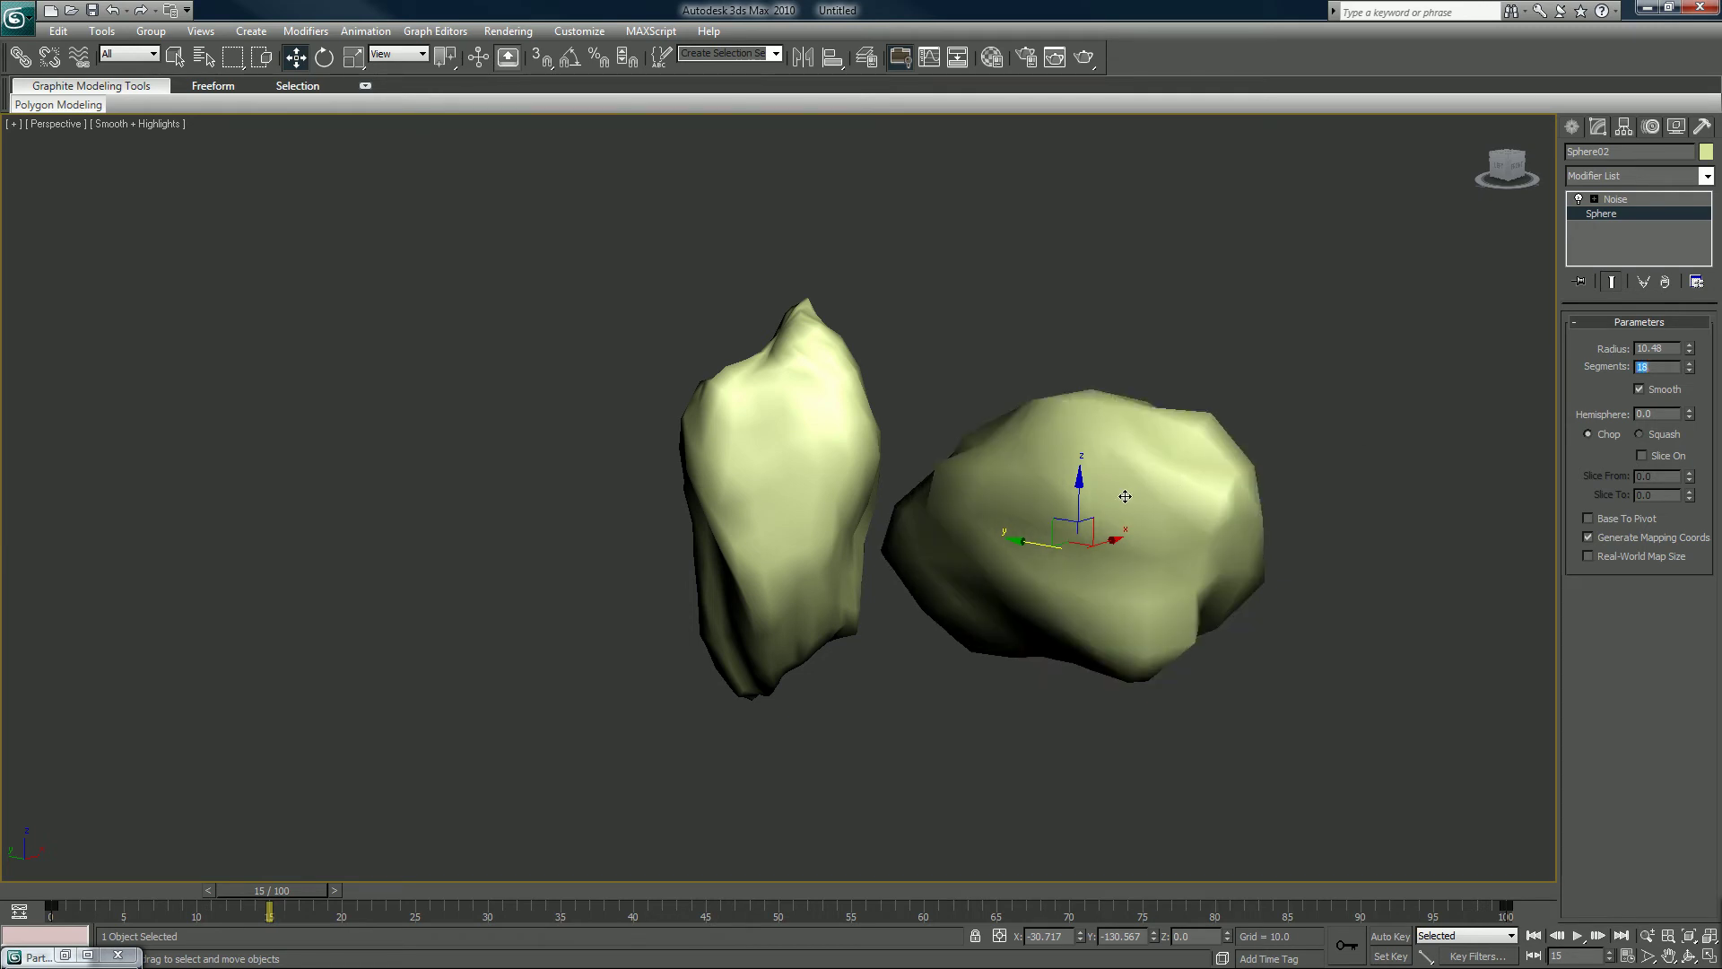
# Set the left rock's Sphere Segments to 18, then select both rocks together
pyautogui.click(805, 500)
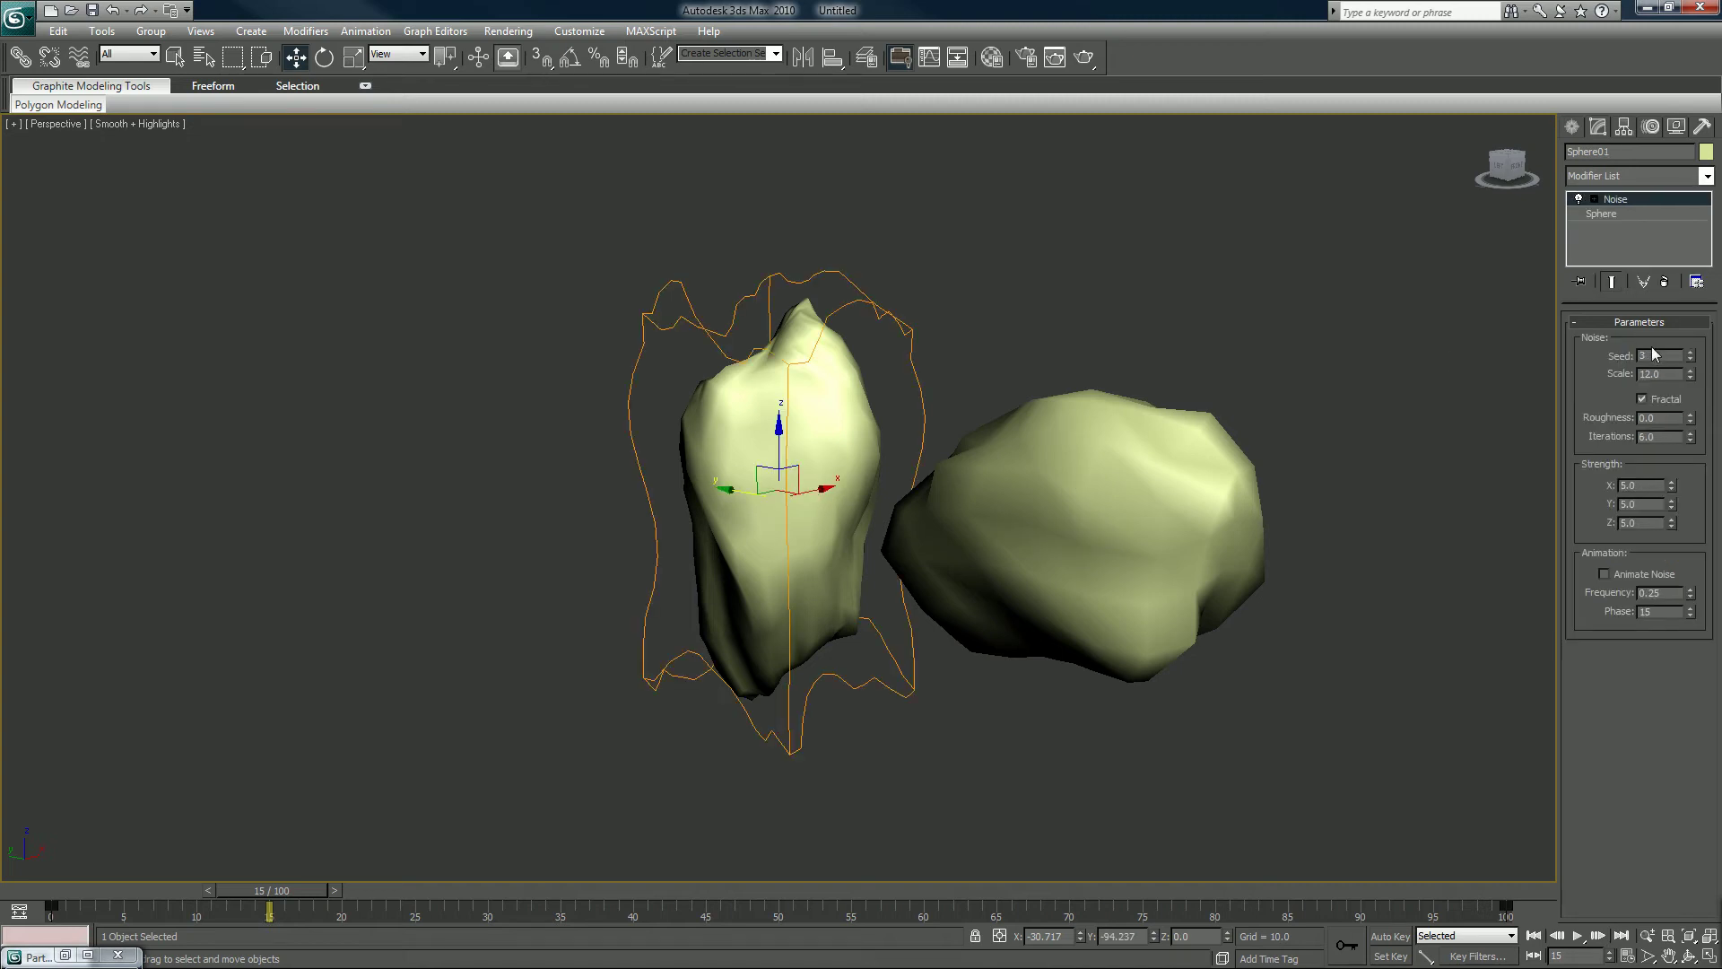
pyautogui.click(1614, 214)
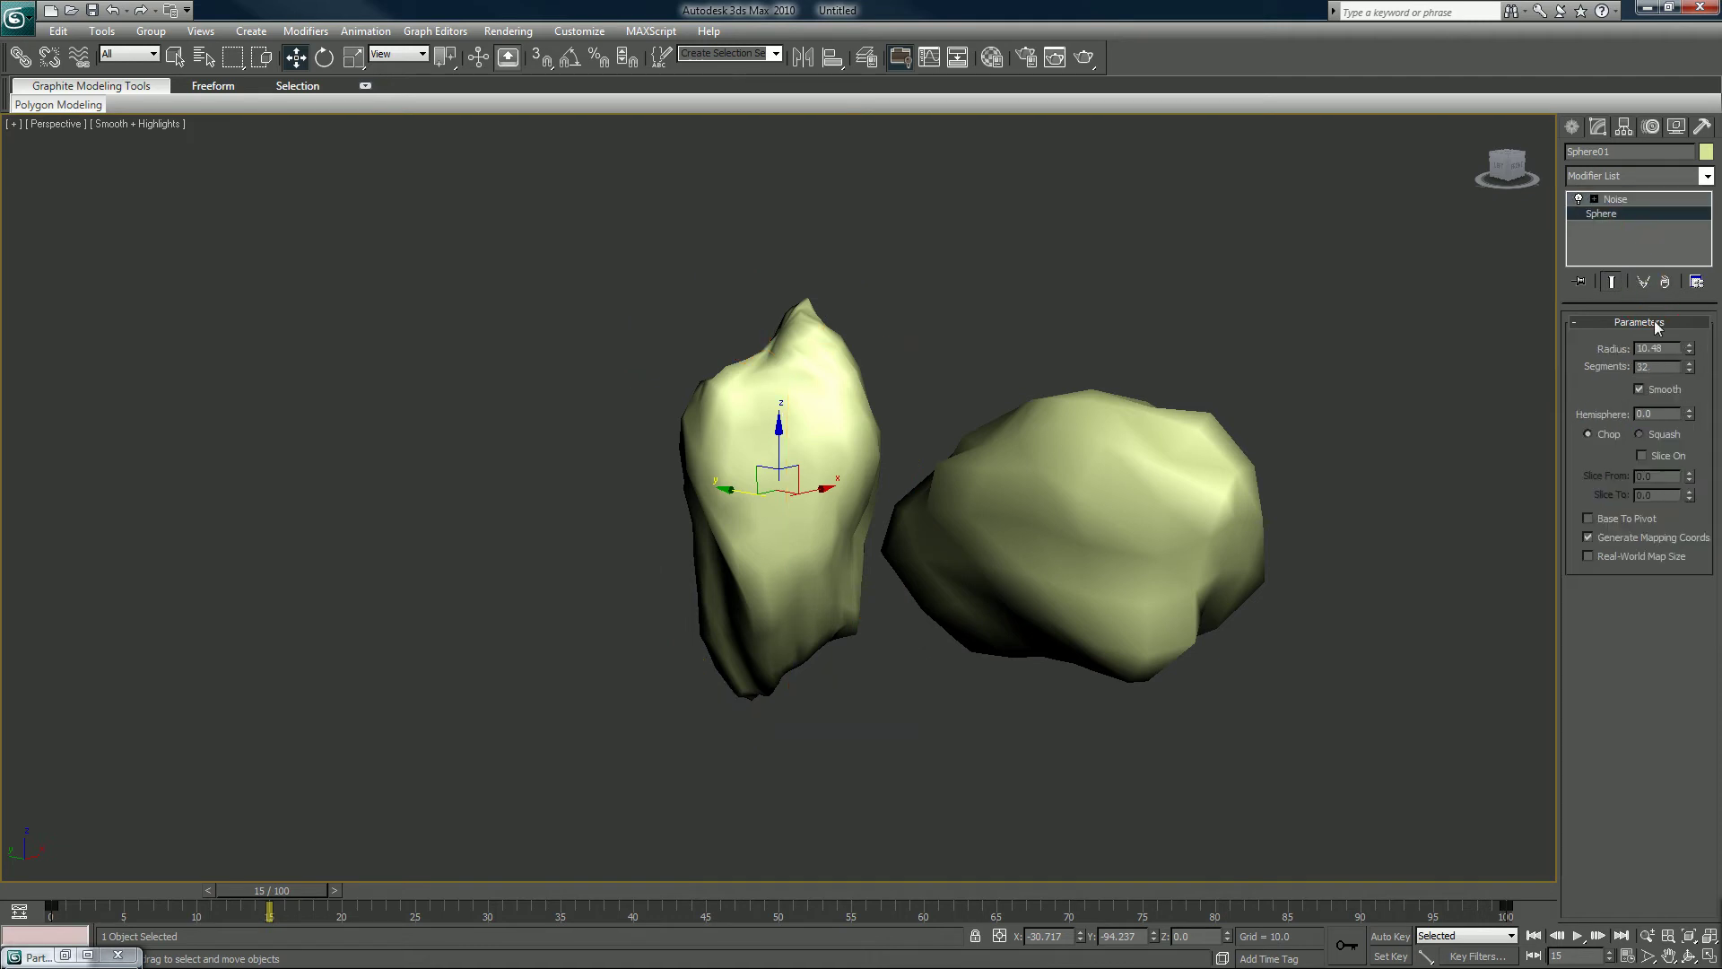
pyautogui.moveTo(1662, 364); pyautogui.dragTo(1583, 365)
pyautogui.write('18')
pyautogui.press('Return')
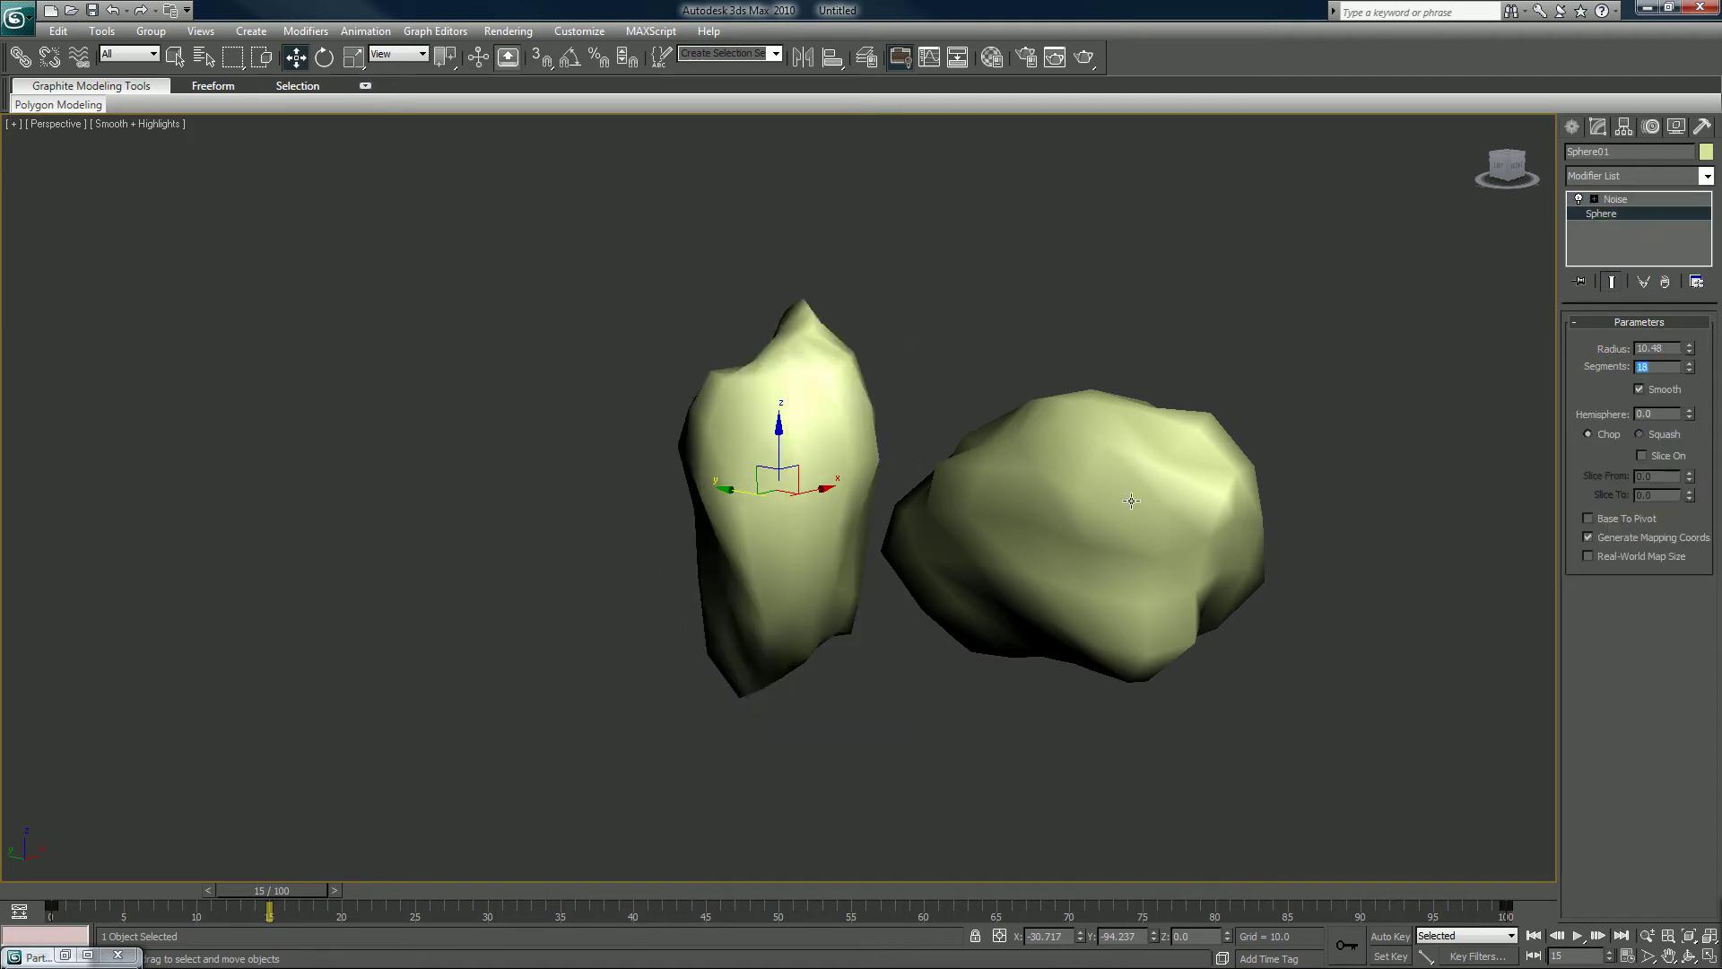
pyautogui.click(1092, 502)
pyautogui.moveTo(1182, 372); pyautogui.dragTo(676, 581)
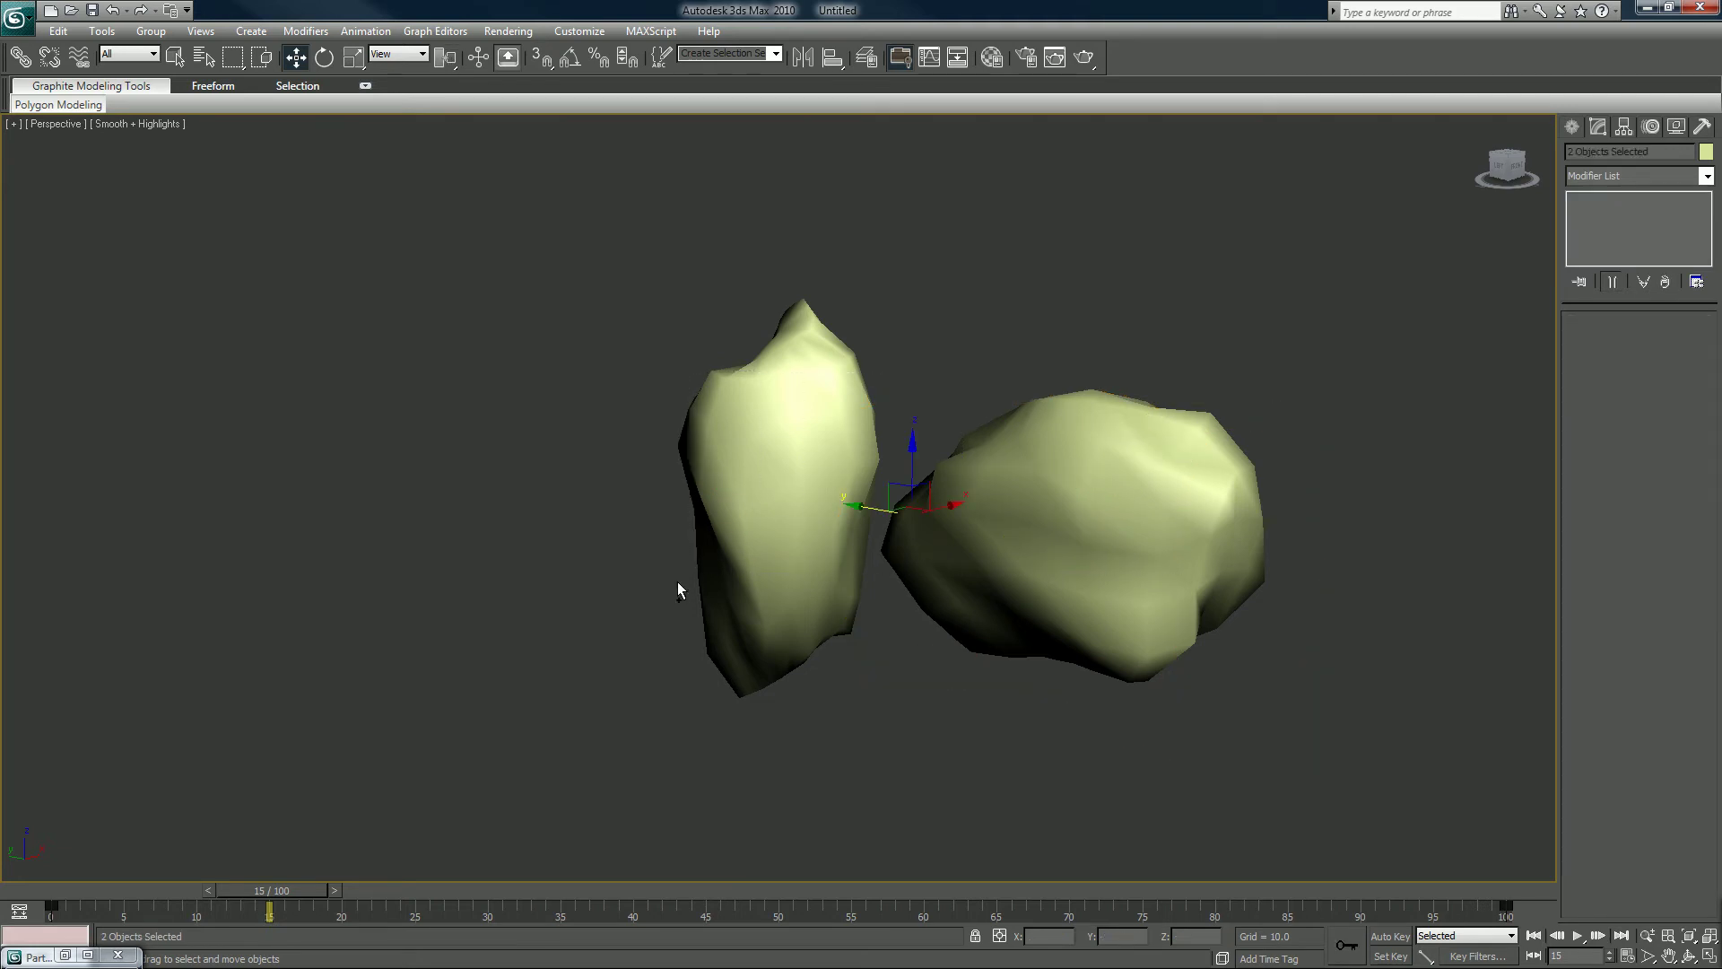
# Clone both selected rocks as copies off to the left, then select Sphere03
pyautogui.moveTo(871, 506)
pyautogui.keyDown('shift'); pyautogui.mouseDown()
pyautogui.moveTo(381, 428)
pyautogui.moveTo(414, 431)
pyautogui.mouseUp(); pyautogui.keyUp('shift')
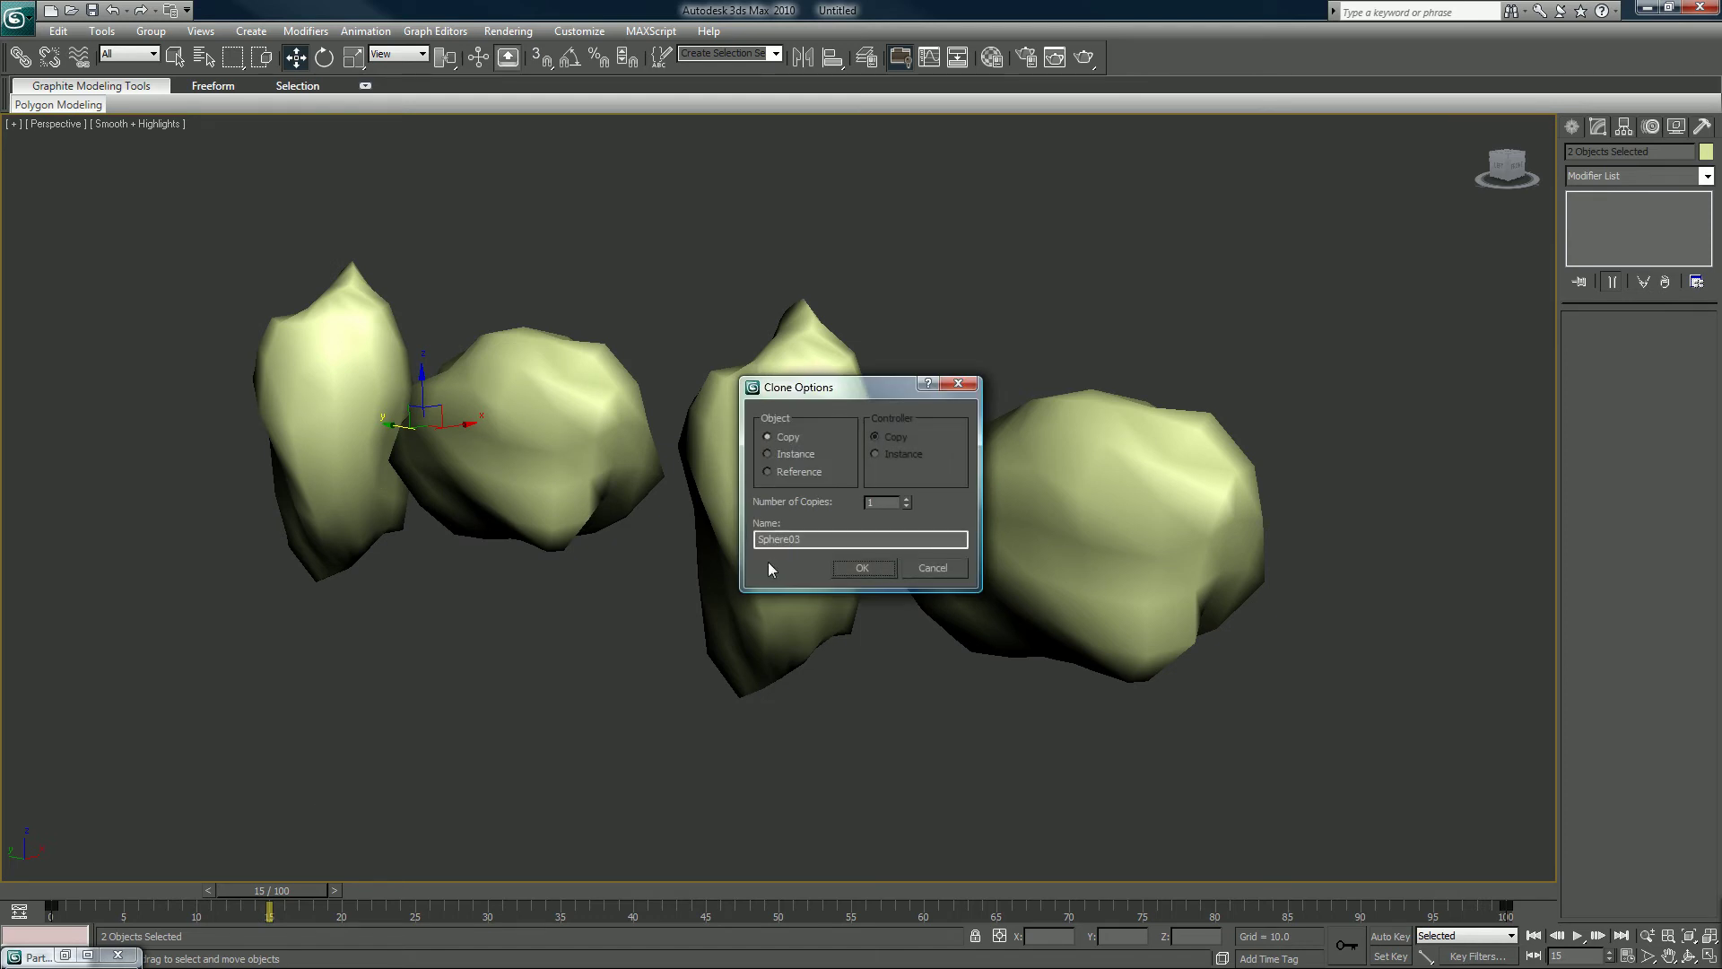
pyautogui.click(847, 567)
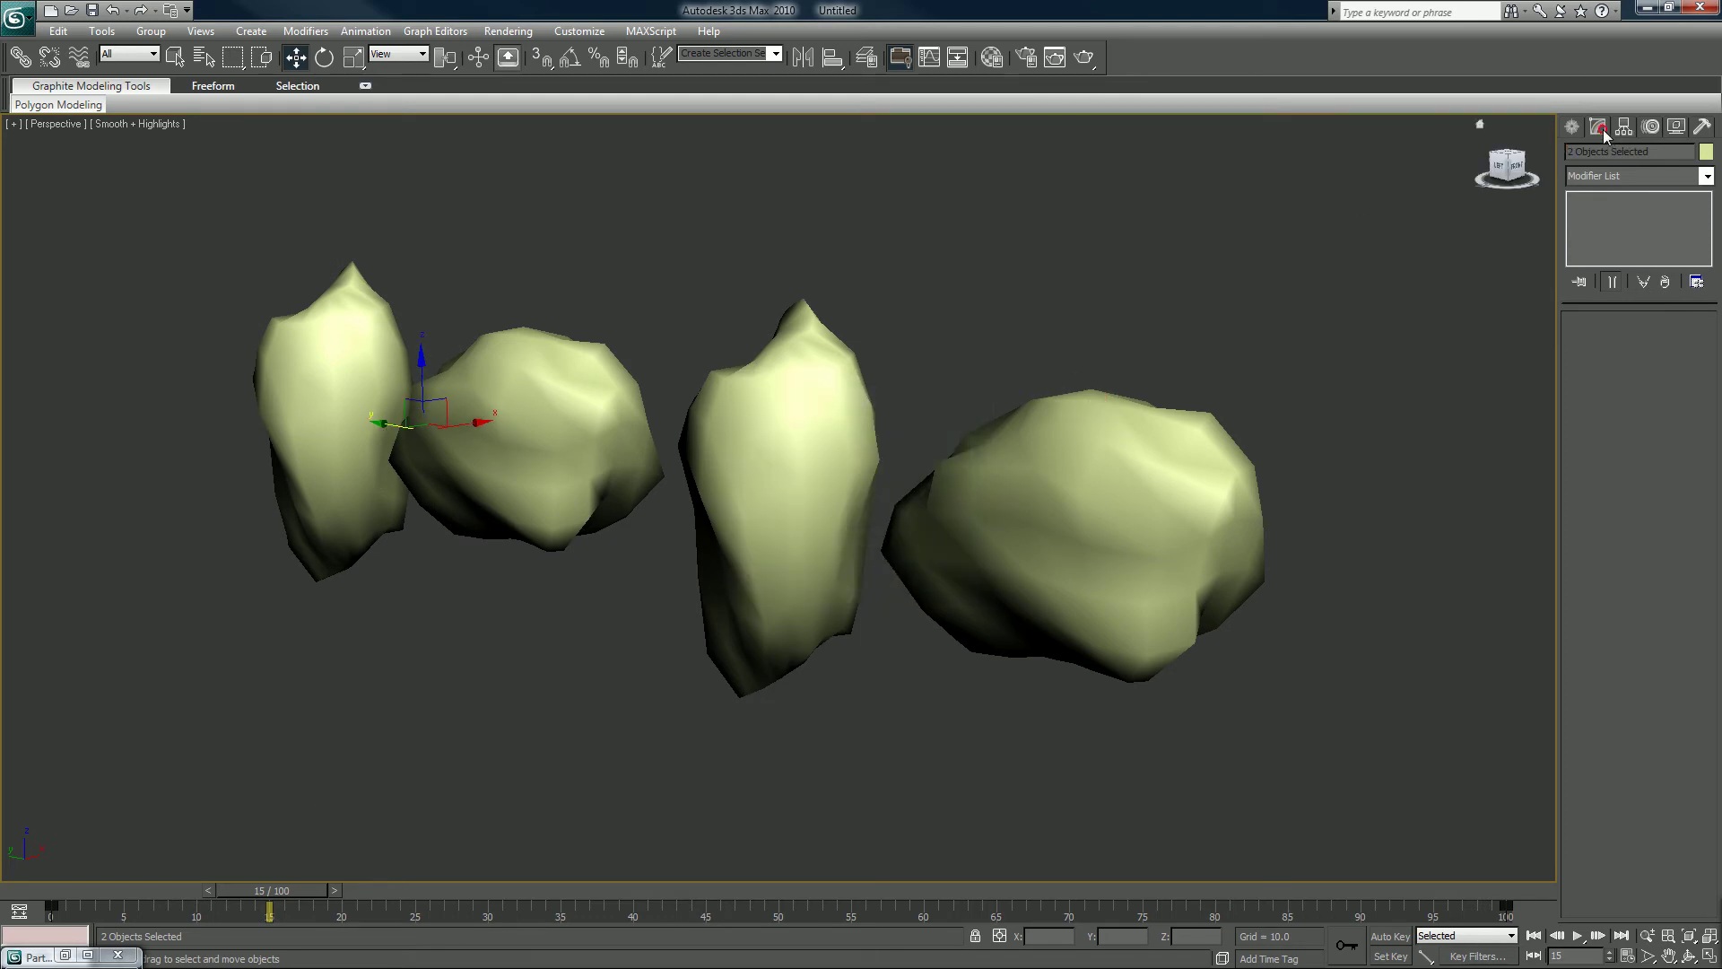
pyautogui.click(530, 448)
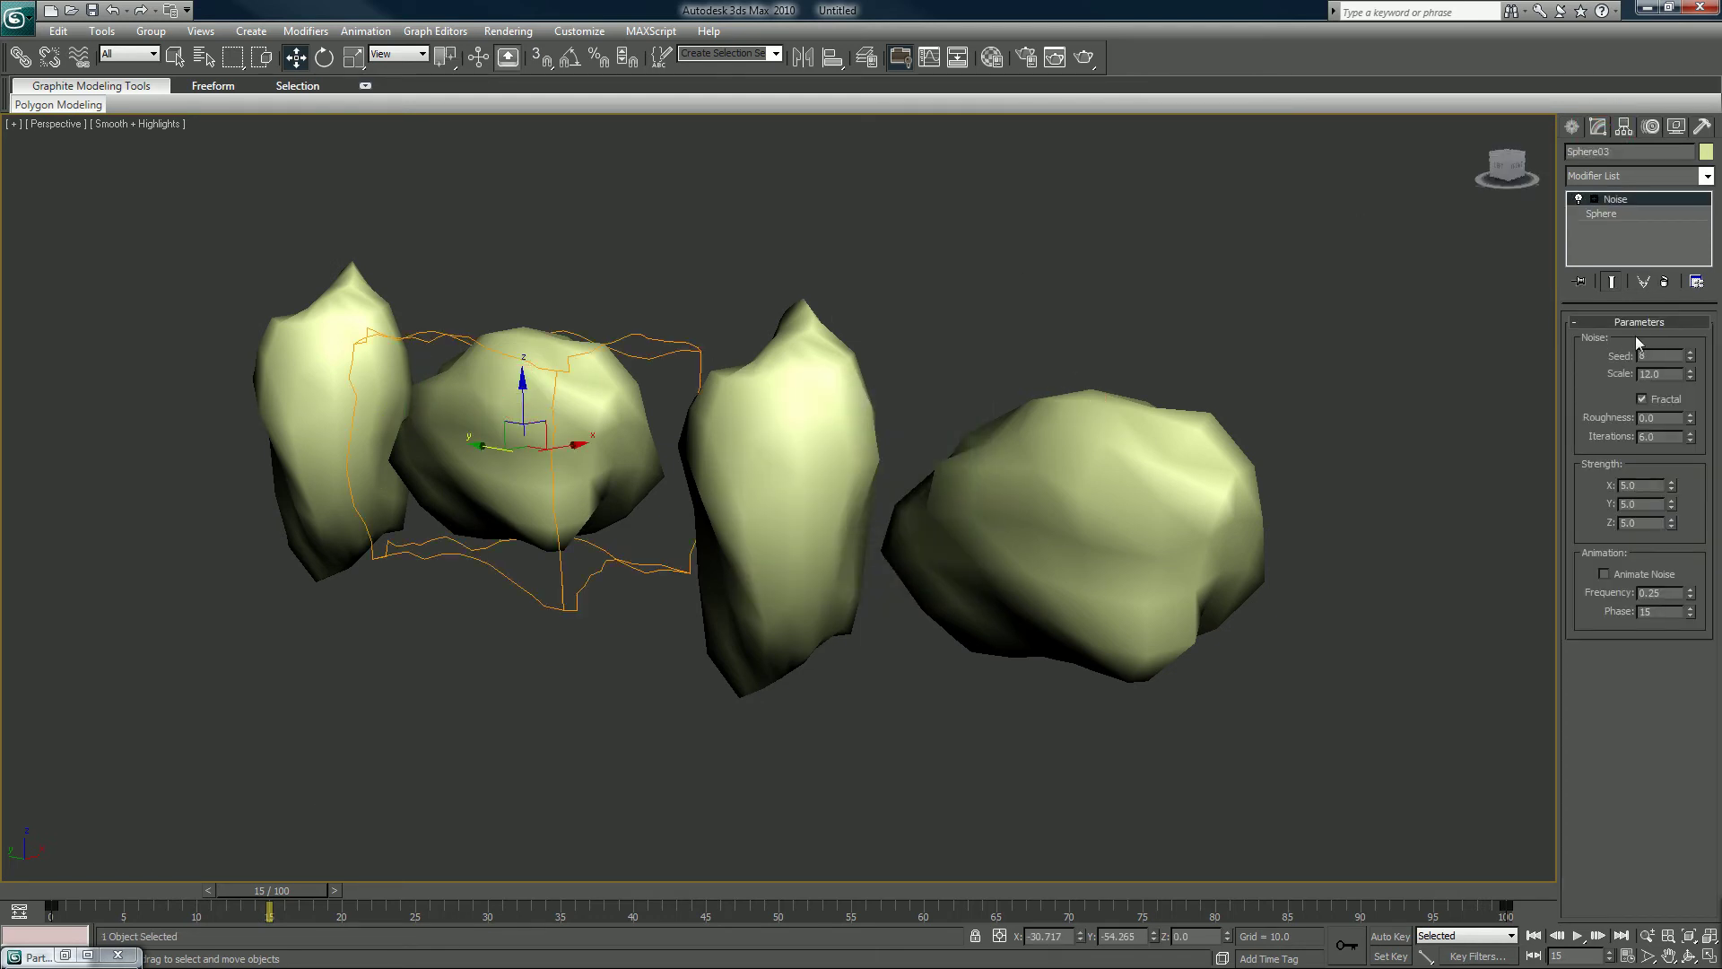
# Raise Sphere03's Noise seed to 16
pyautogui.click(1690, 352)
pyautogui.click(1690, 352)
pyautogui.click(1690, 352)
pyautogui.click(1690, 352)
pyautogui.click(1690, 352)
pyautogui.click(1690, 353)
pyautogui.click(1690, 352)
pyautogui.click(1690, 353)
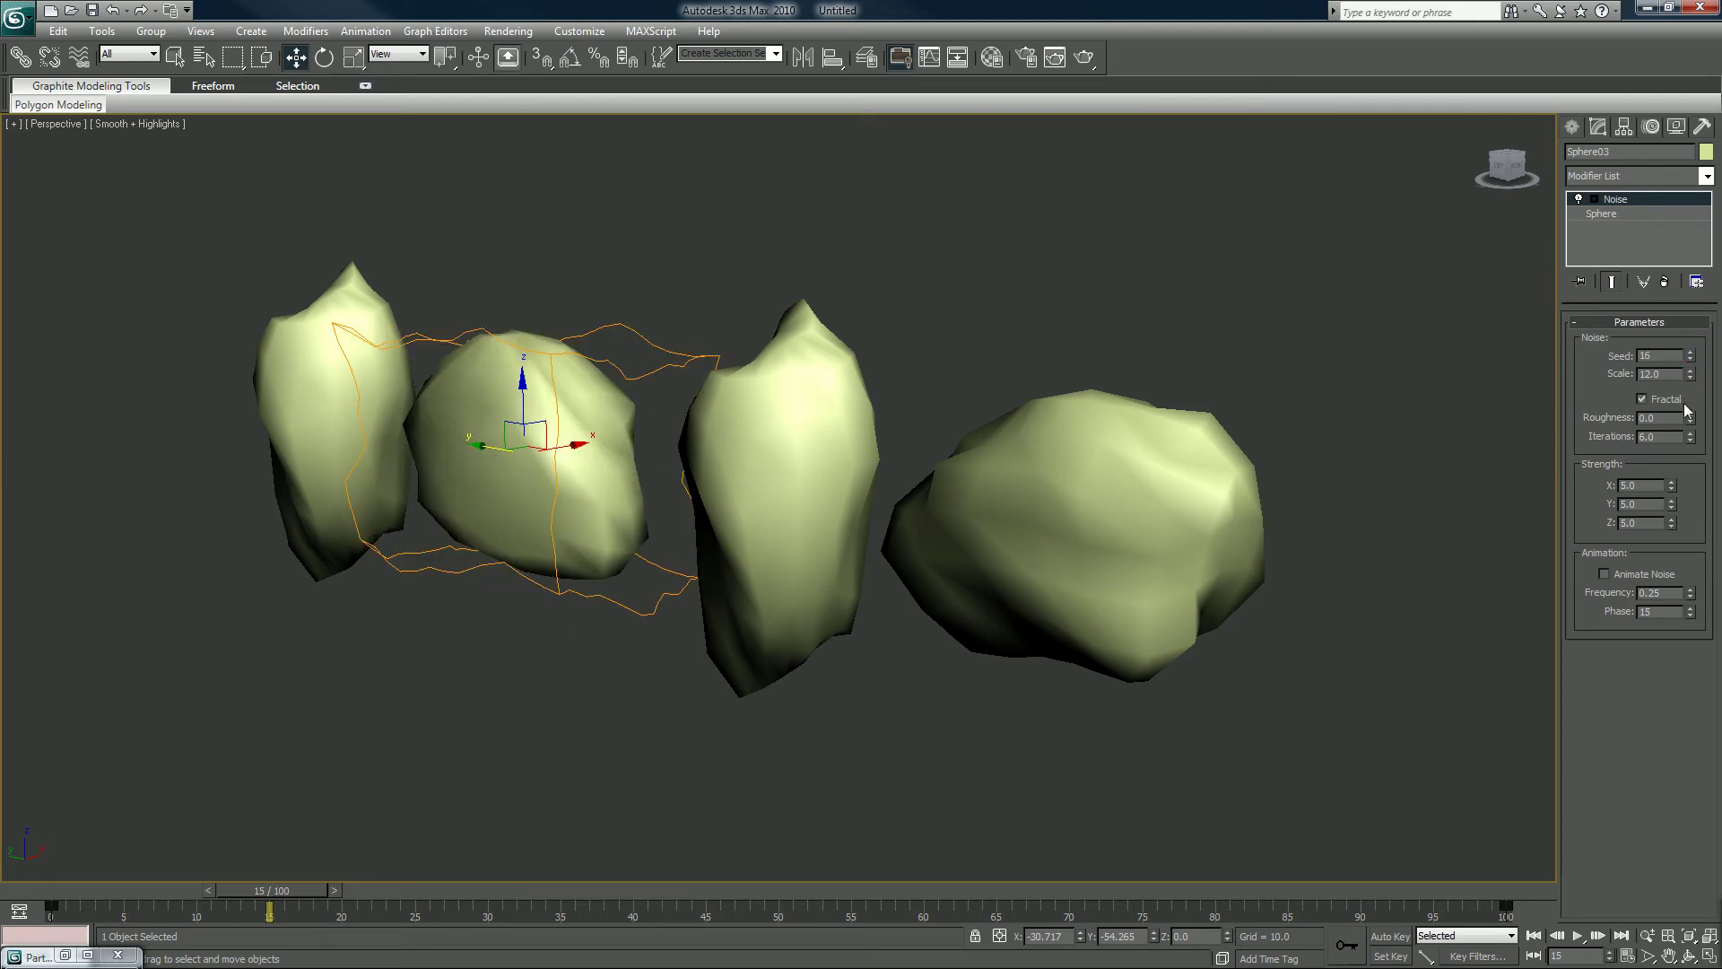
# Set Noise Strength X, Y and Z to 7 and Scale to 10
pyautogui.doubleClick(1658, 484)
pyautogui.write('7')
pyautogui.press('Tab')
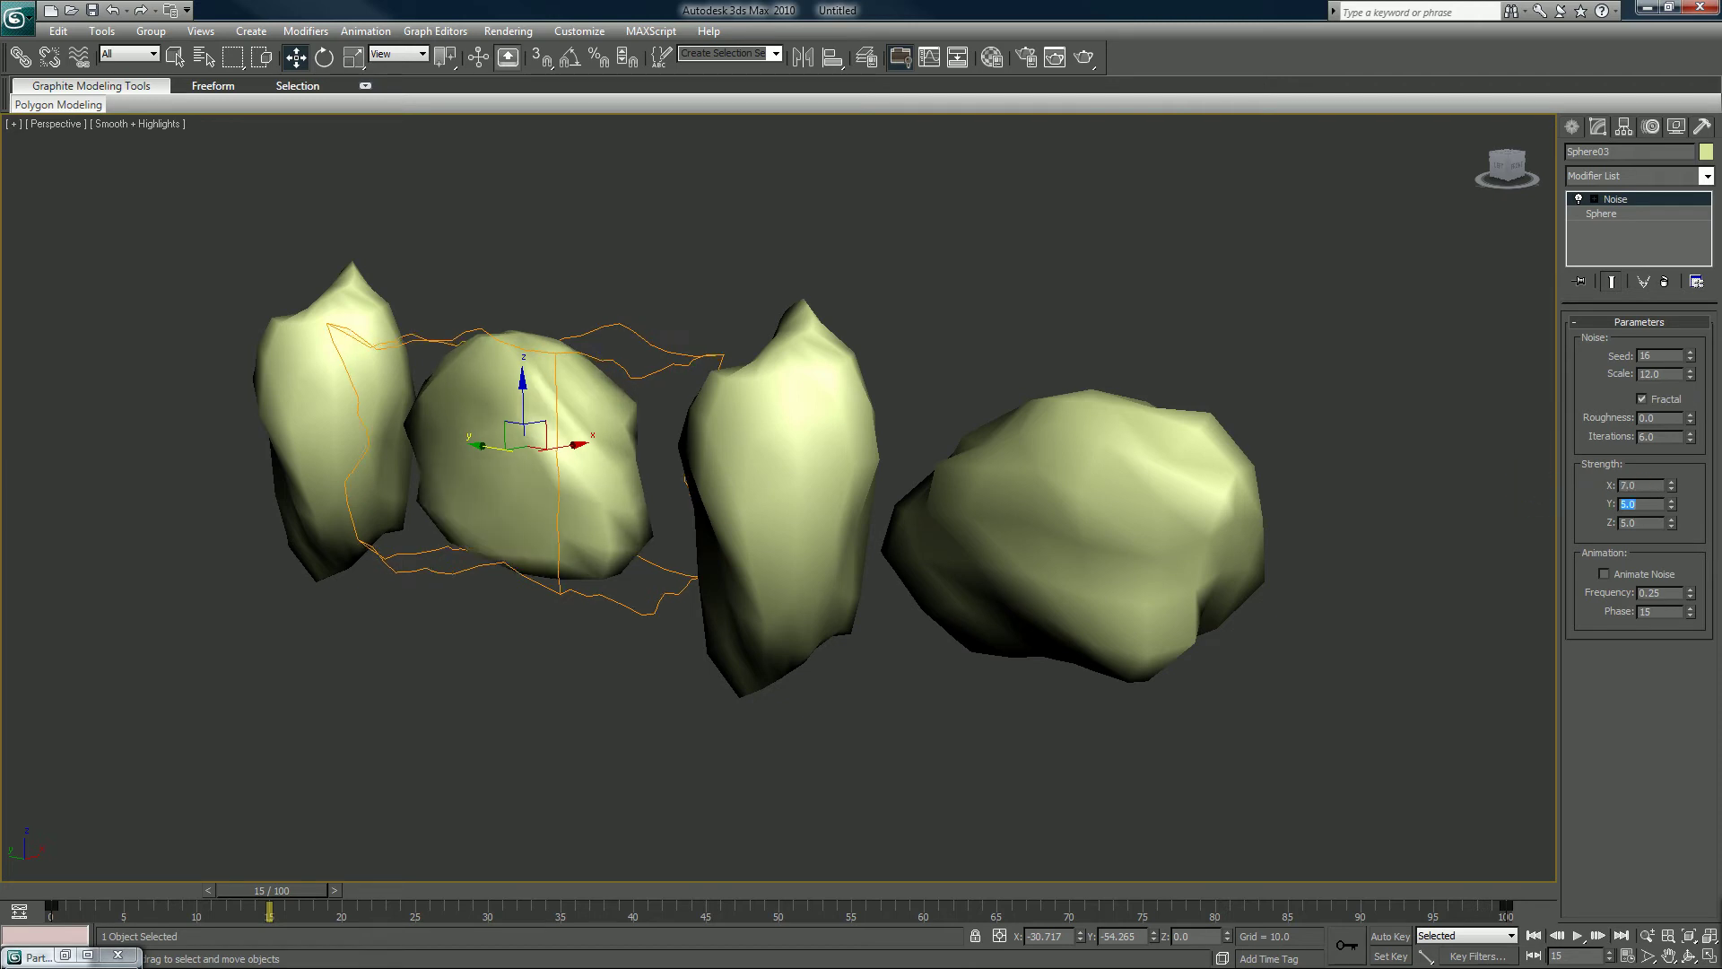
pyautogui.write('7')
pyautogui.press('Tab')
pyautogui.write('7')
pyautogui.press('Tab')
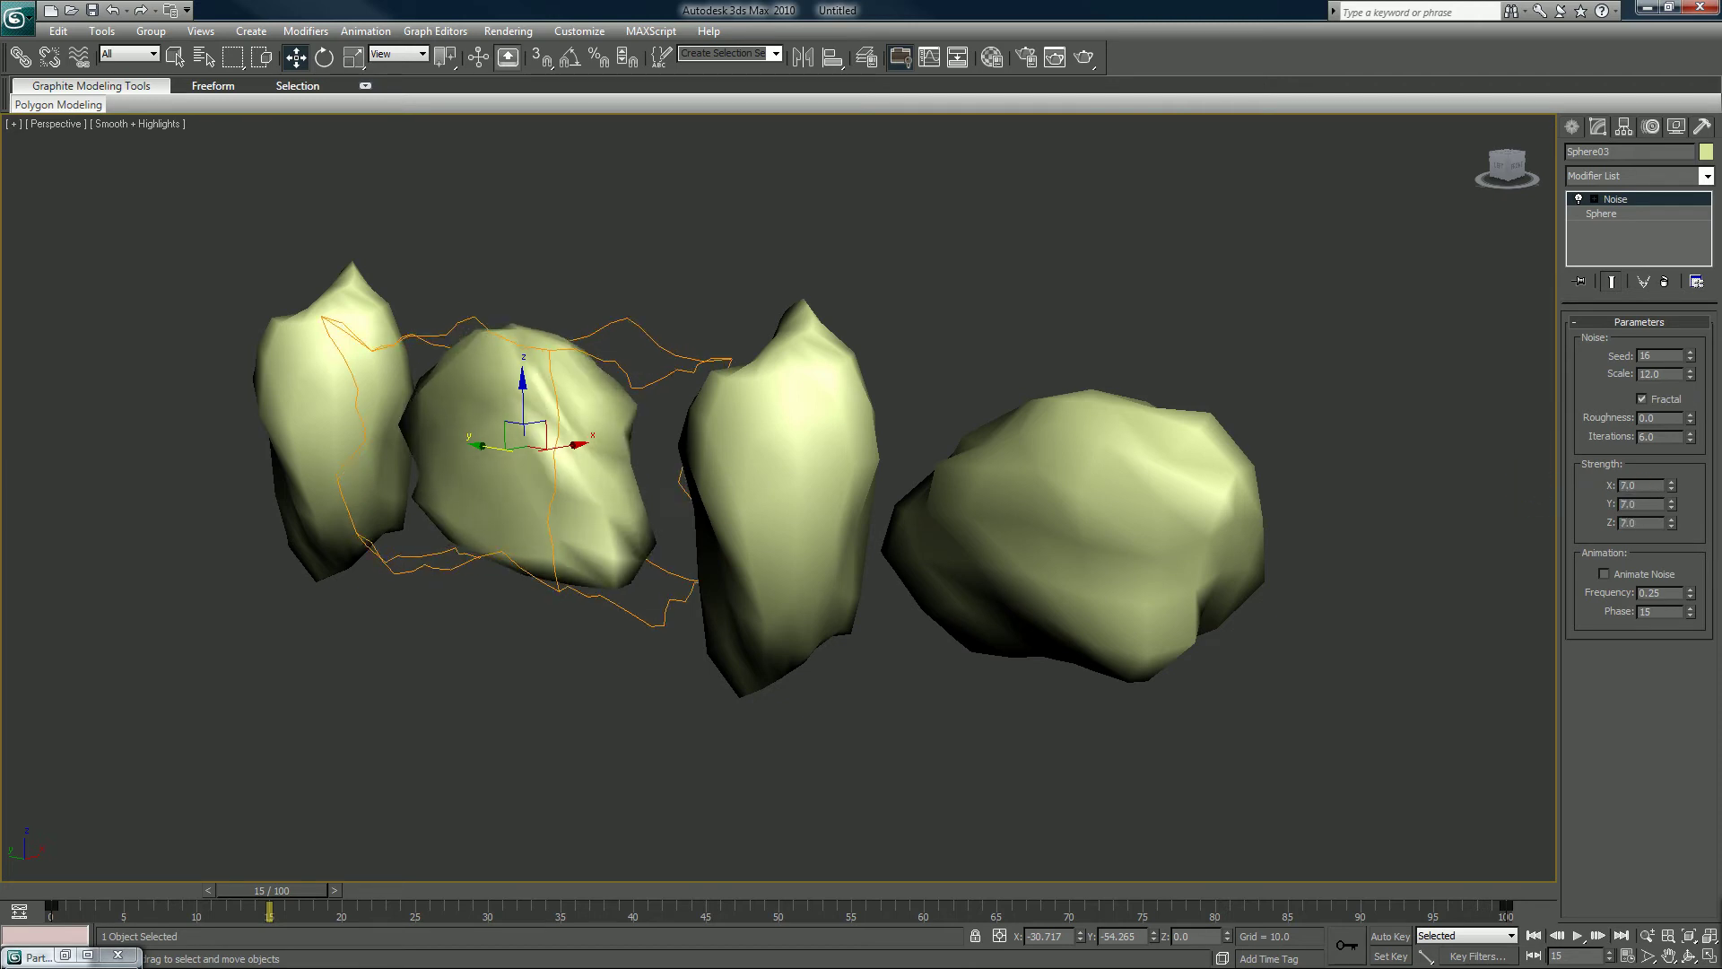
pyautogui.moveTo(1665, 376); pyautogui.dragTo(1551, 380)
pyautogui.write('10')
pyautogui.press('Return')
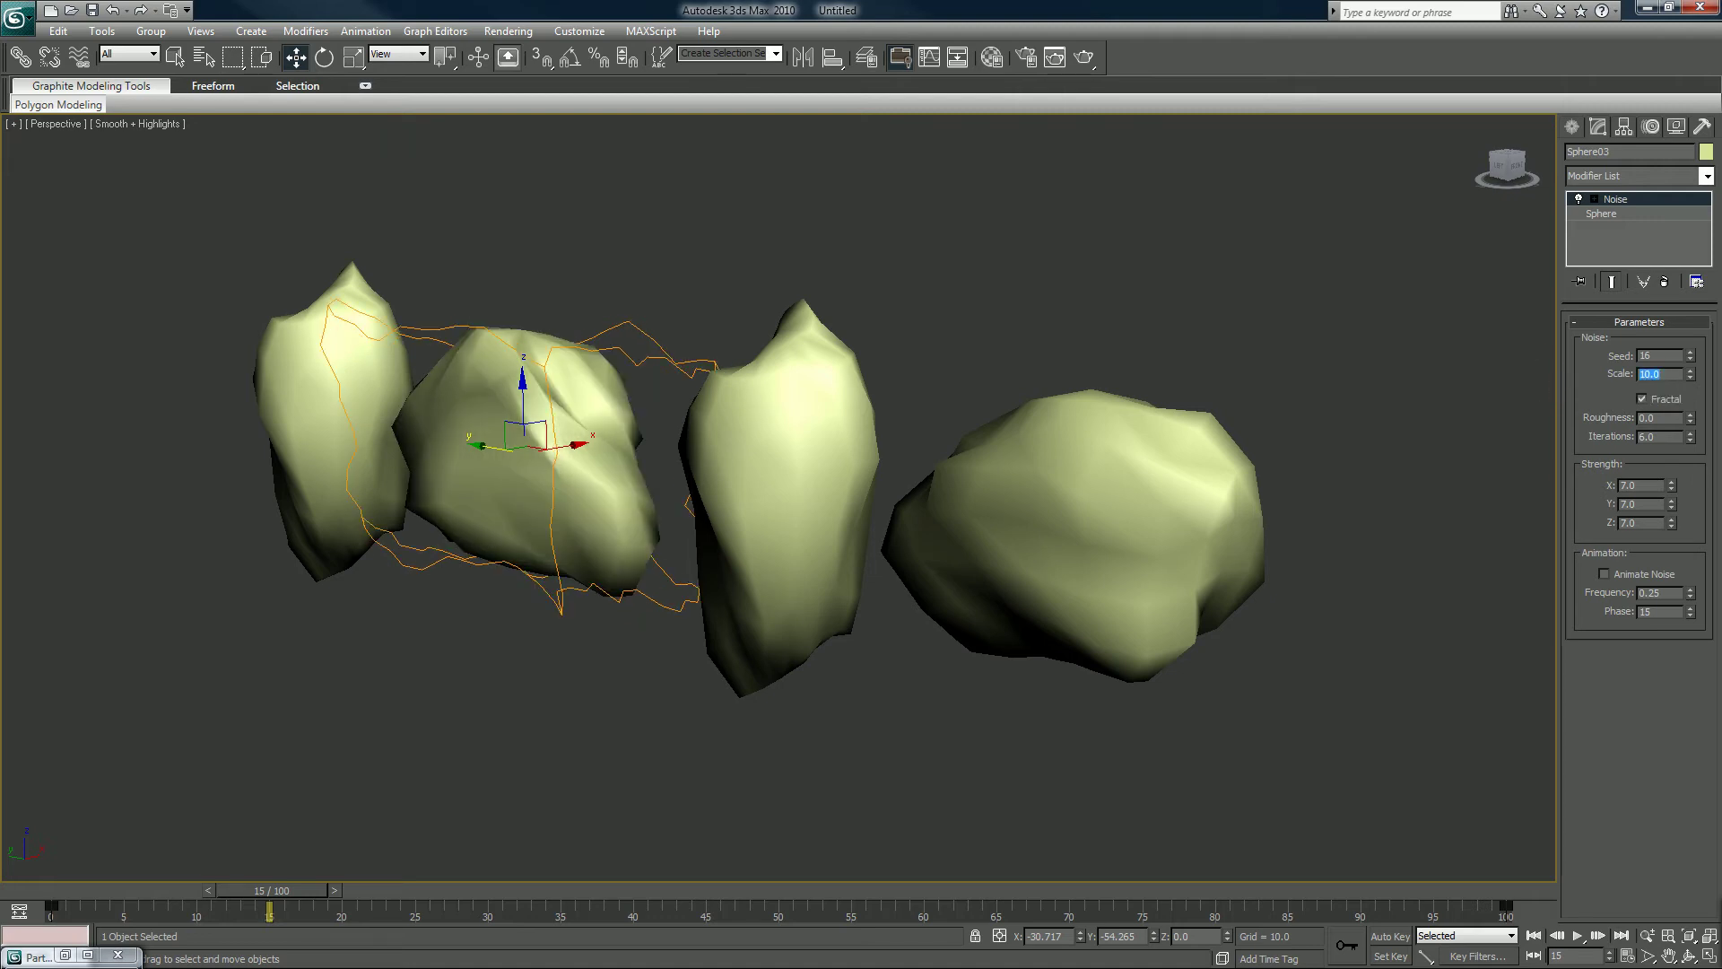
# Increase Noise Strength to 10 on every axis and Scale to 11.5
pyautogui.moveTo(1643, 489); pyautogui.dragTo(1568, 487)
pyautogui.write('10')
pyautogui.press('Tab')
pyautogui.write('10')
pyautogui.press('Tab')
pyautogui.write('10')
pyautogui.press('Return')
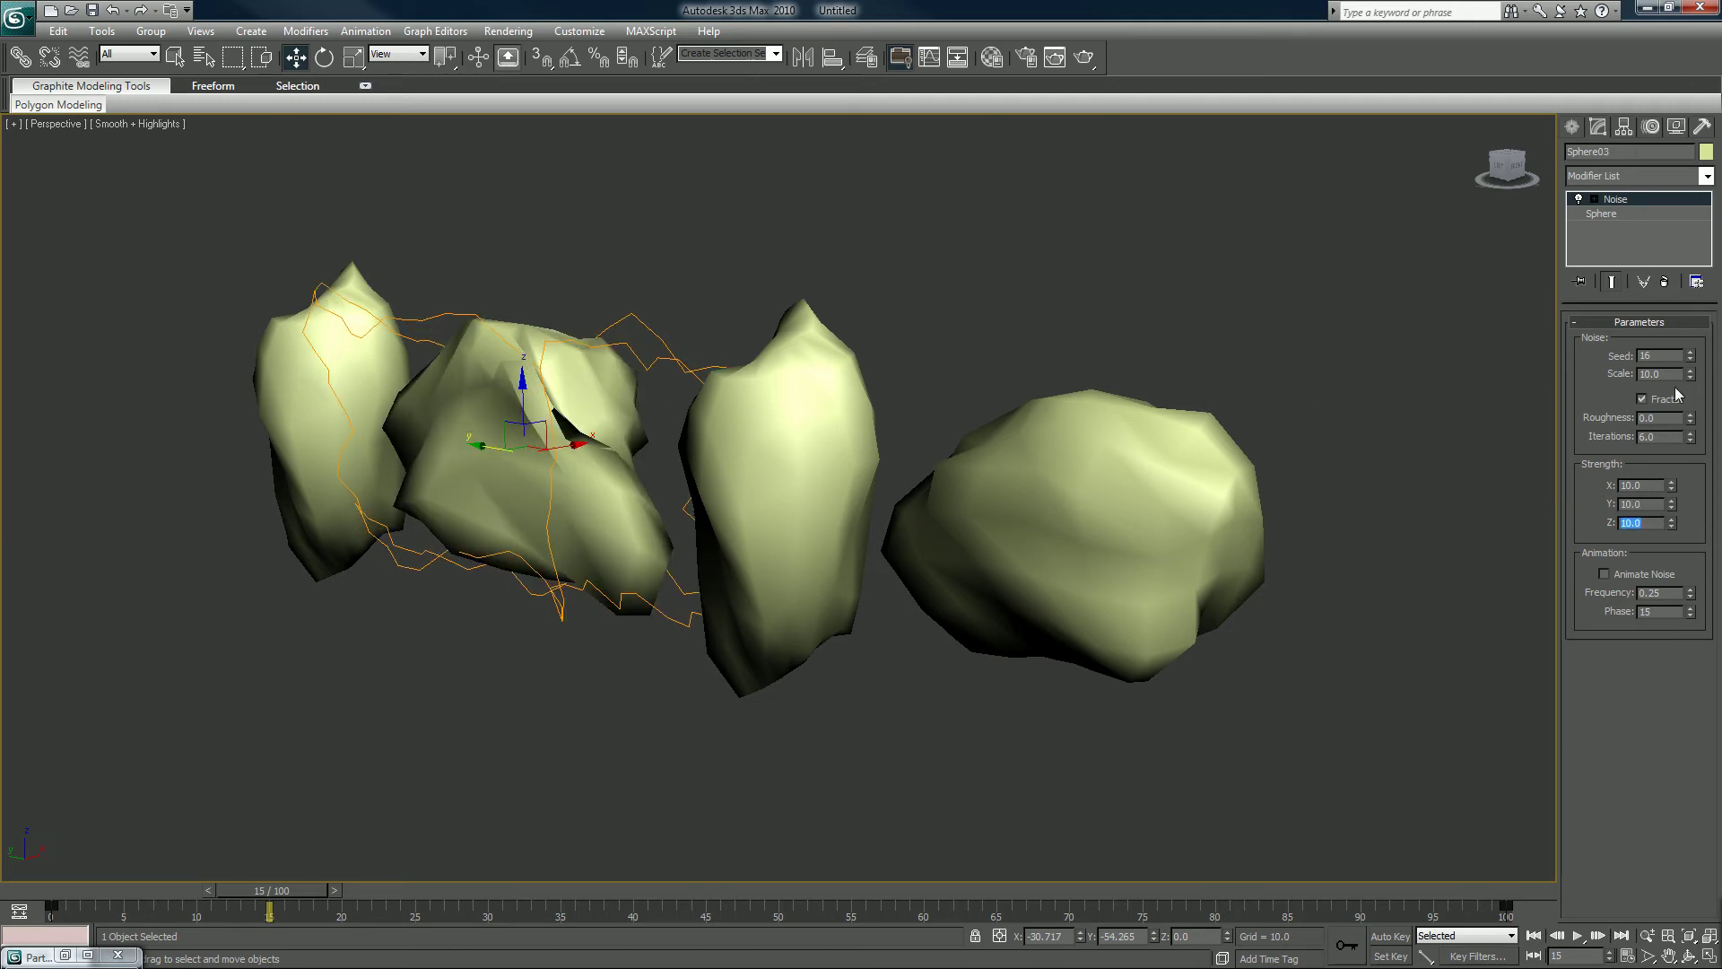
pyautogui.moveTo(1692, 384); pyautogui.dragTo(1691, 362)
pyautogui.keyDown('alt'); pyautogui.moveTo(595, 546); pyautogui.dragTo(803, 496, button='middle'); pyautogui.keyUp('alt')
# Select the leftmost rock, Sphere04, and set its Noise seed to 22
pyautogui.click(462, 482)
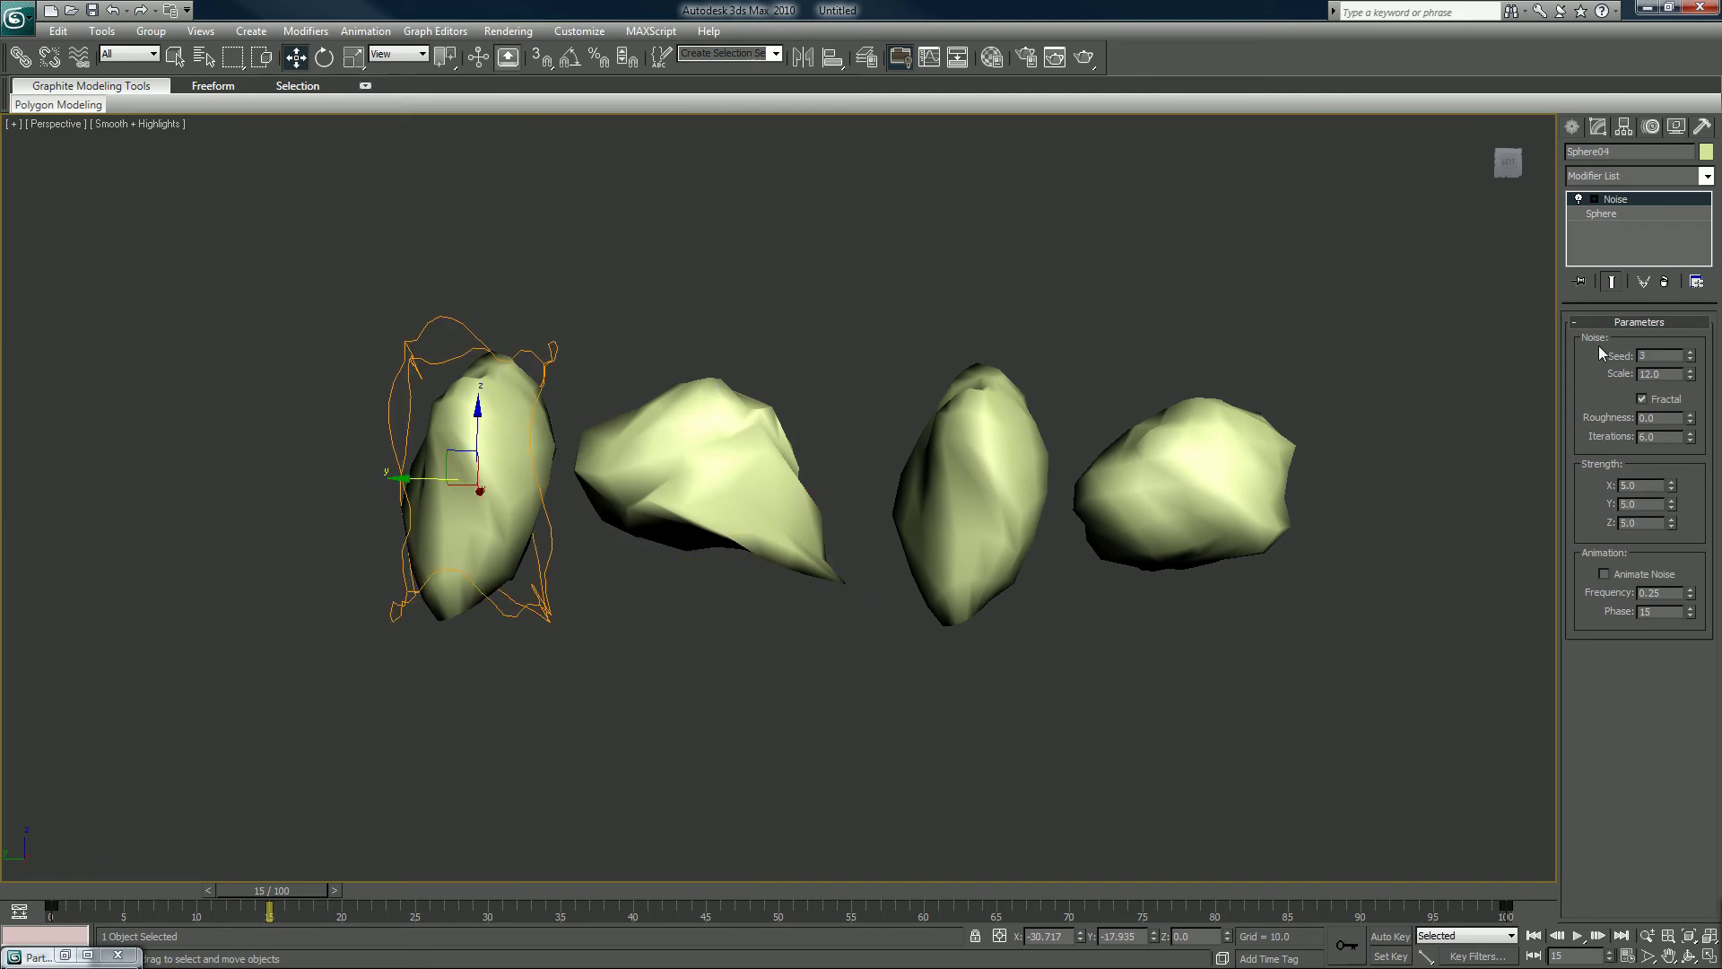
pyautogui.moveTo(1650, 355); pyautogui.dragTo(1606, 355)
pyautogui.write('20')
pyautogui.press('Return')
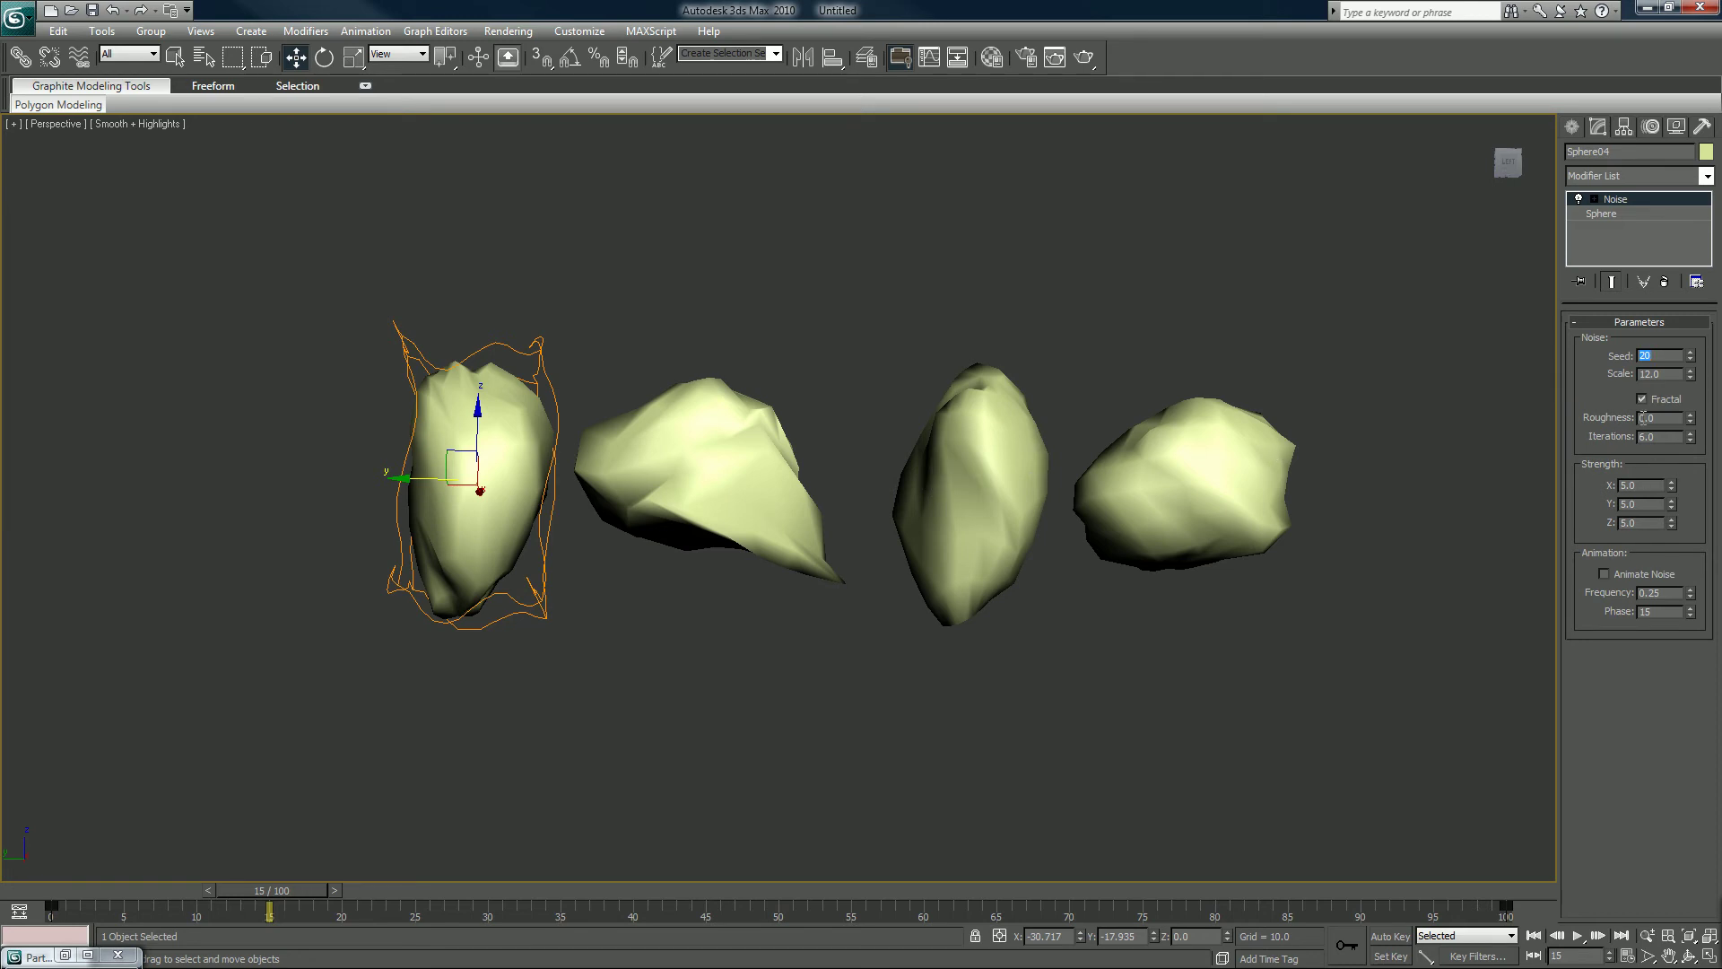
pyautogui.doubleClick(1690, 351)
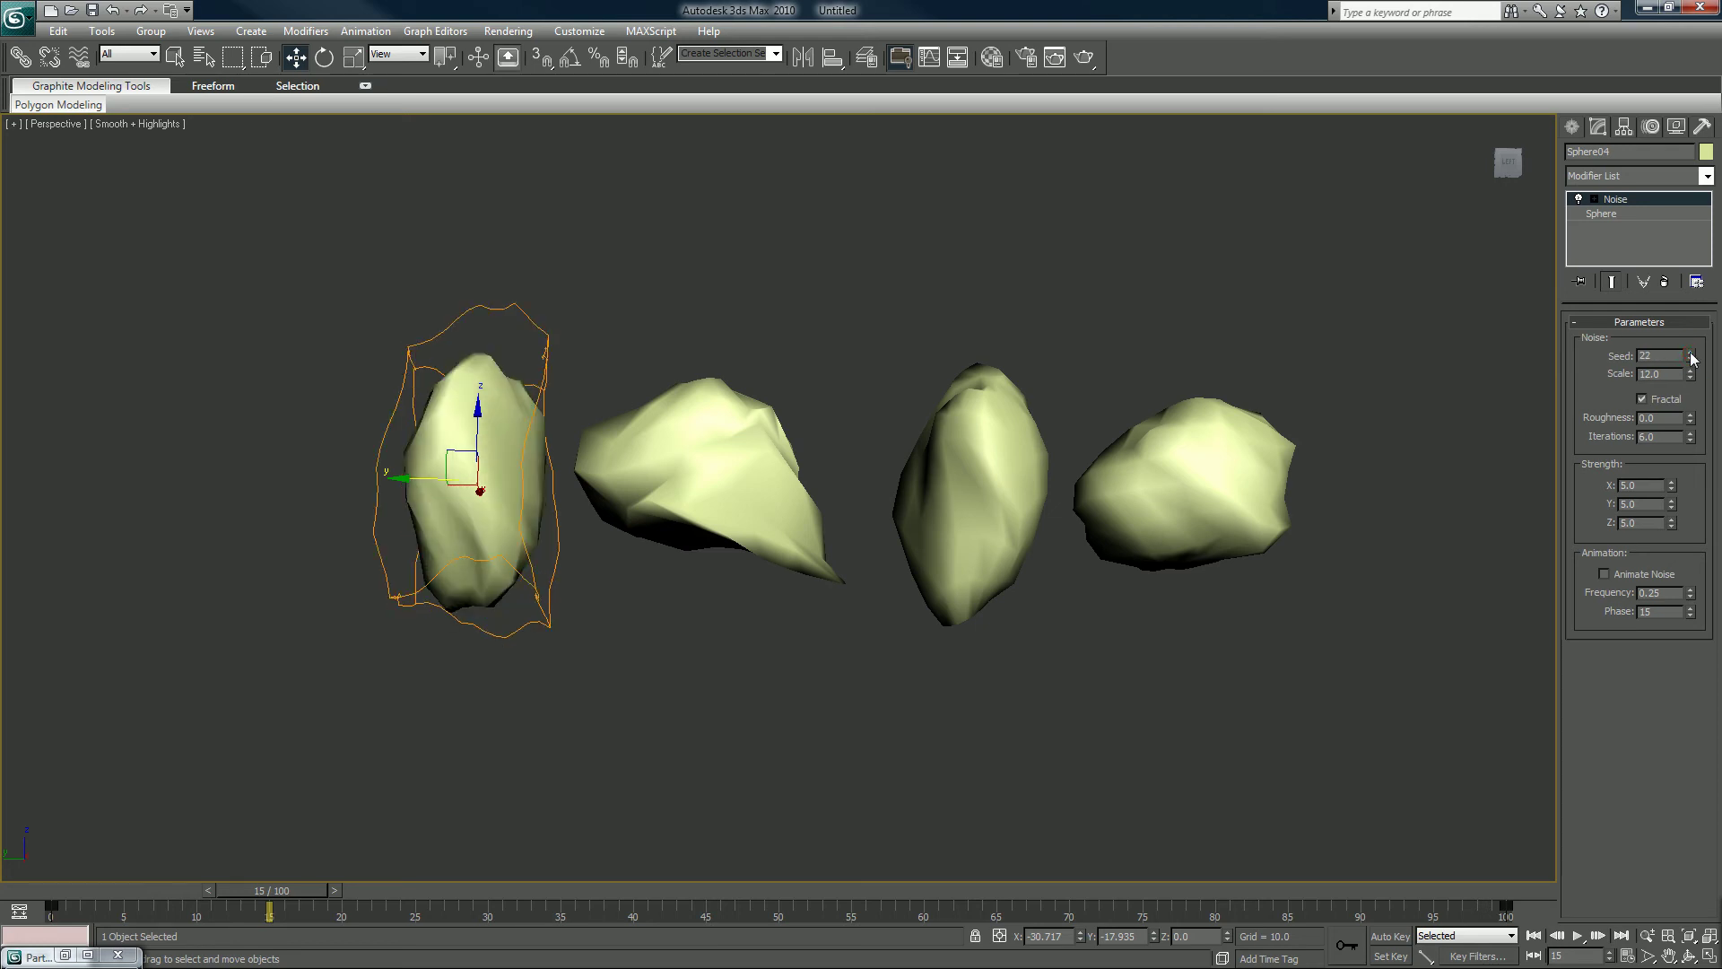
# Scale Sphere04 into a taller, narrower upright stone
pyautogui.keyDown('alt'); pyautogui.moveTo(665, 562); pyautogui.dragTo(897, 576, button='middle'); pyautogui.keyUp('alt')
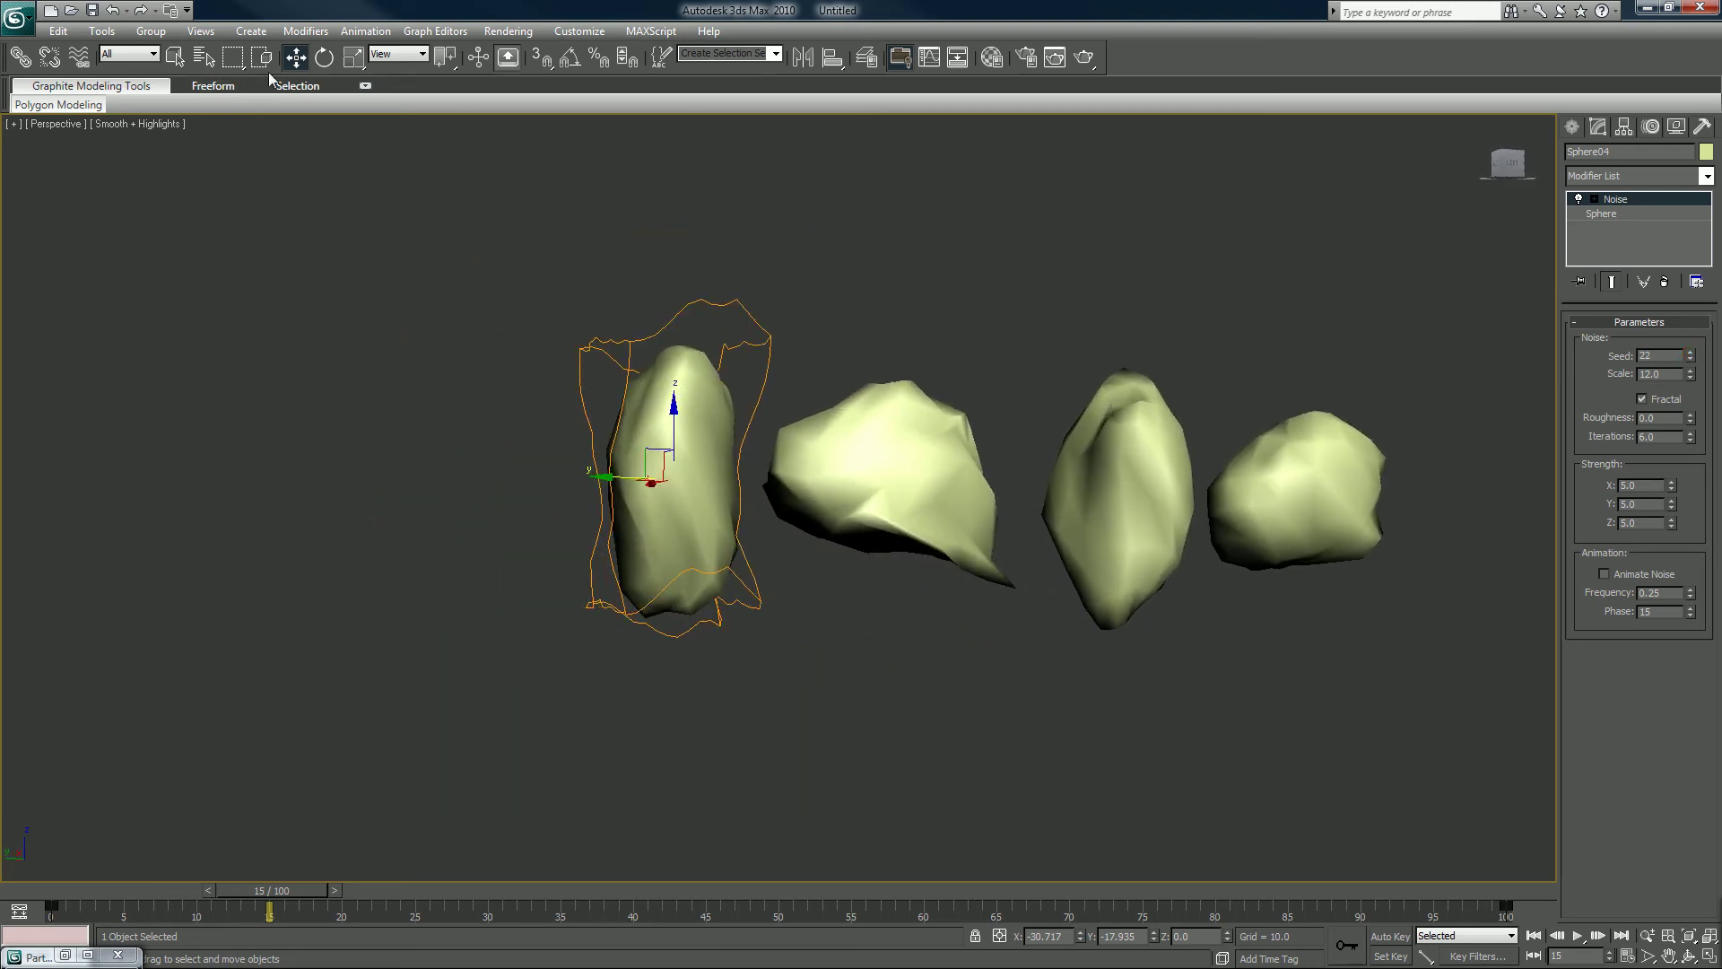
pyautogui.click(354, 57)
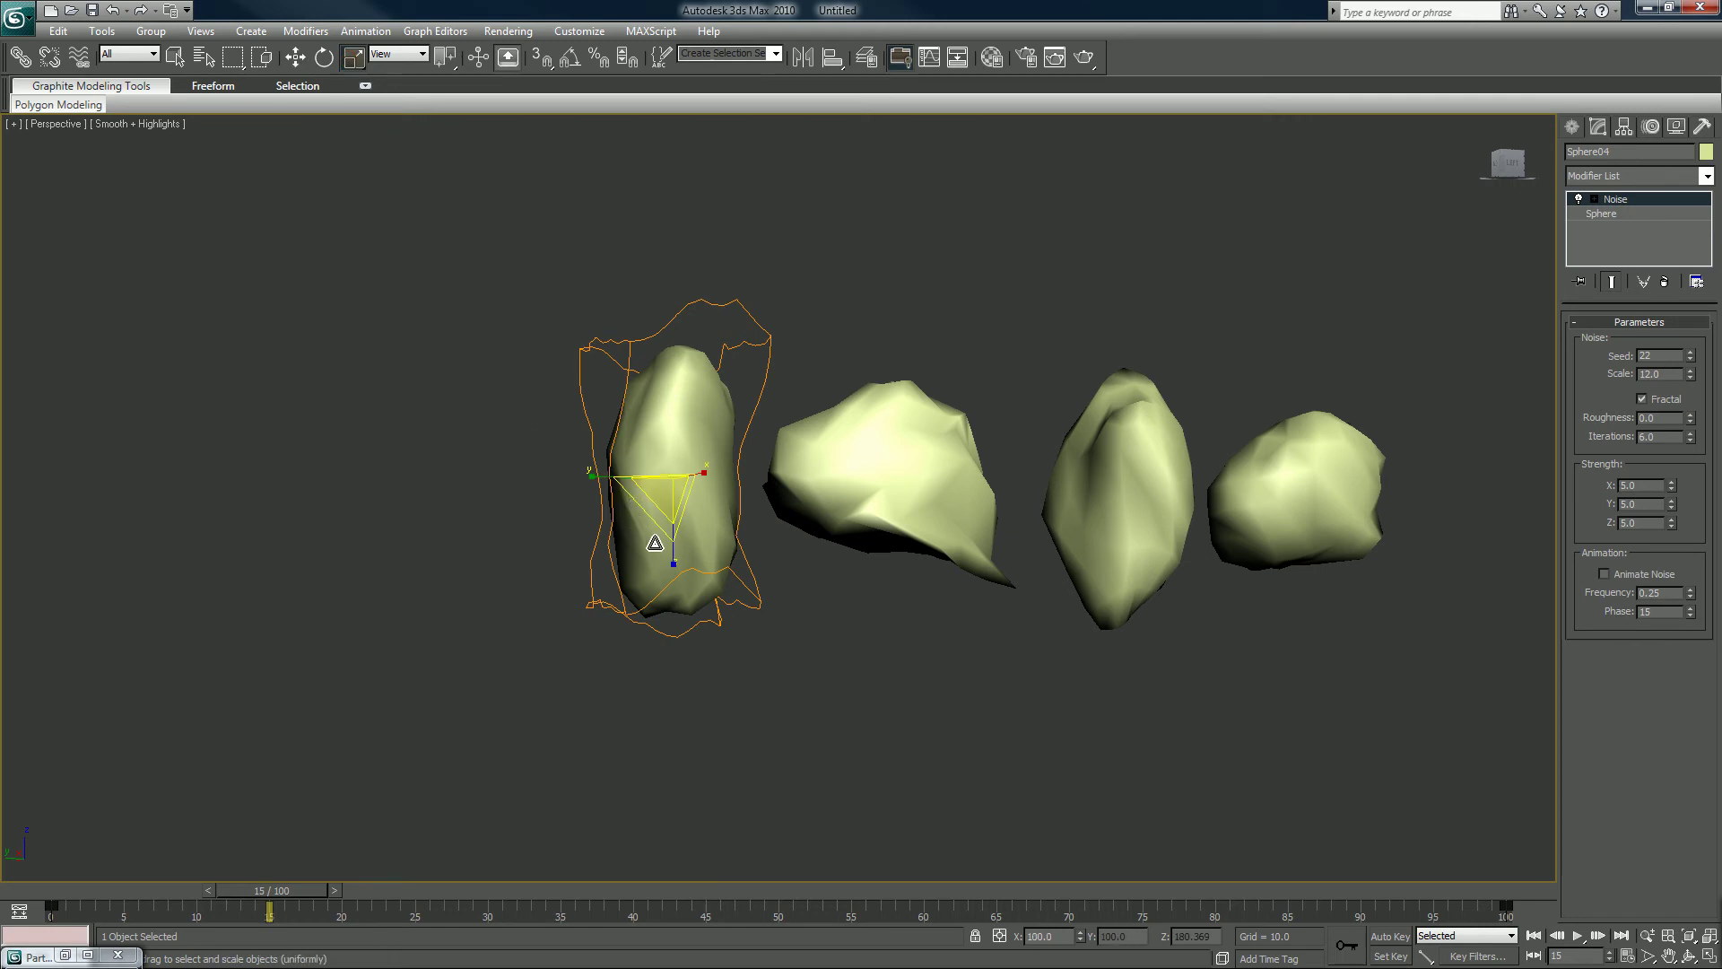
pyautogui.moveTo(673, 563); pyautogui.dragTo(673, 590)
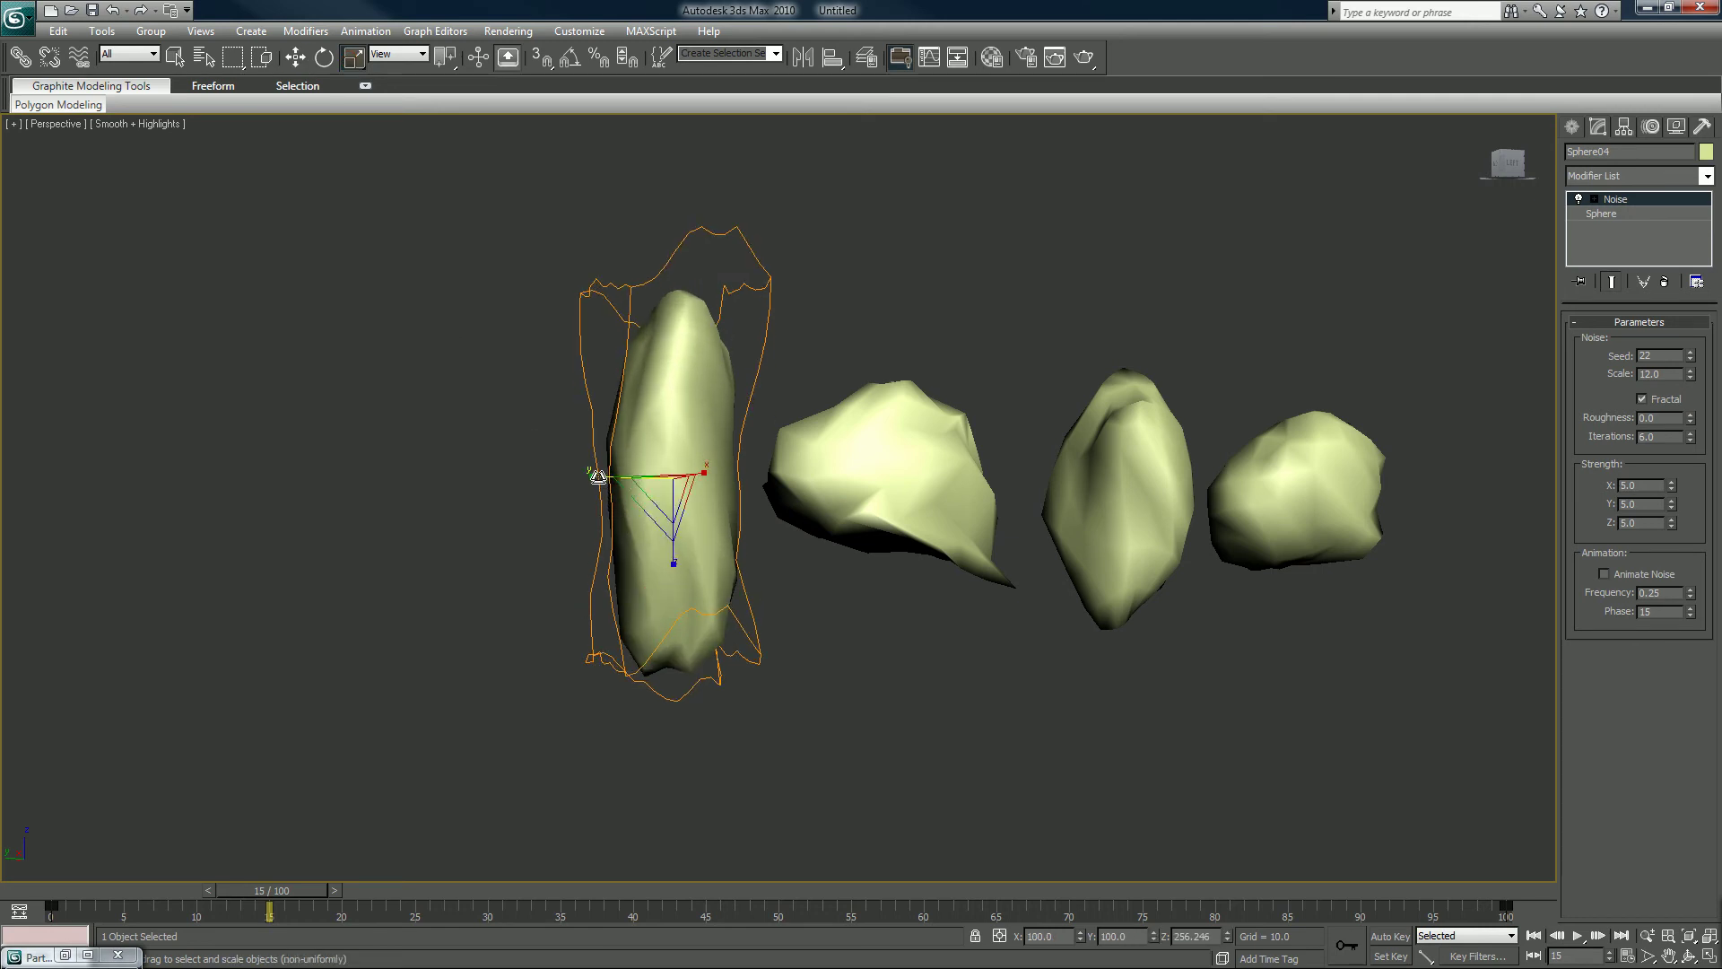
pyautogui.moveTo(600, 476); pyautogui.dragTo(569, 476)
pyautogui.keyDown('alt'); pyautogui.moveTo(643, 486); pyautogui.dragTo(780, 471, button='middle'); pyautogui.keyUp('alt')
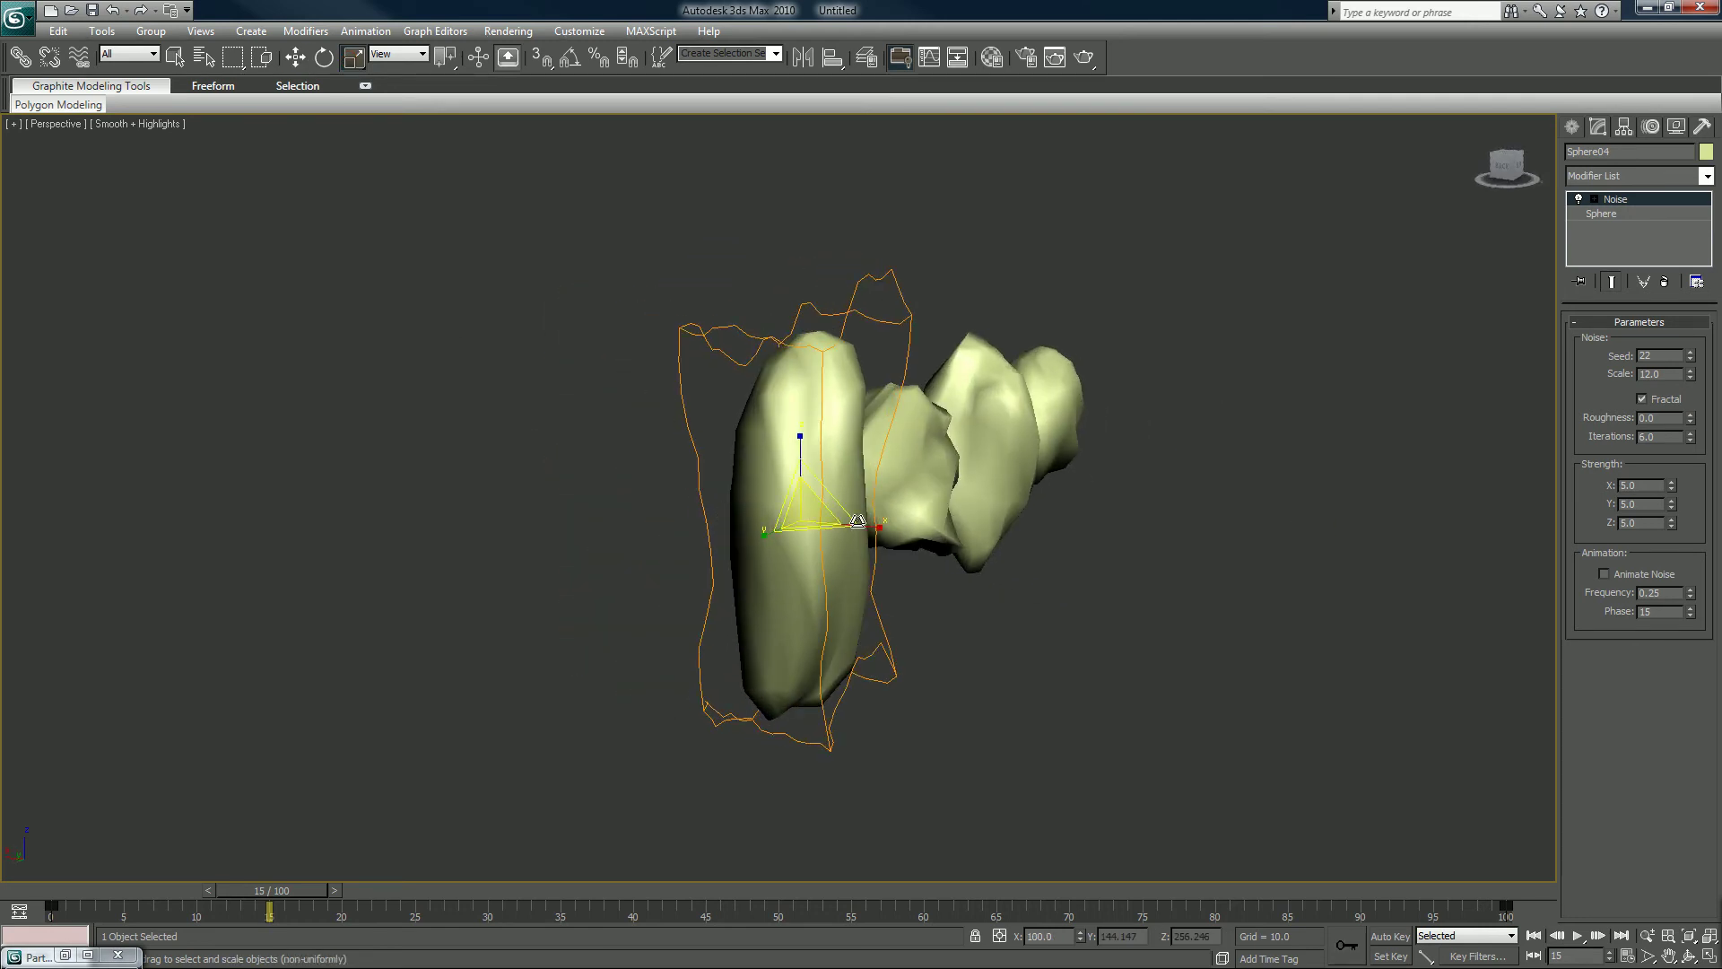
pyautogui.moveTo(861, 528); pyautogui.dragTo(842, 523)
pyautogui.keyDown('alt'); pyautogui.moveTo(824, 524); pyautogui.dragTo(606, 364, button='middle'); pyautogui.keyUp('alt')
# Nudge Sphere04 sideways into place beside the other rocks
pyautogui.click(263, 60)
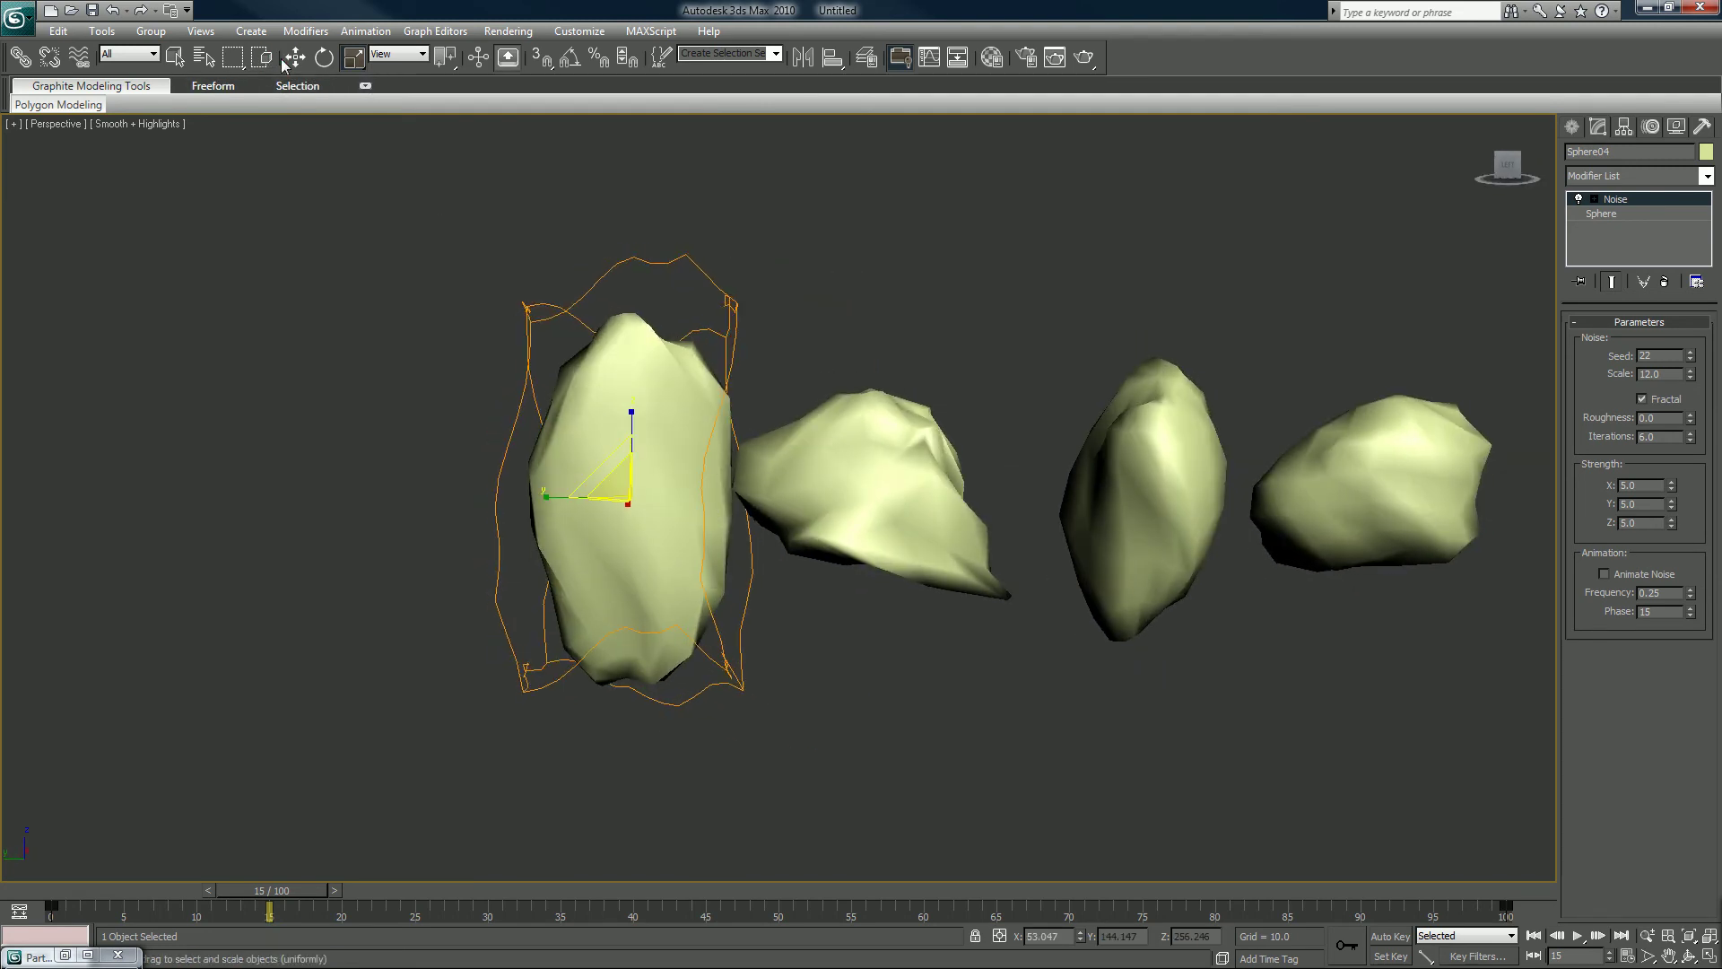
pyautogui.click(296, 58)
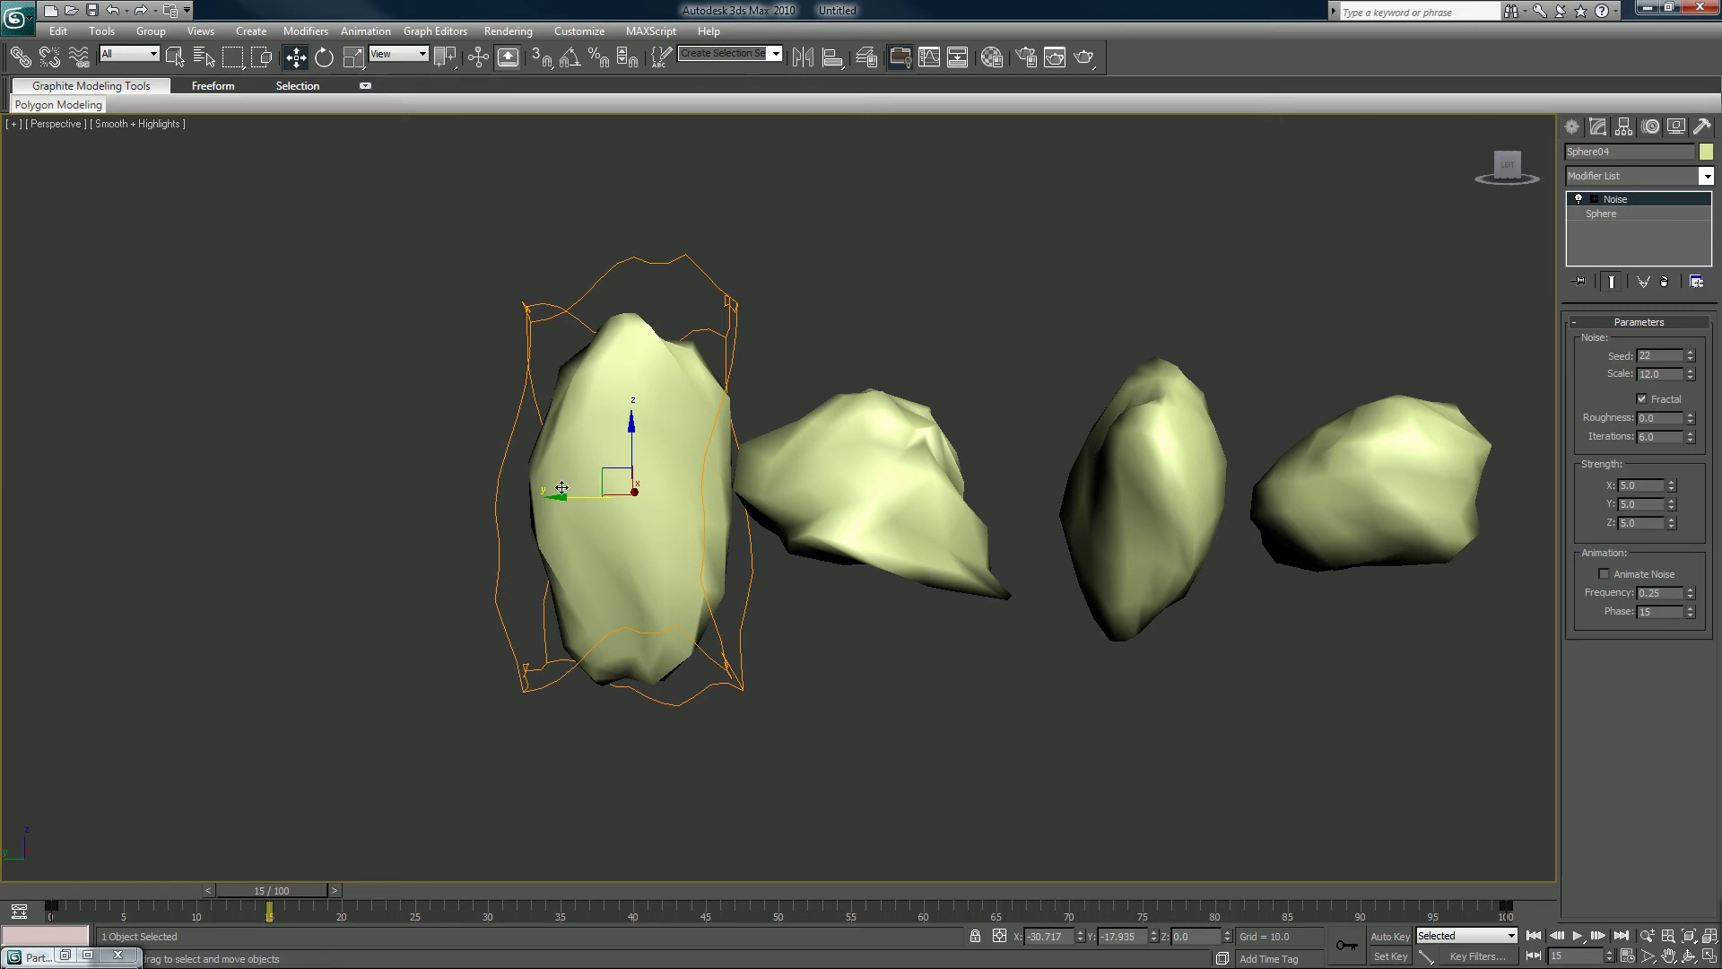
pyautogui.moveTo(574, 499); pyautogui.dragTo(504, 496)
pyautogui.keyDown('alt'); pyautogui.moveTo(503, 496); pyautogui.dragTo(603, 500, button='middle'); pyautogui.keyUp('alt')
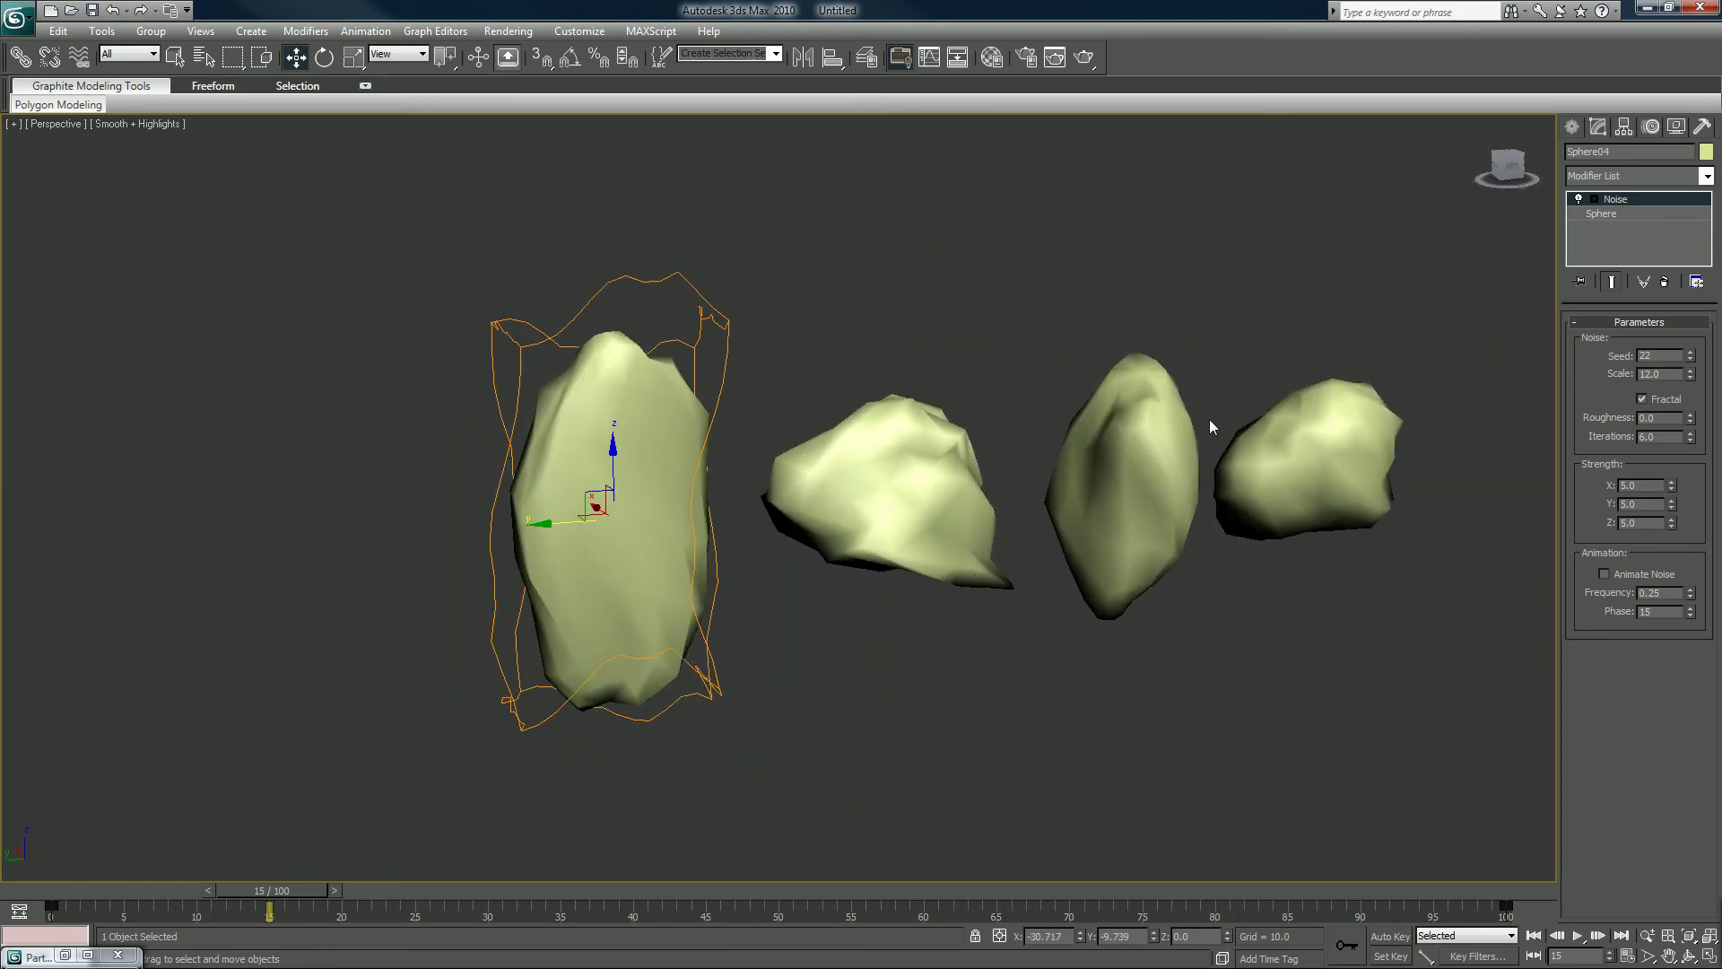
# Set Sphere04's Noise Strength to 7.0 on X, Y and Z
pyautogui.moveTo(1645, 484); pyautogui.dragTo(1560, 484)
pyautogui.press('Tab')
pyautogui.write('7')
pyautogui.press('Tab')
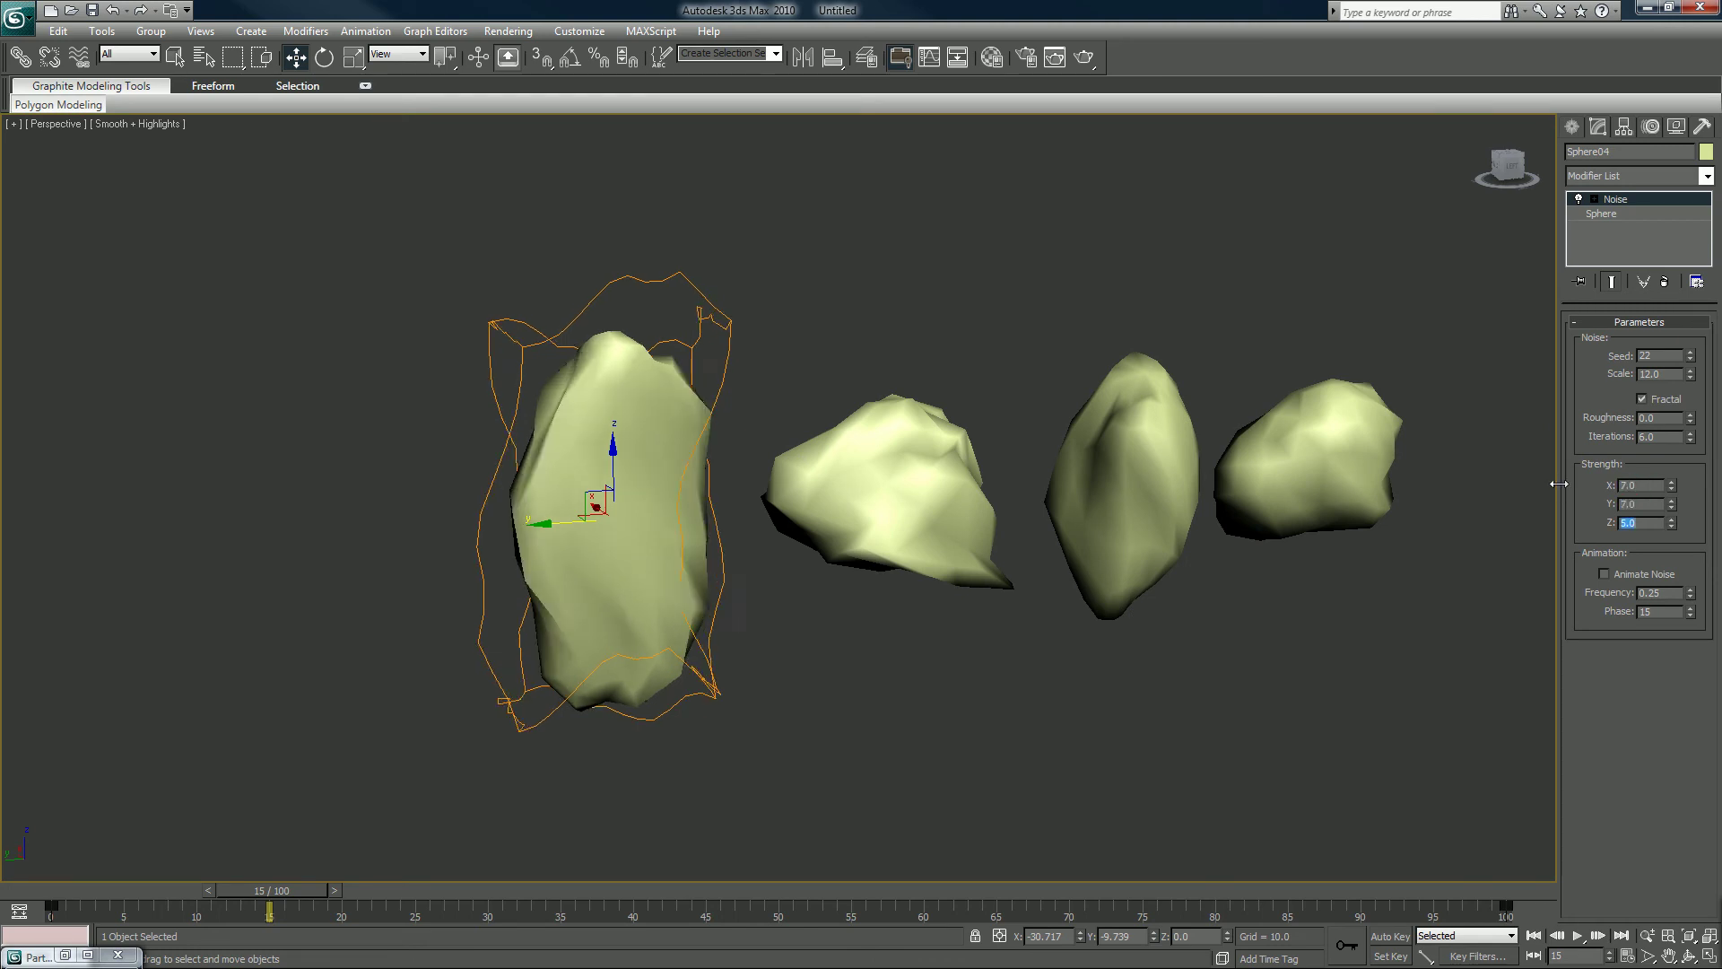
pyautogui.write('7')
pyautogui.press('Return')
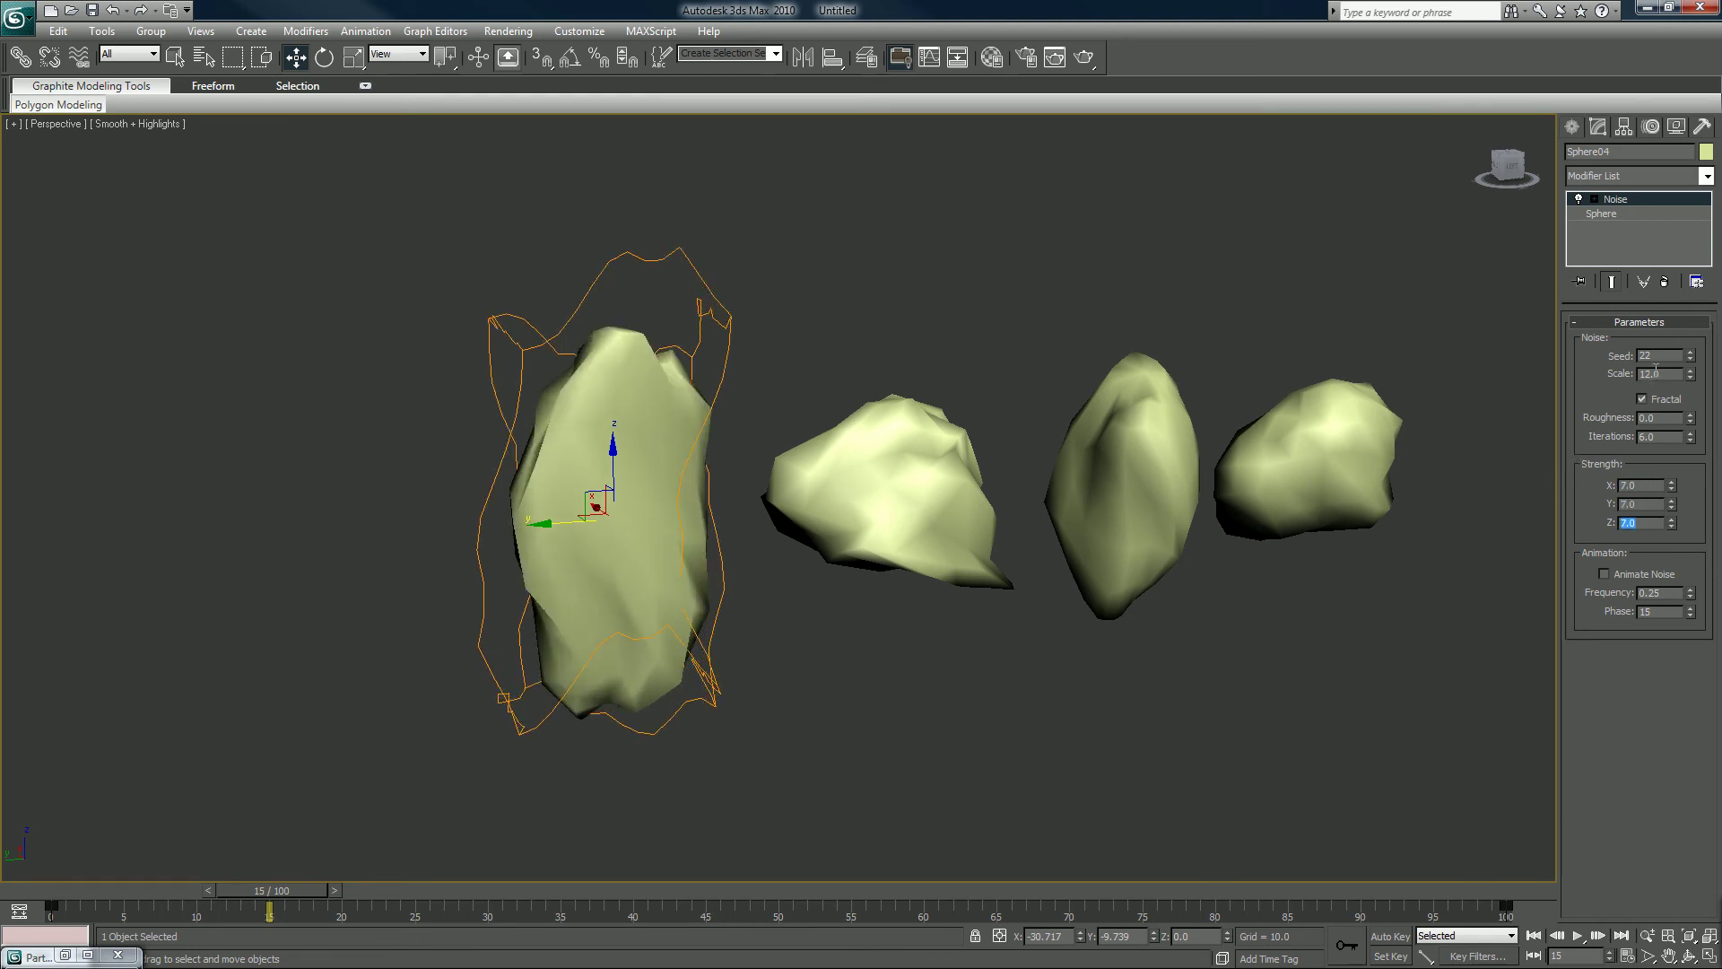
# Bump the Noise seed to 23 and reframe the view of the rocks
pyautogui.click(1690, 352)
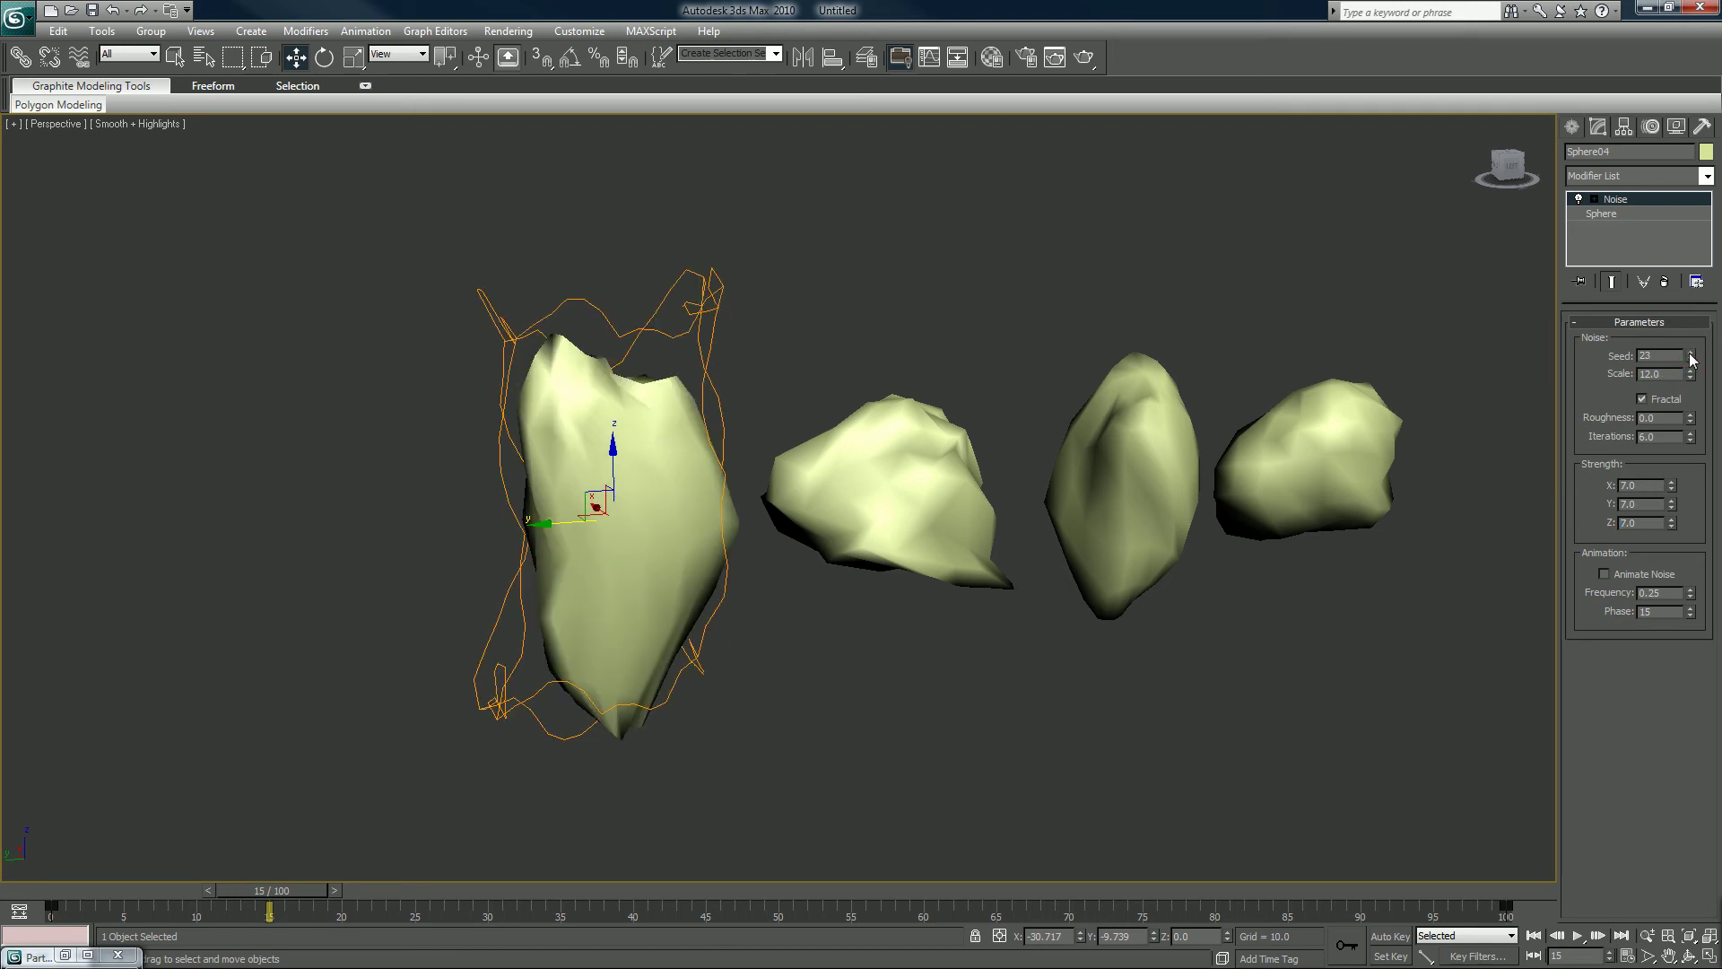
pyautogui.keyDown('alt'); pyautogui.moveTo(842, 493); pyautogui.dragTo(797, 483, button='middle'); pyautogui.keyUp('alt')
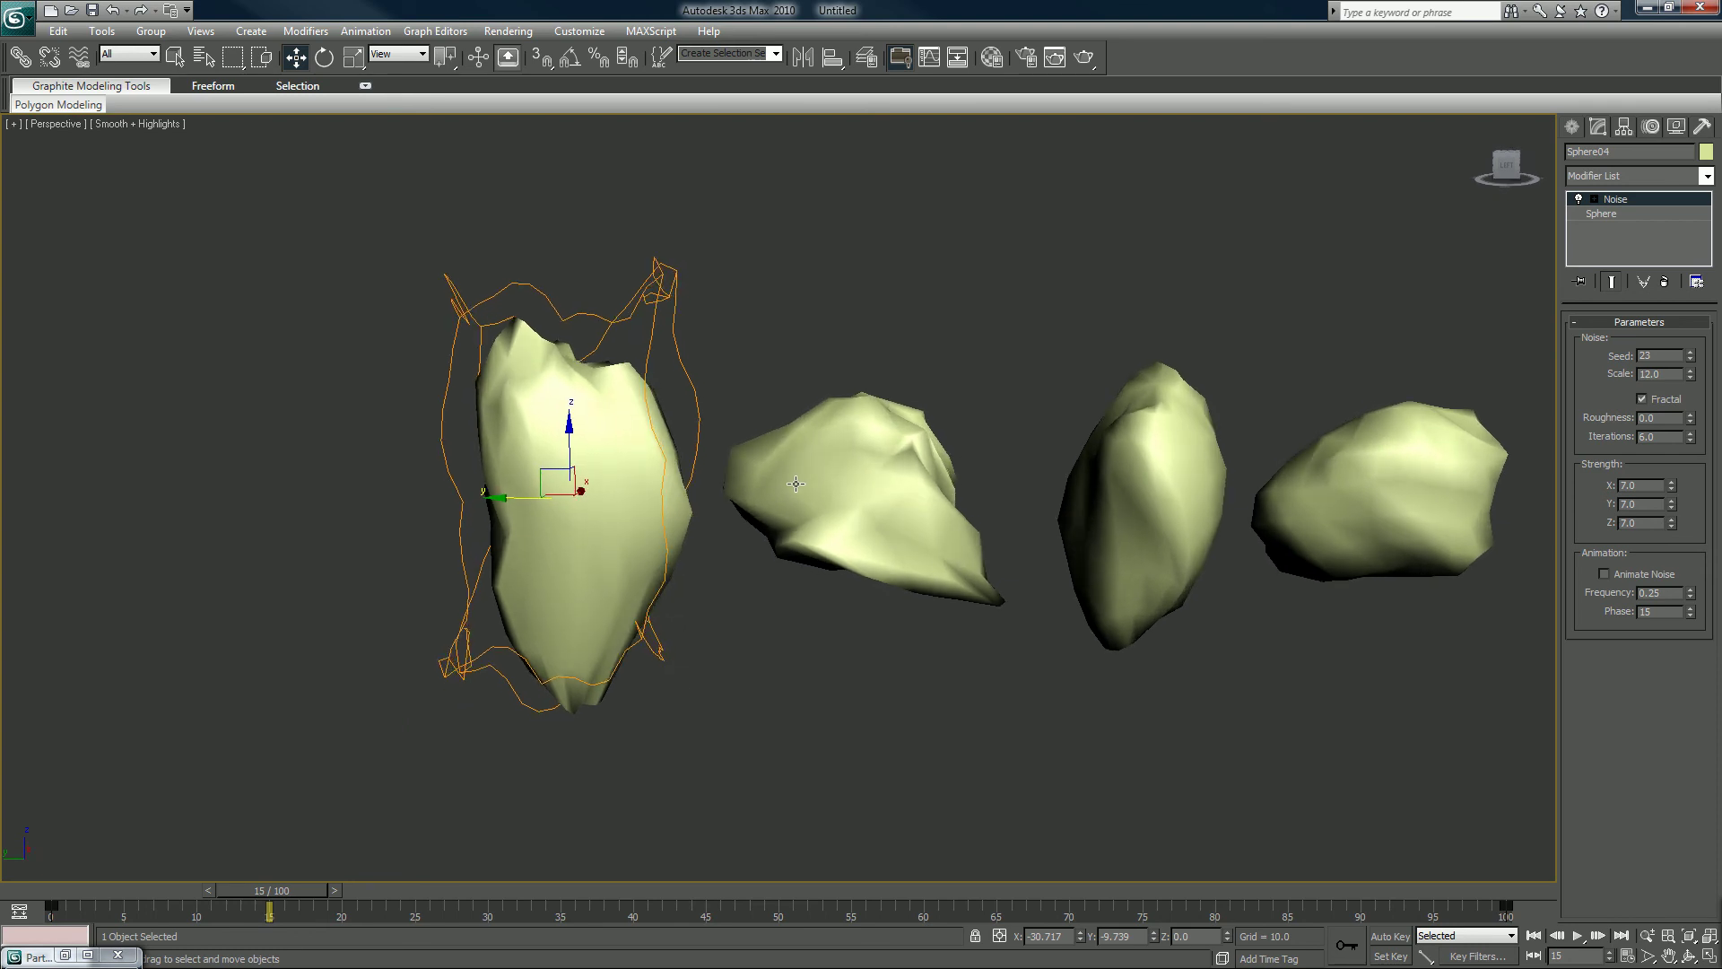
pyautogui.moveTo(1014, 490); pyautogui.dragTo(912, 484, button='middle')
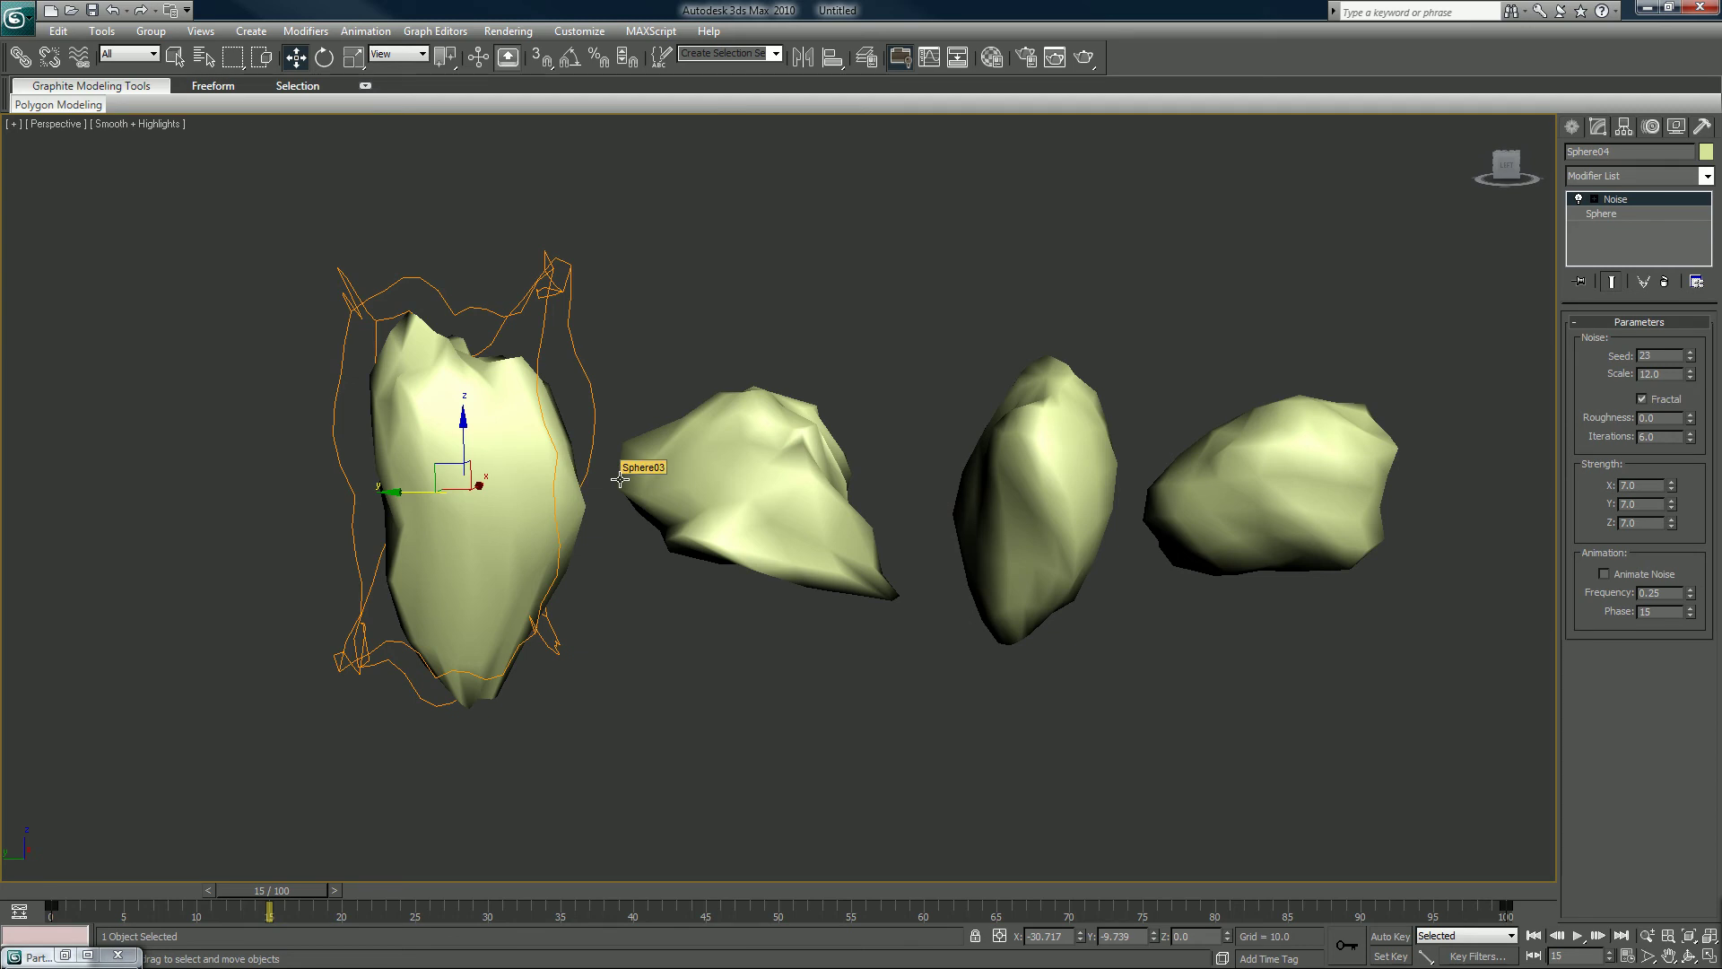
pyautogui.click(758, 516)
# Add Edit Poly to the rightmost rock, Sphere02, and box-select a strip of vertices
pyautogui.click(1245, 508)
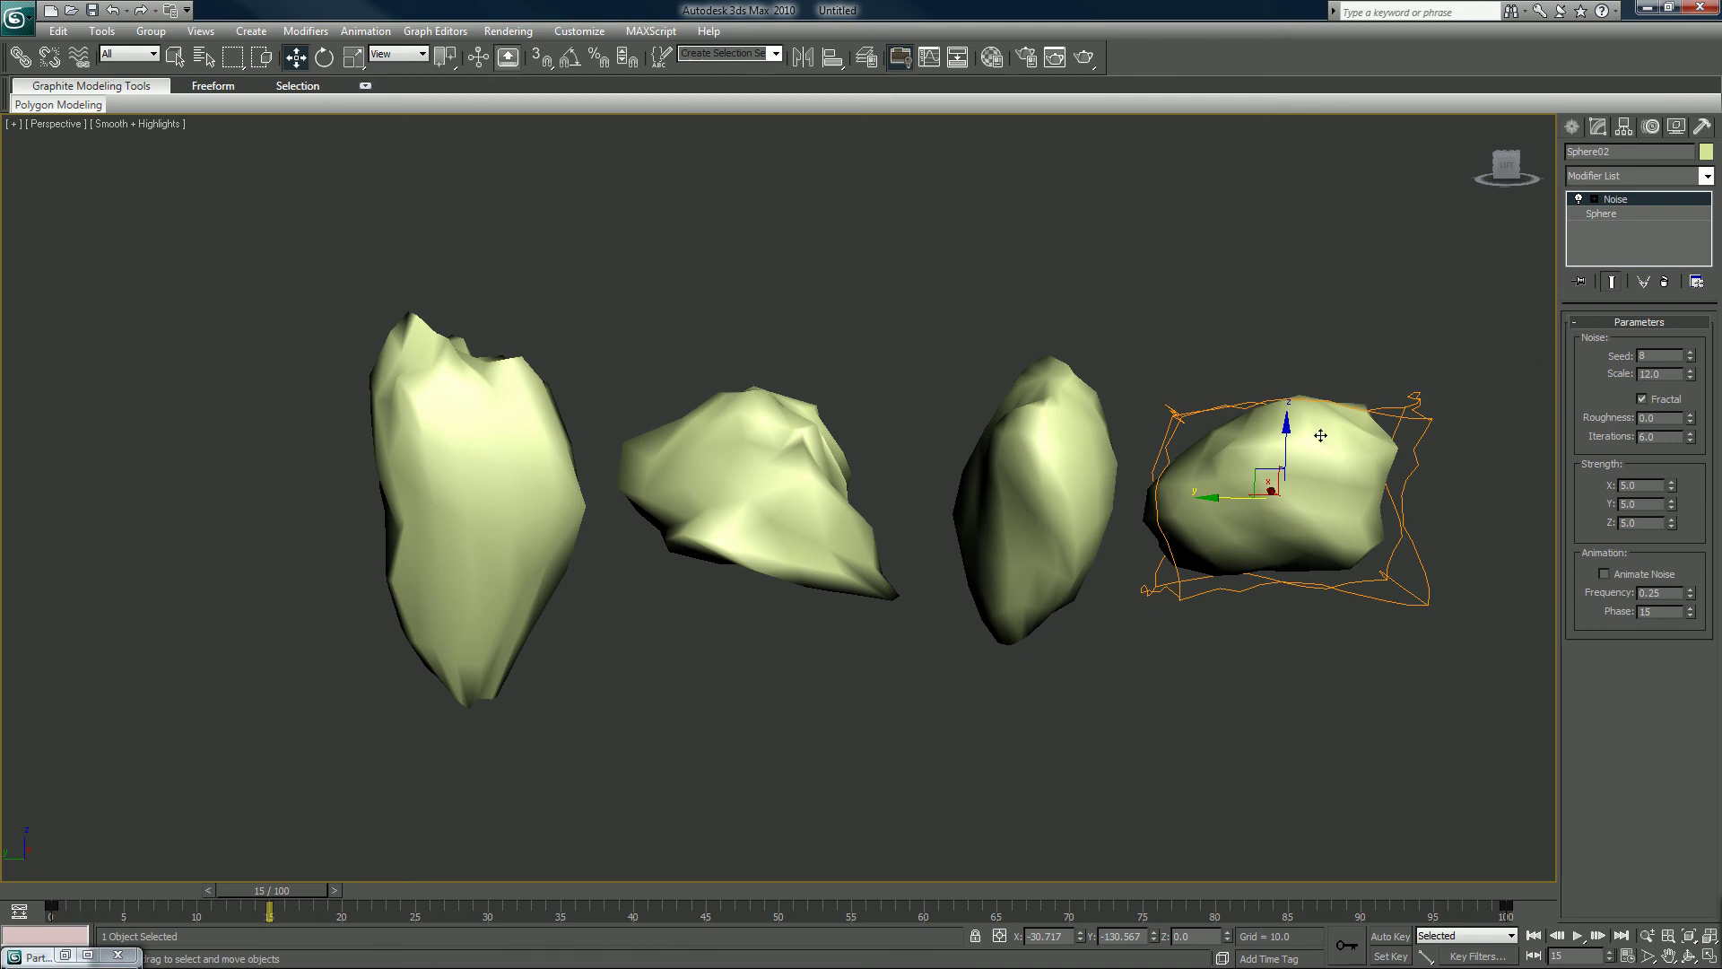
pyautogui.click(1595, 178)
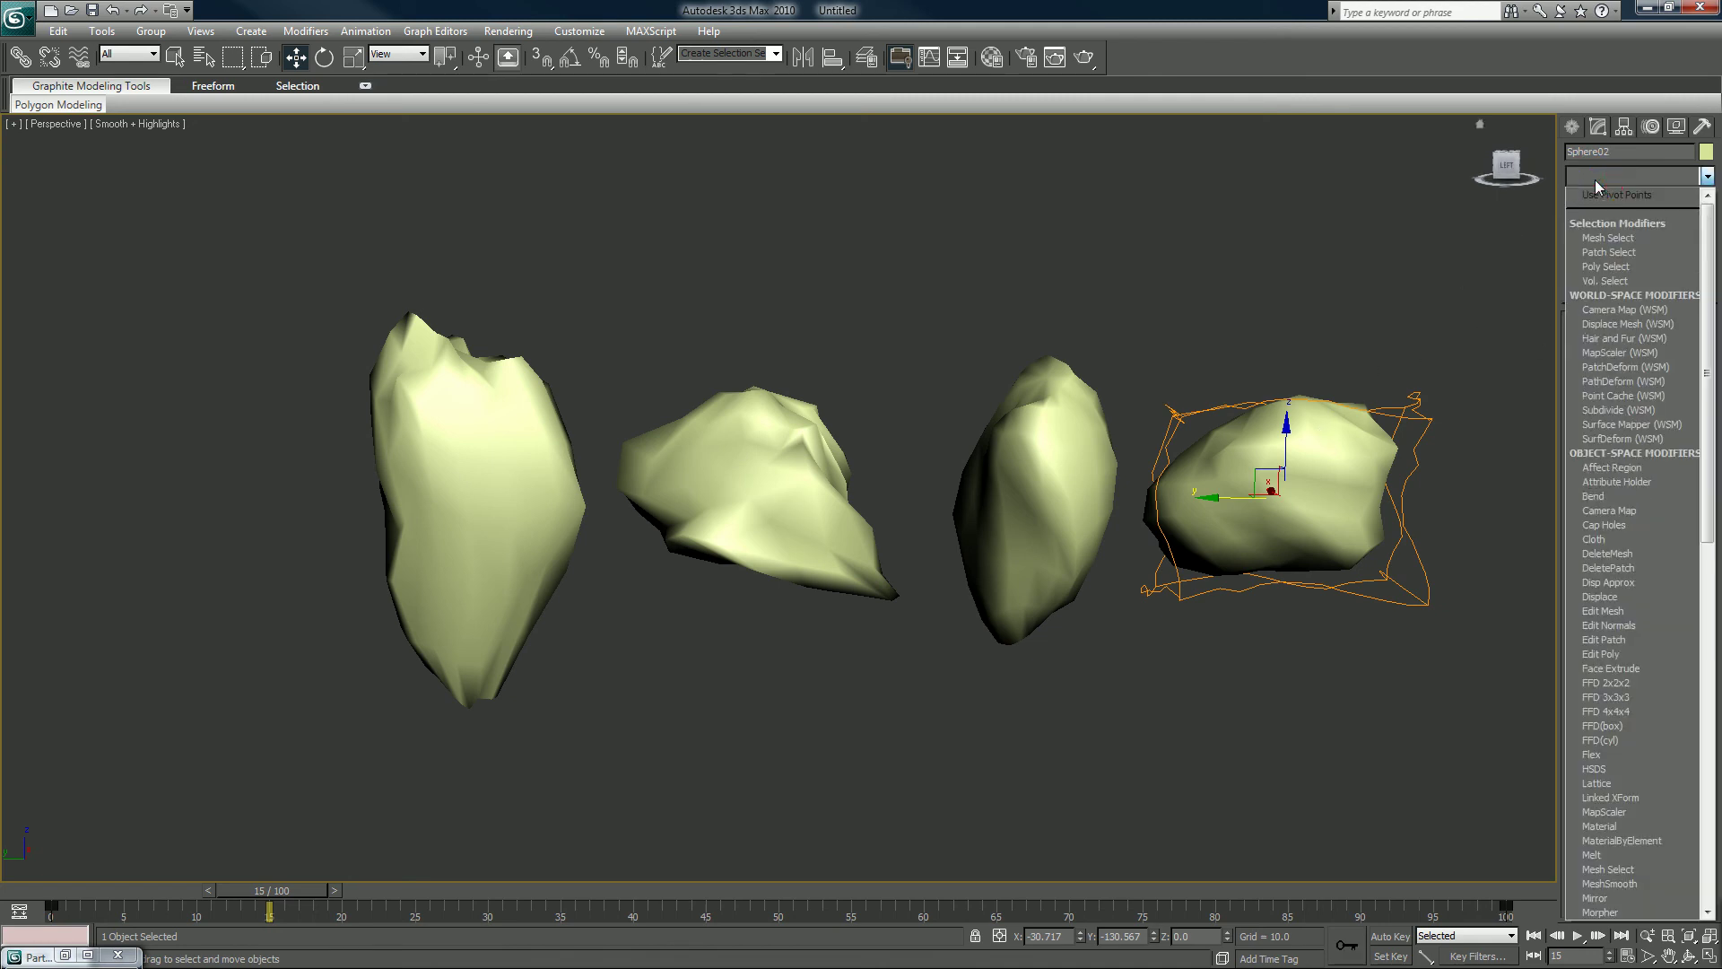
pyautogui.click(1595, 177)
pyautogui.click(1596, 178)
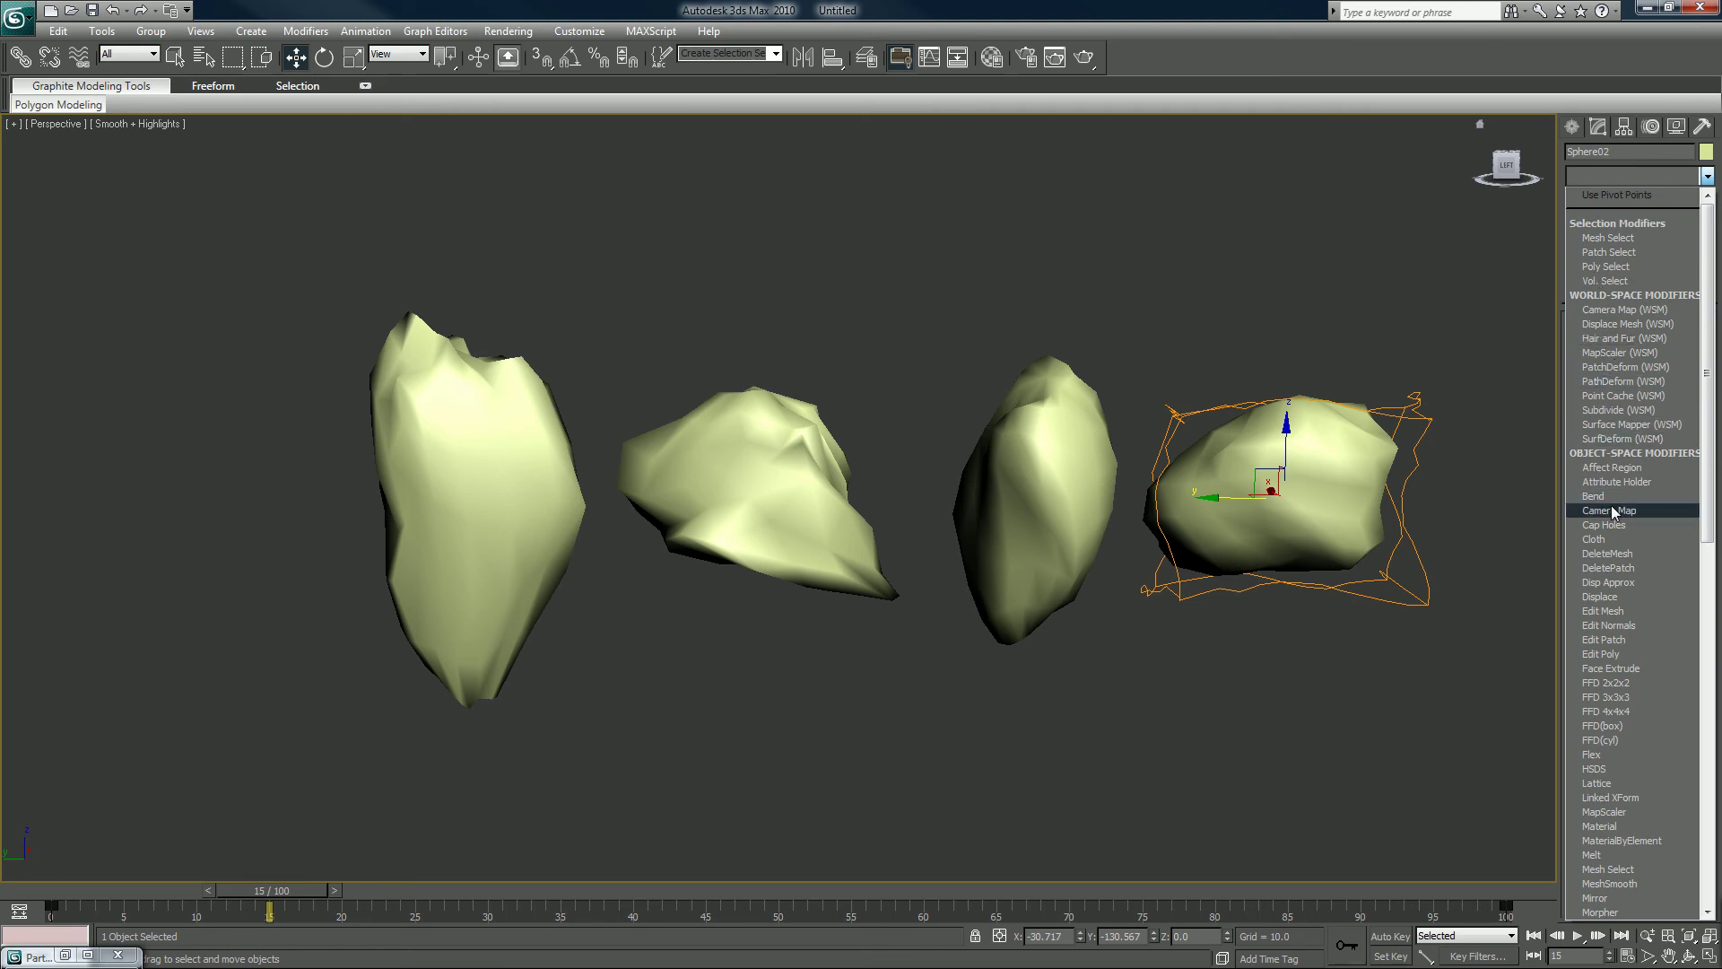
pyautogui.click(1611, 655)
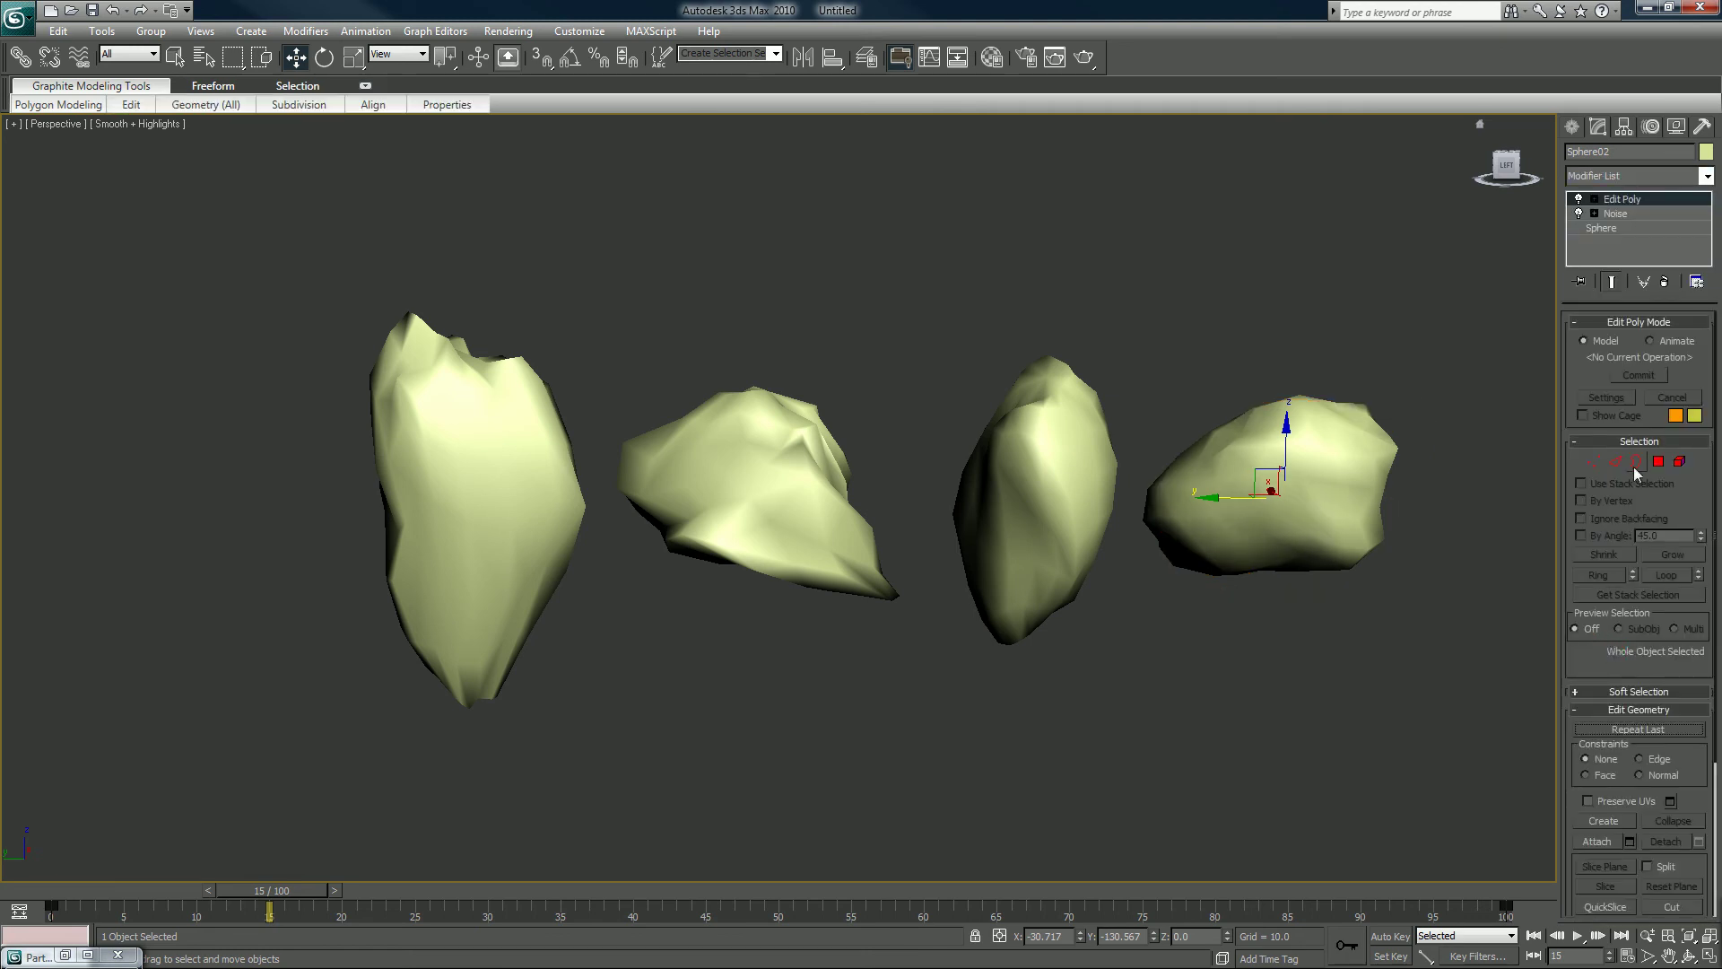
pyautogui.click(1593, 461)
pyautogui.moveTo(1281, 369); pyautogui.dragTo(1264, 613)
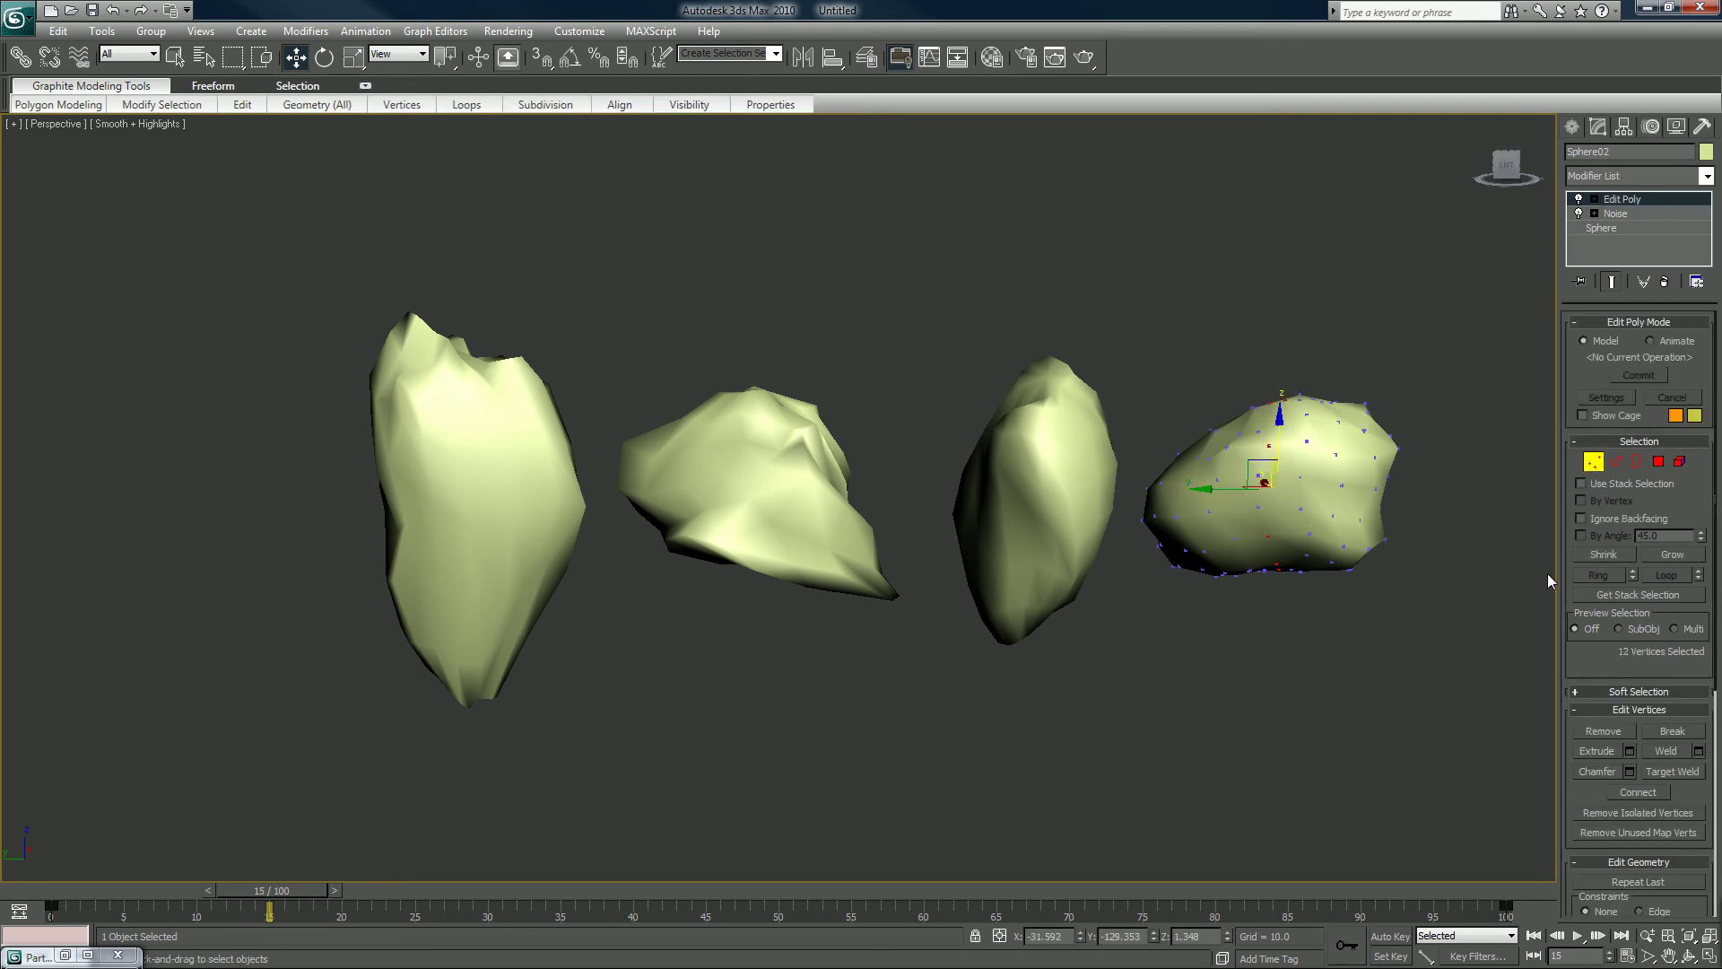
# Enable soft selection with falloff 8.2 and scale the vertices down to flatten the top
pyautogui.moveTo(1559, 585); pyautogui.dragTo(1393, 585)
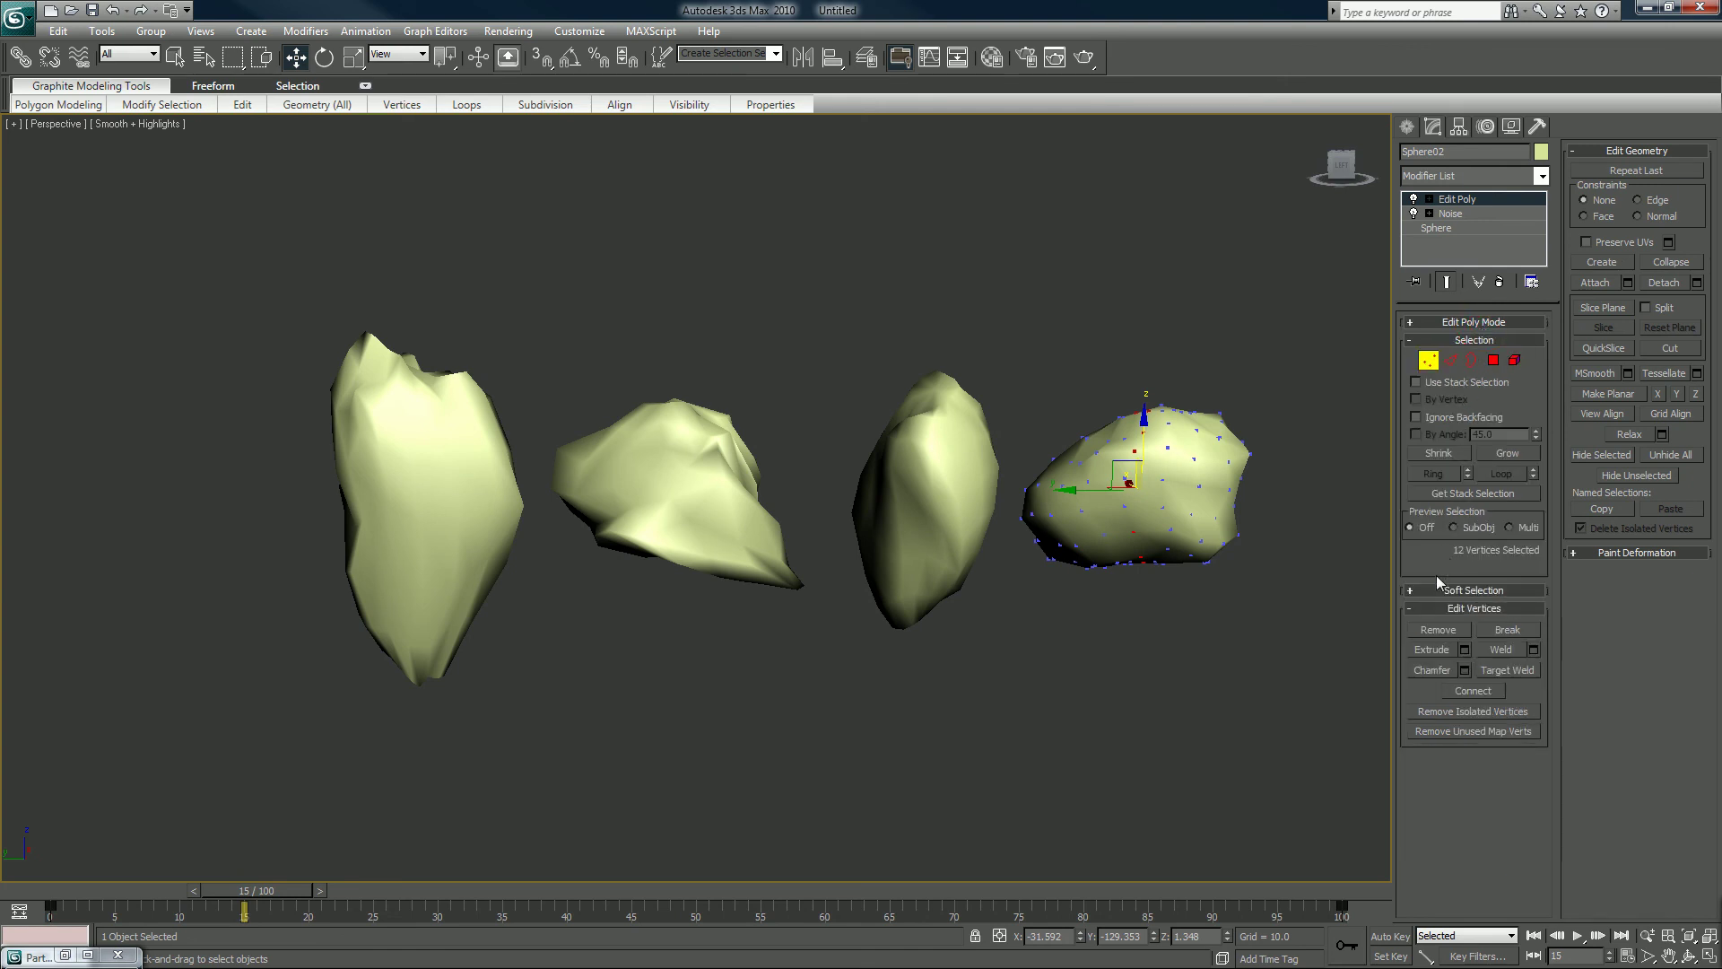
pyautogui.click(1451, 590)
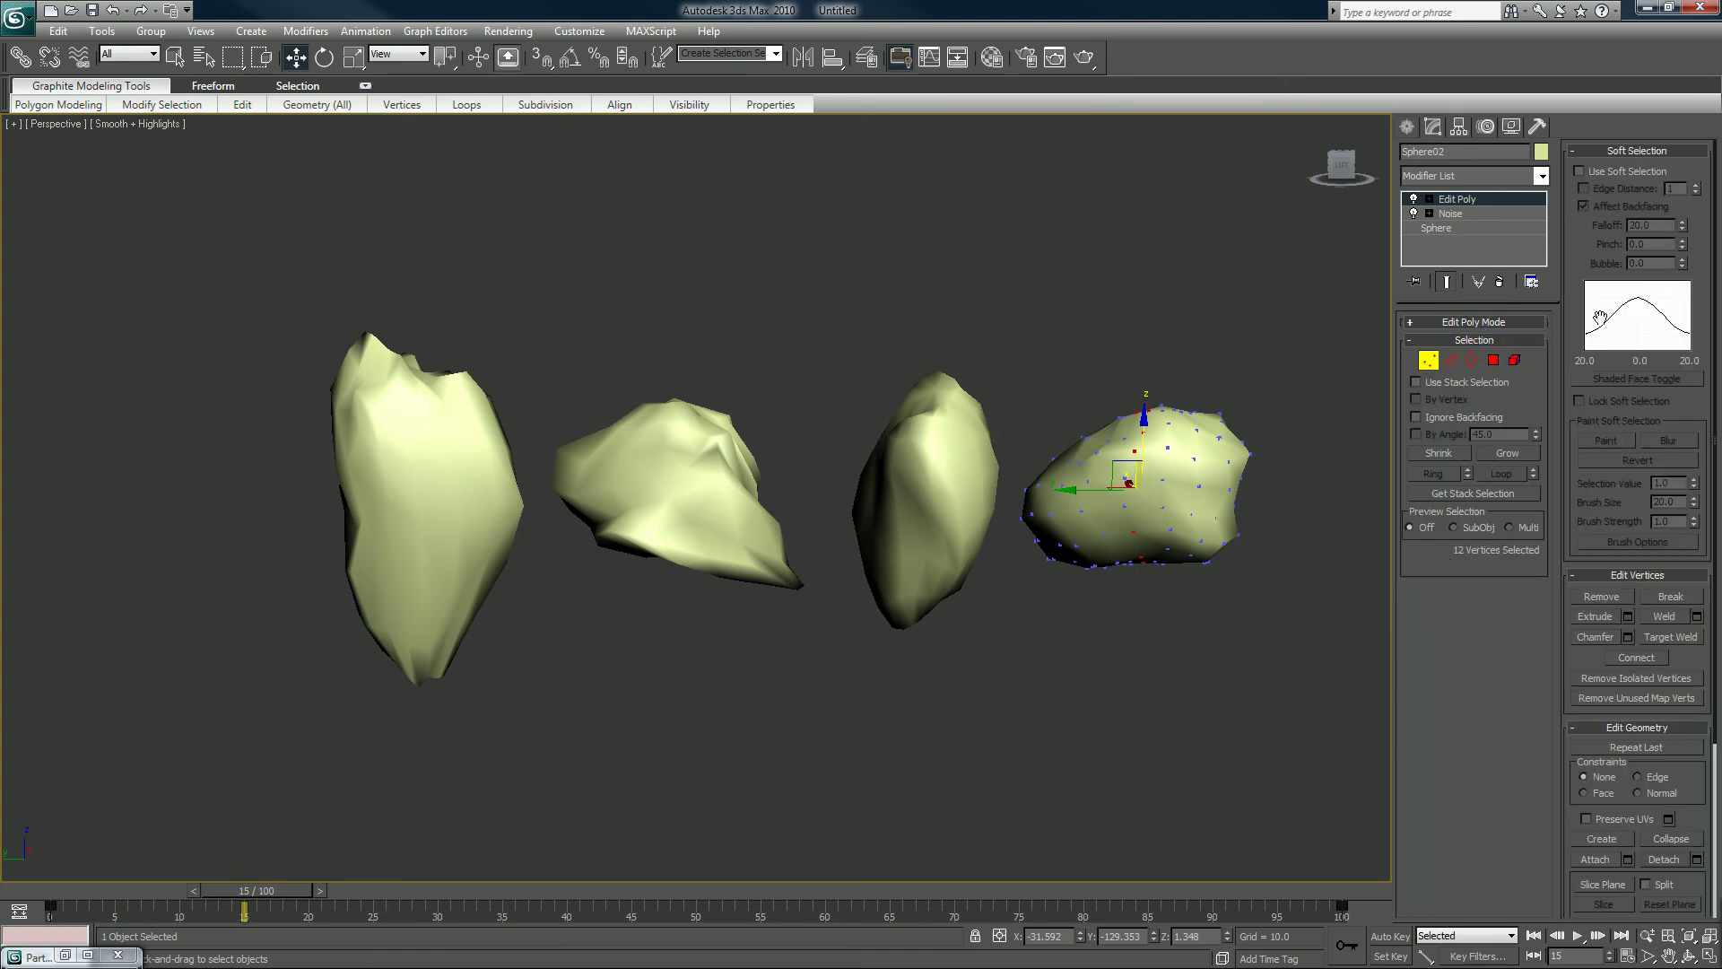
pyautogui.click(1580, 172)
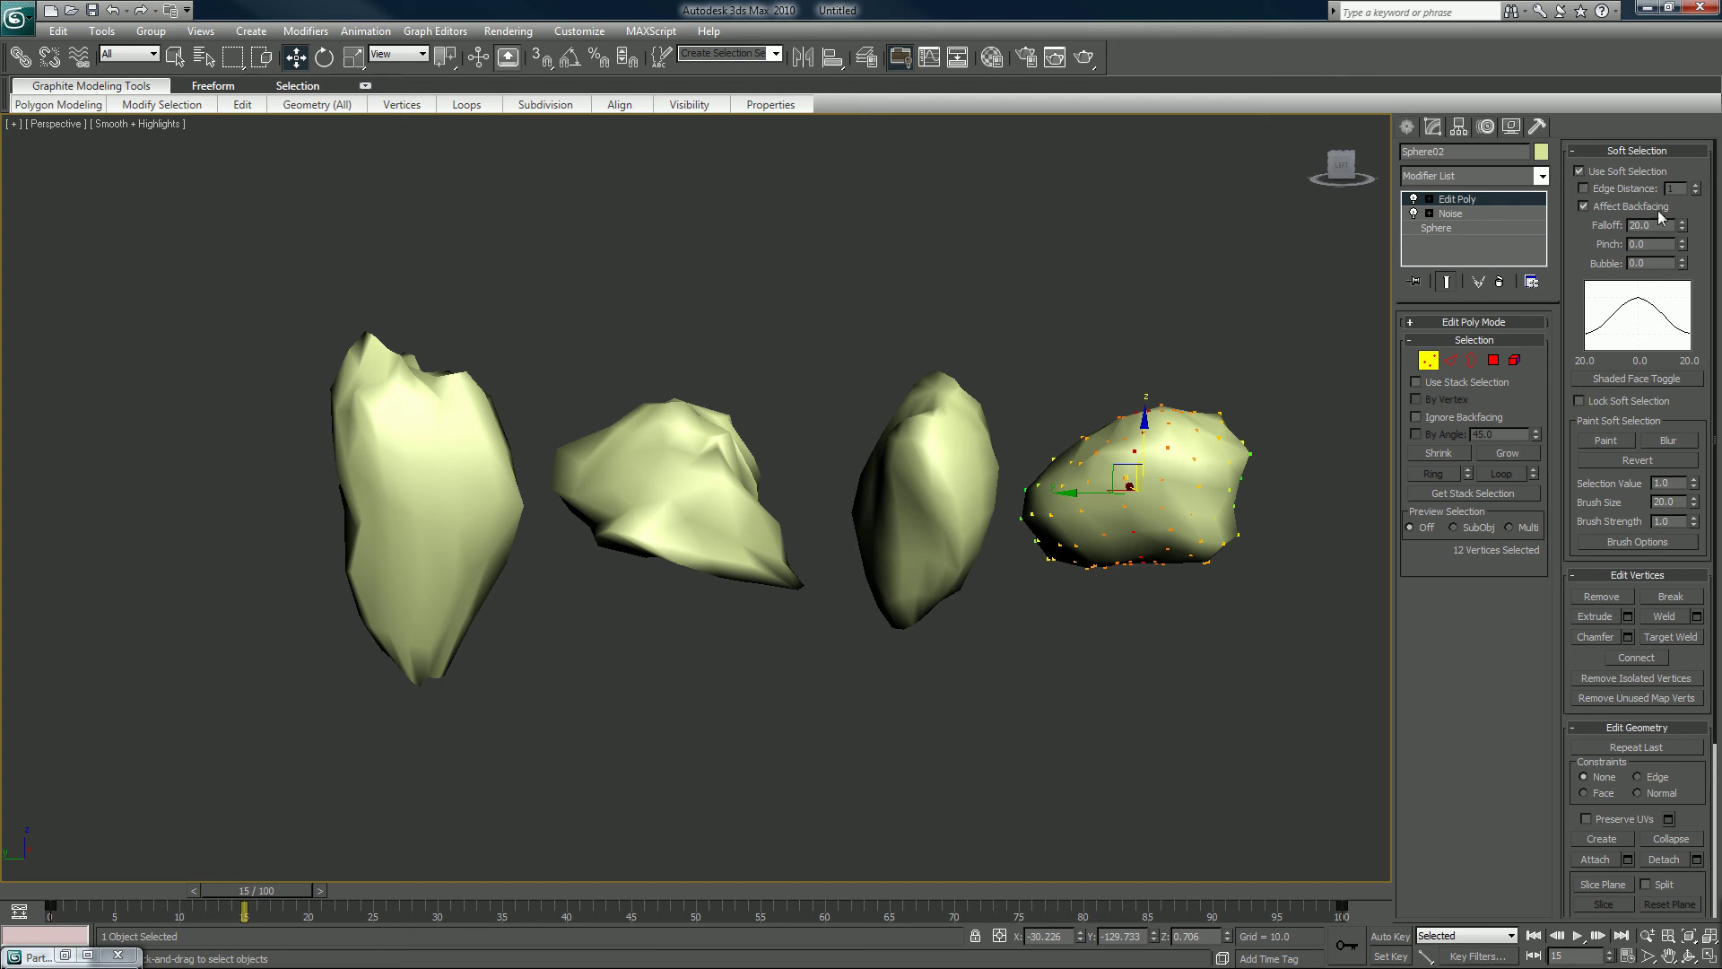
pyautogui.moveTo(1684, 226); pyautogui.dragTo(1684, 253)
pyautogui.press('r')
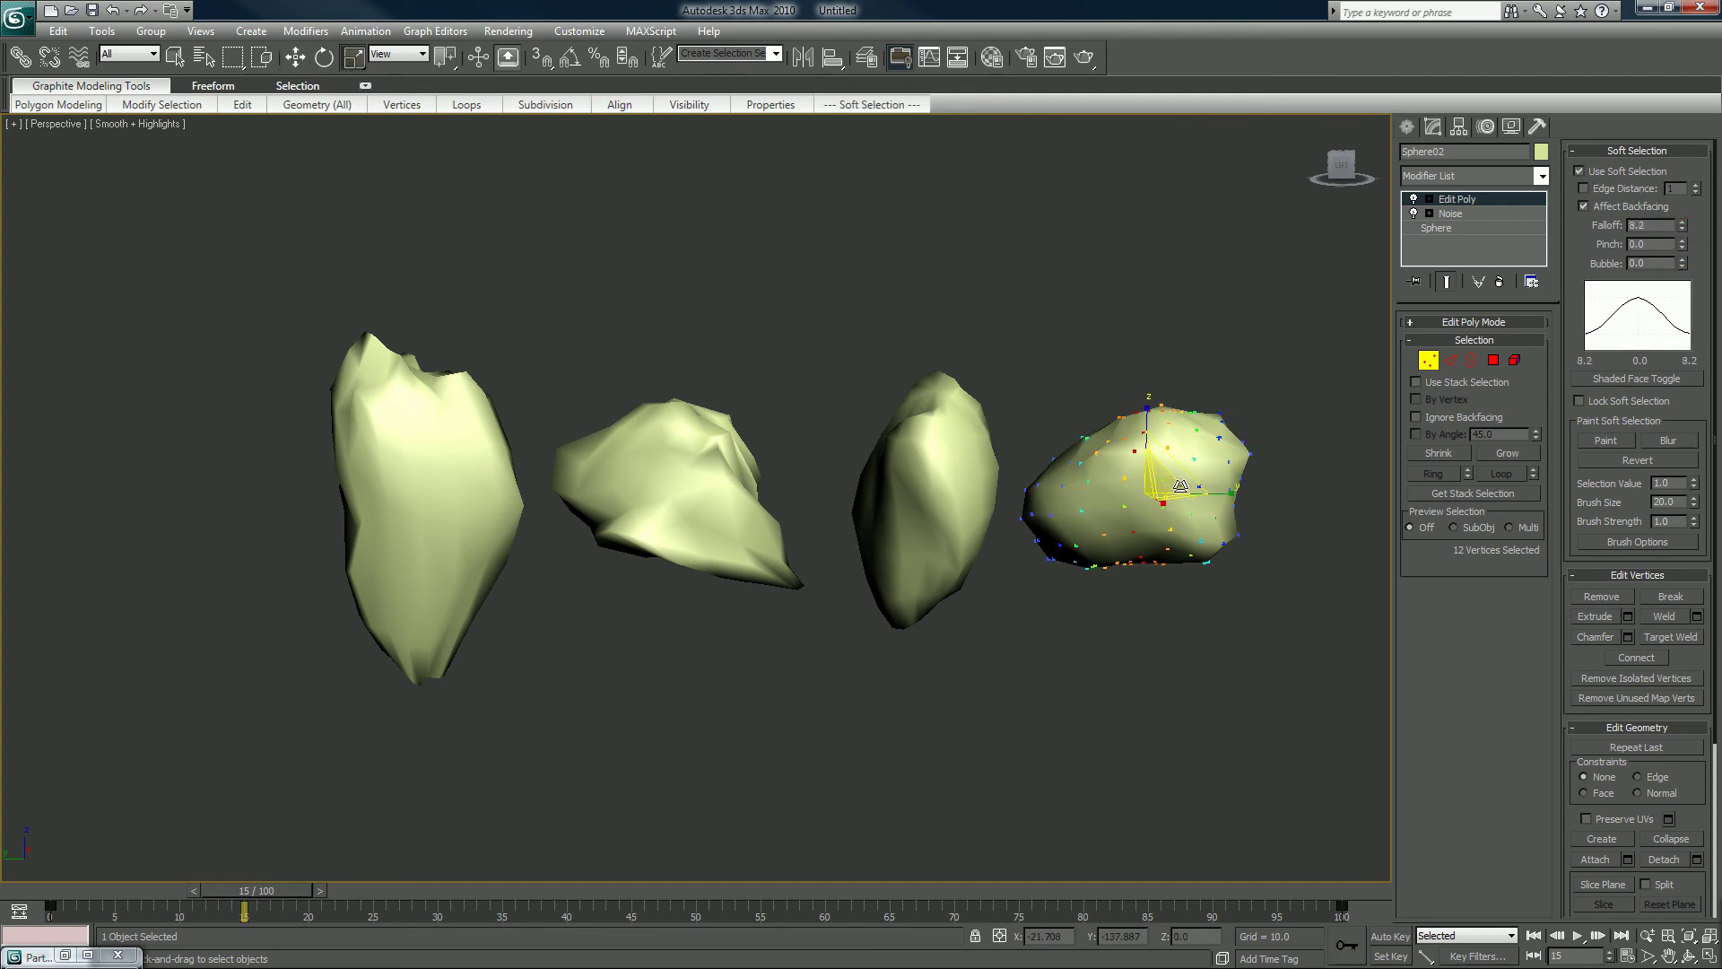
pyautogui.moveTo(1168, 481); pyautogui.dragTo(1168, 542)
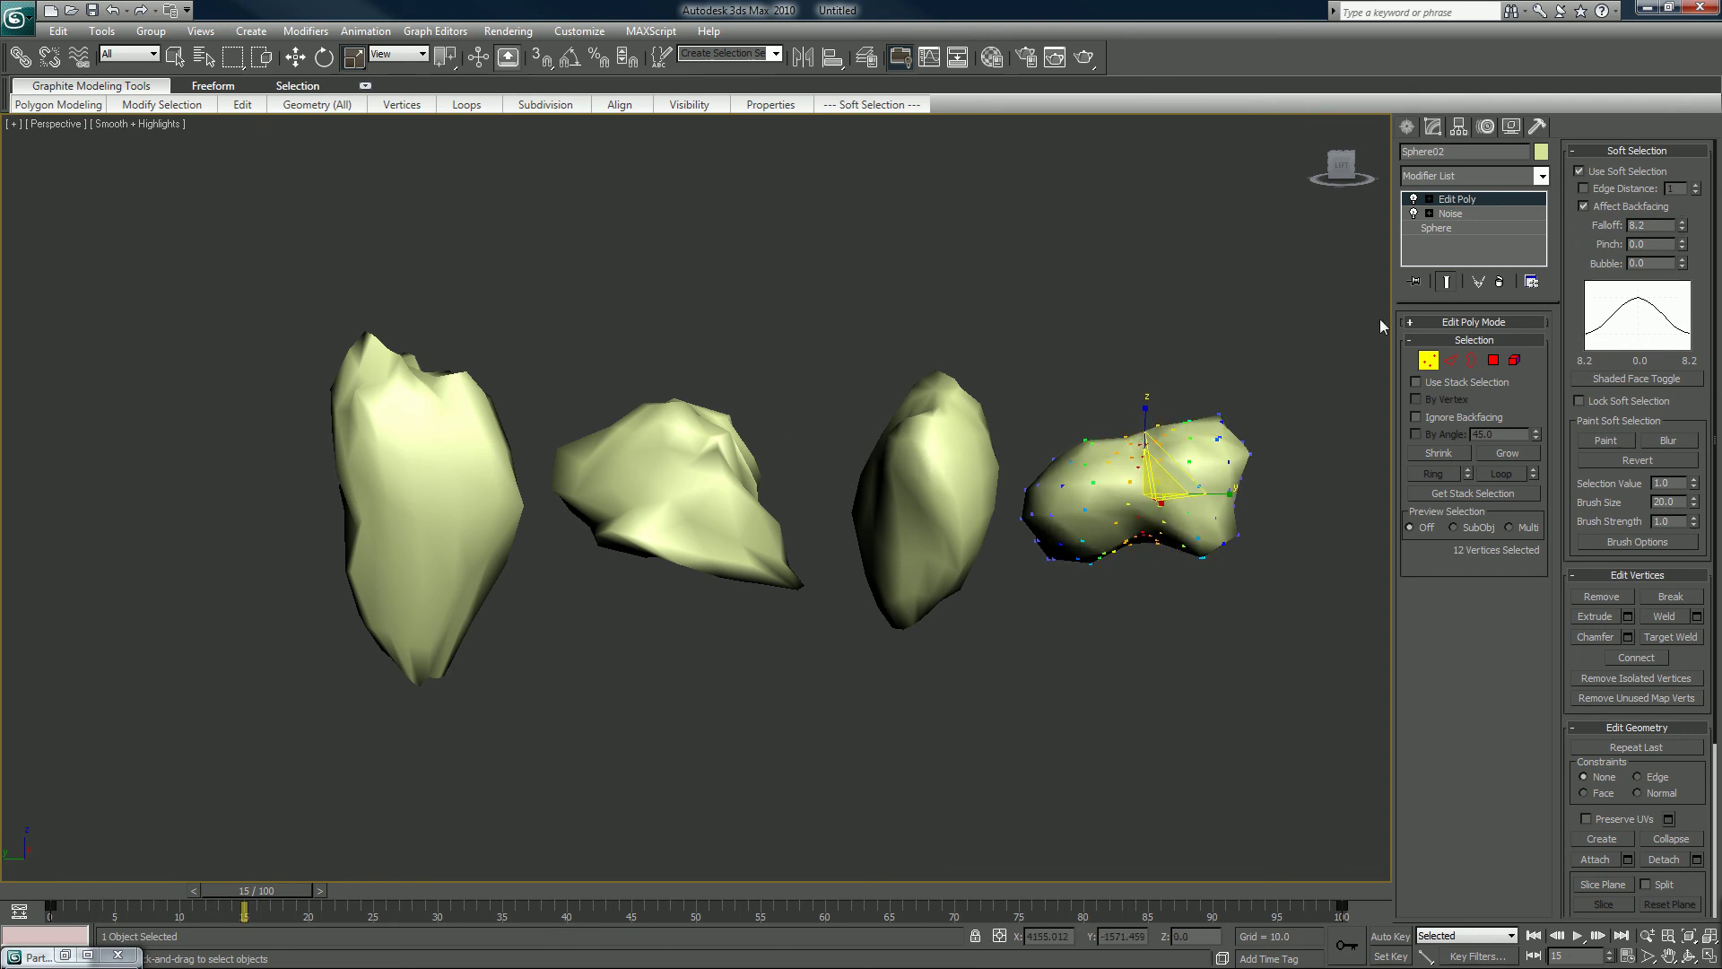
pyautogui.click(1428, 360)
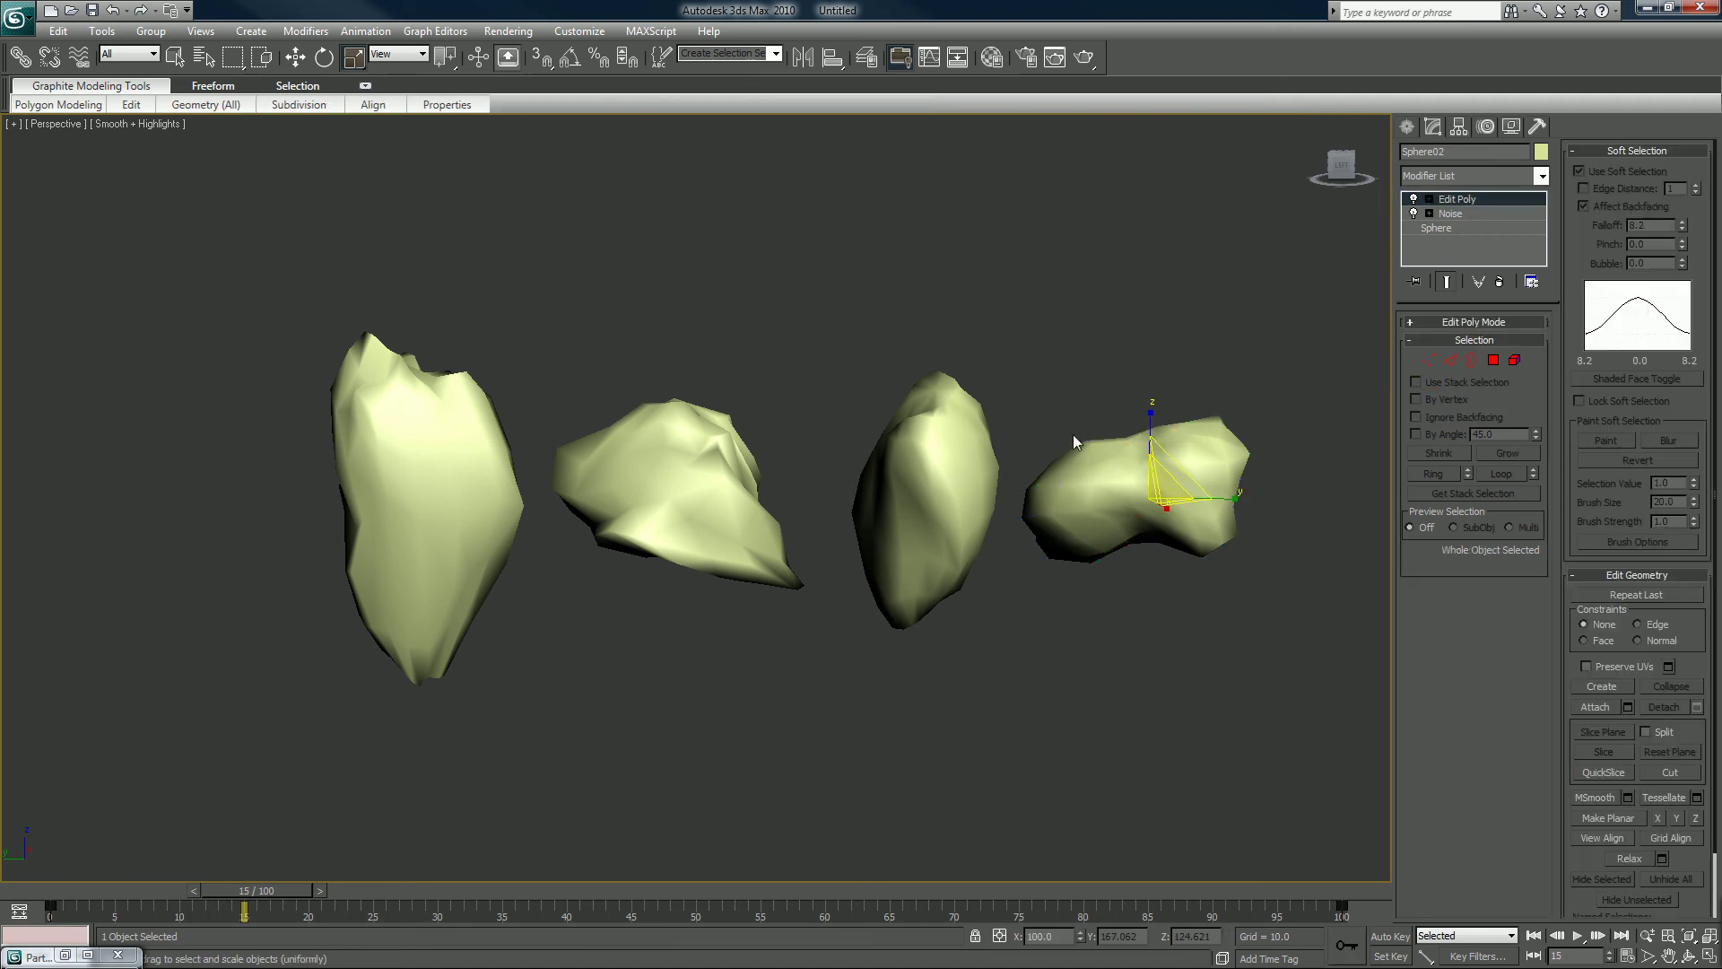
pyautogui.keyDown('alt'); pyautogui.moveTo(1009, 454); pyautogui.dragTo(854, 470, button='middle'); pyautogui.keyUp('alt')
# Add Edit Poly to Sphere01 and box-select its upper vertices in Vertex mode
pyautogui.click(817, 478)
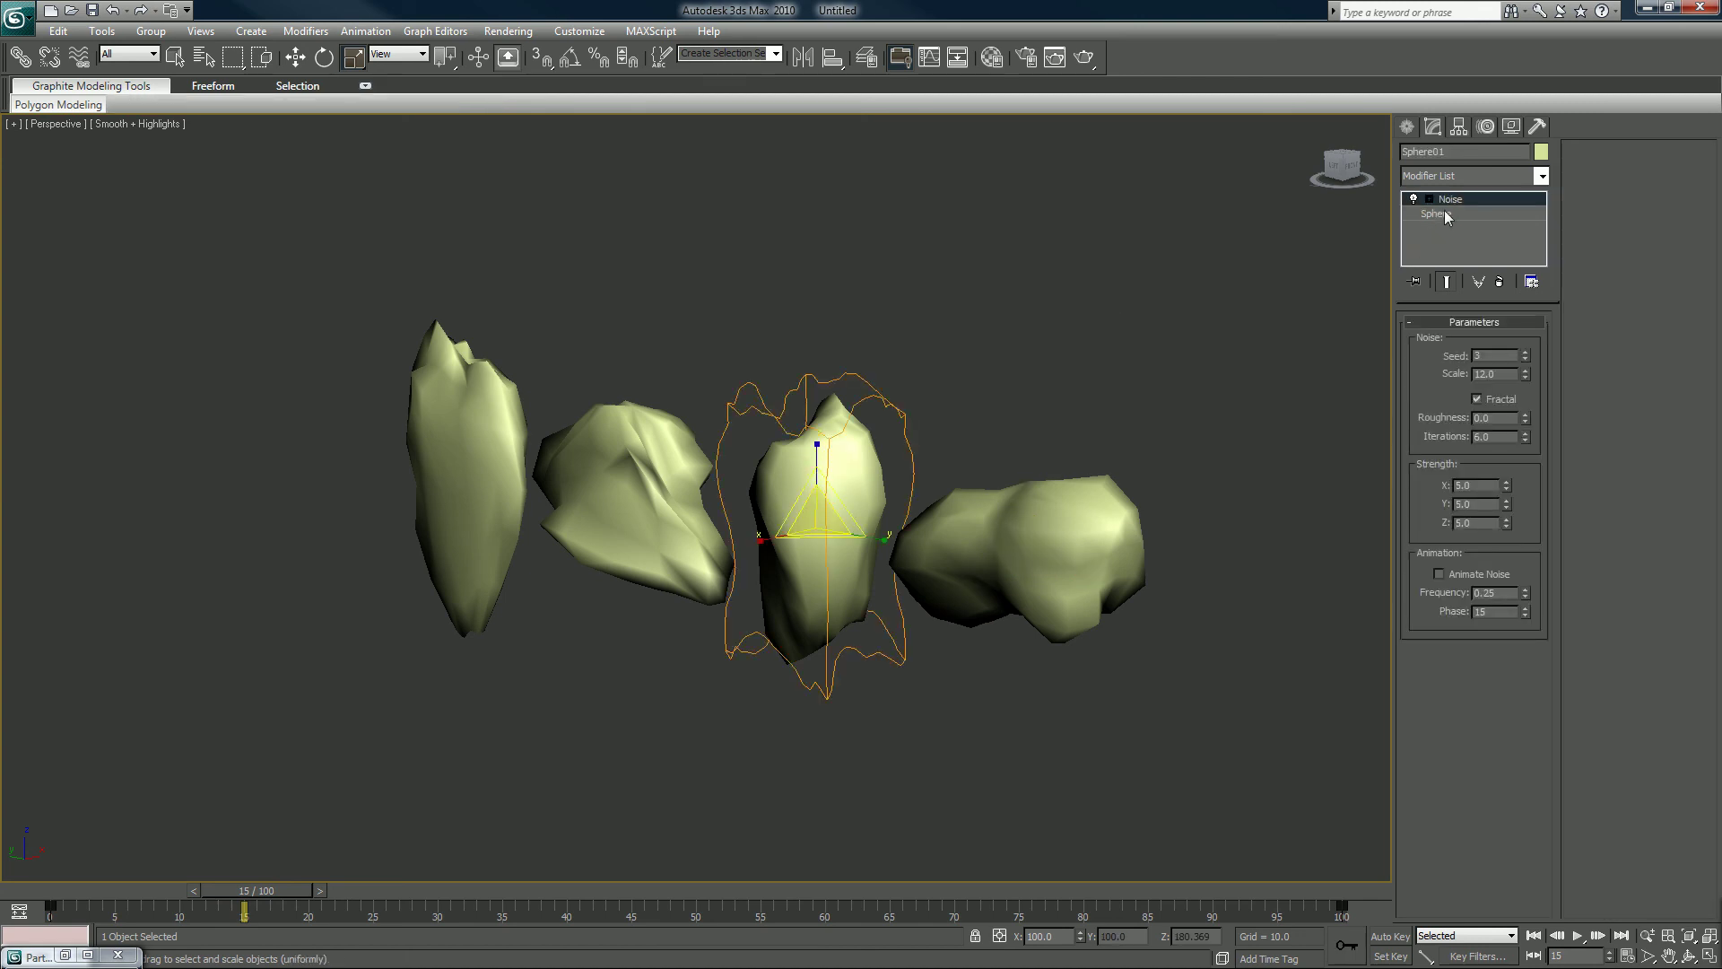
pyautogui.click(1451, 176)
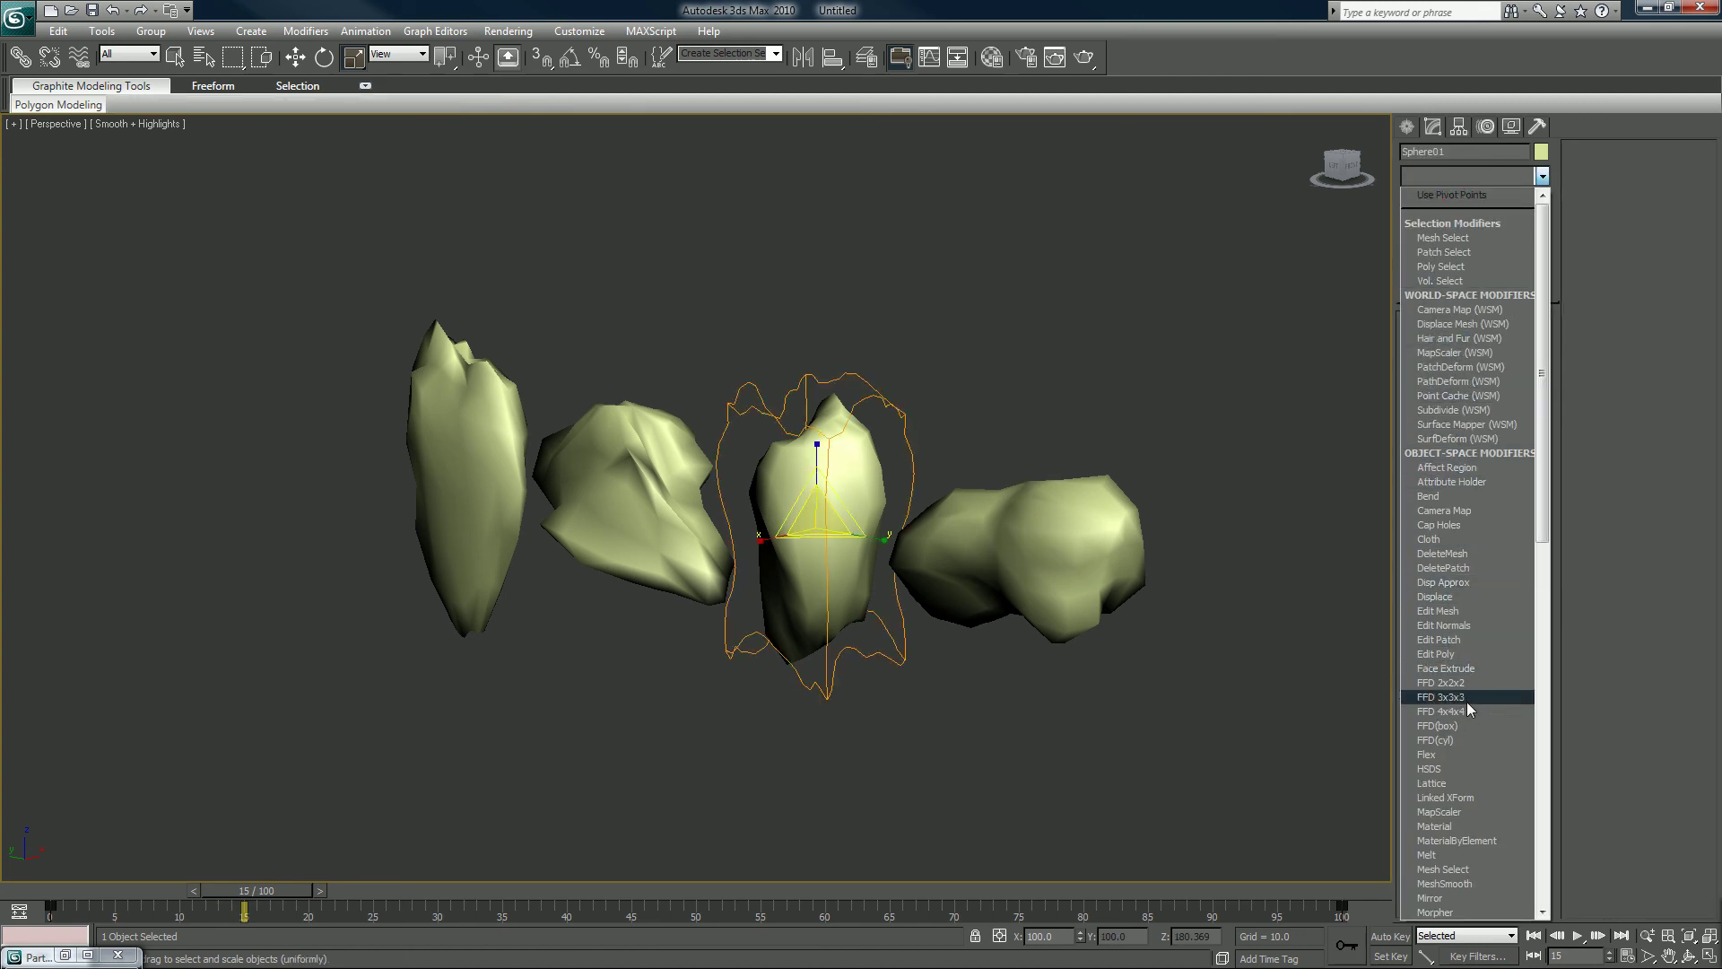
pyautogui.click(1467, 653)
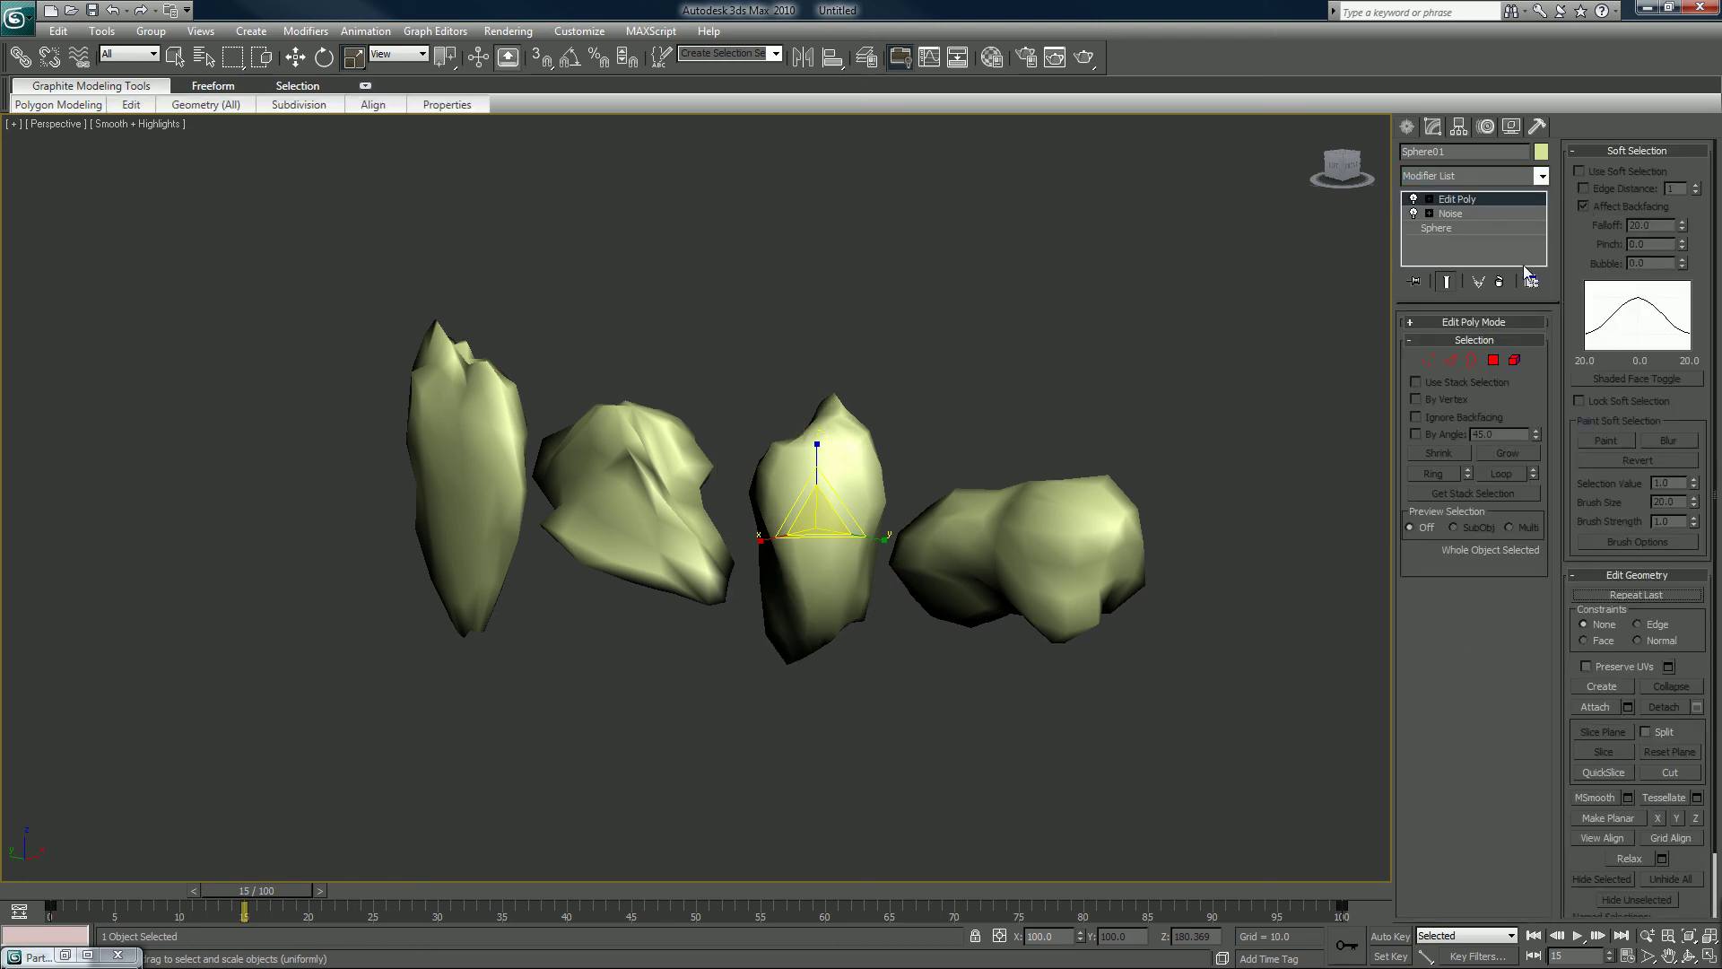
pyautogui.click(1429, 360)
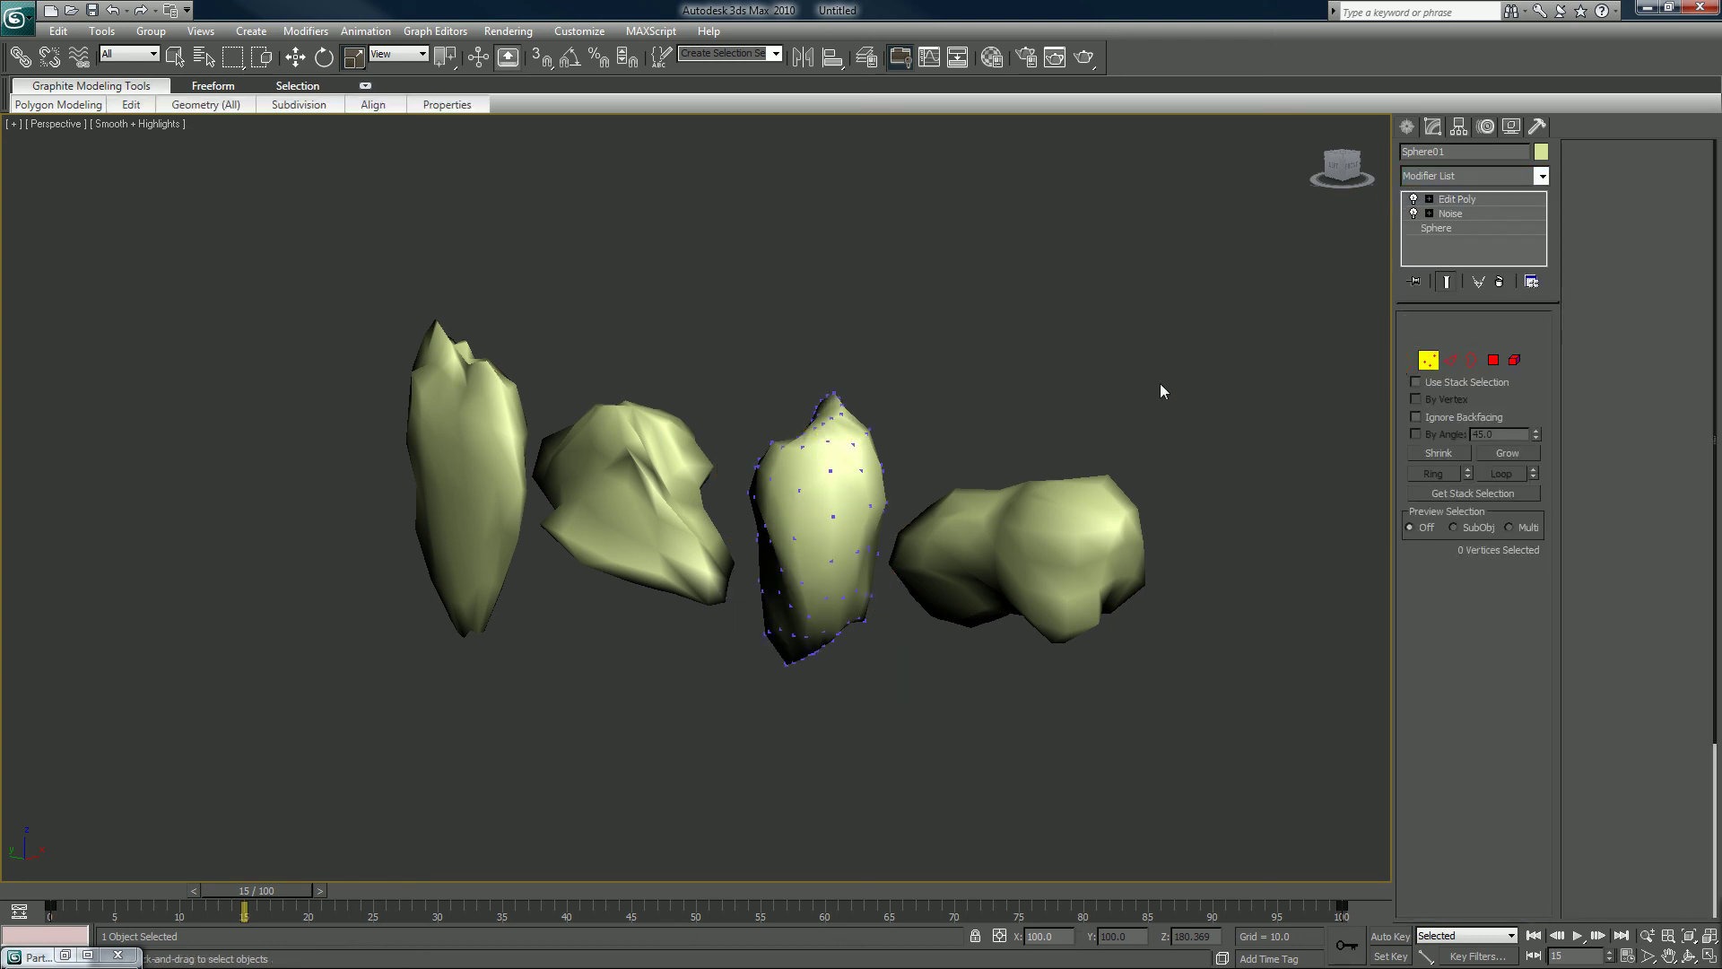
pyautogui.moveTo(894, 366); pyautogui.dragTo(741, 504)
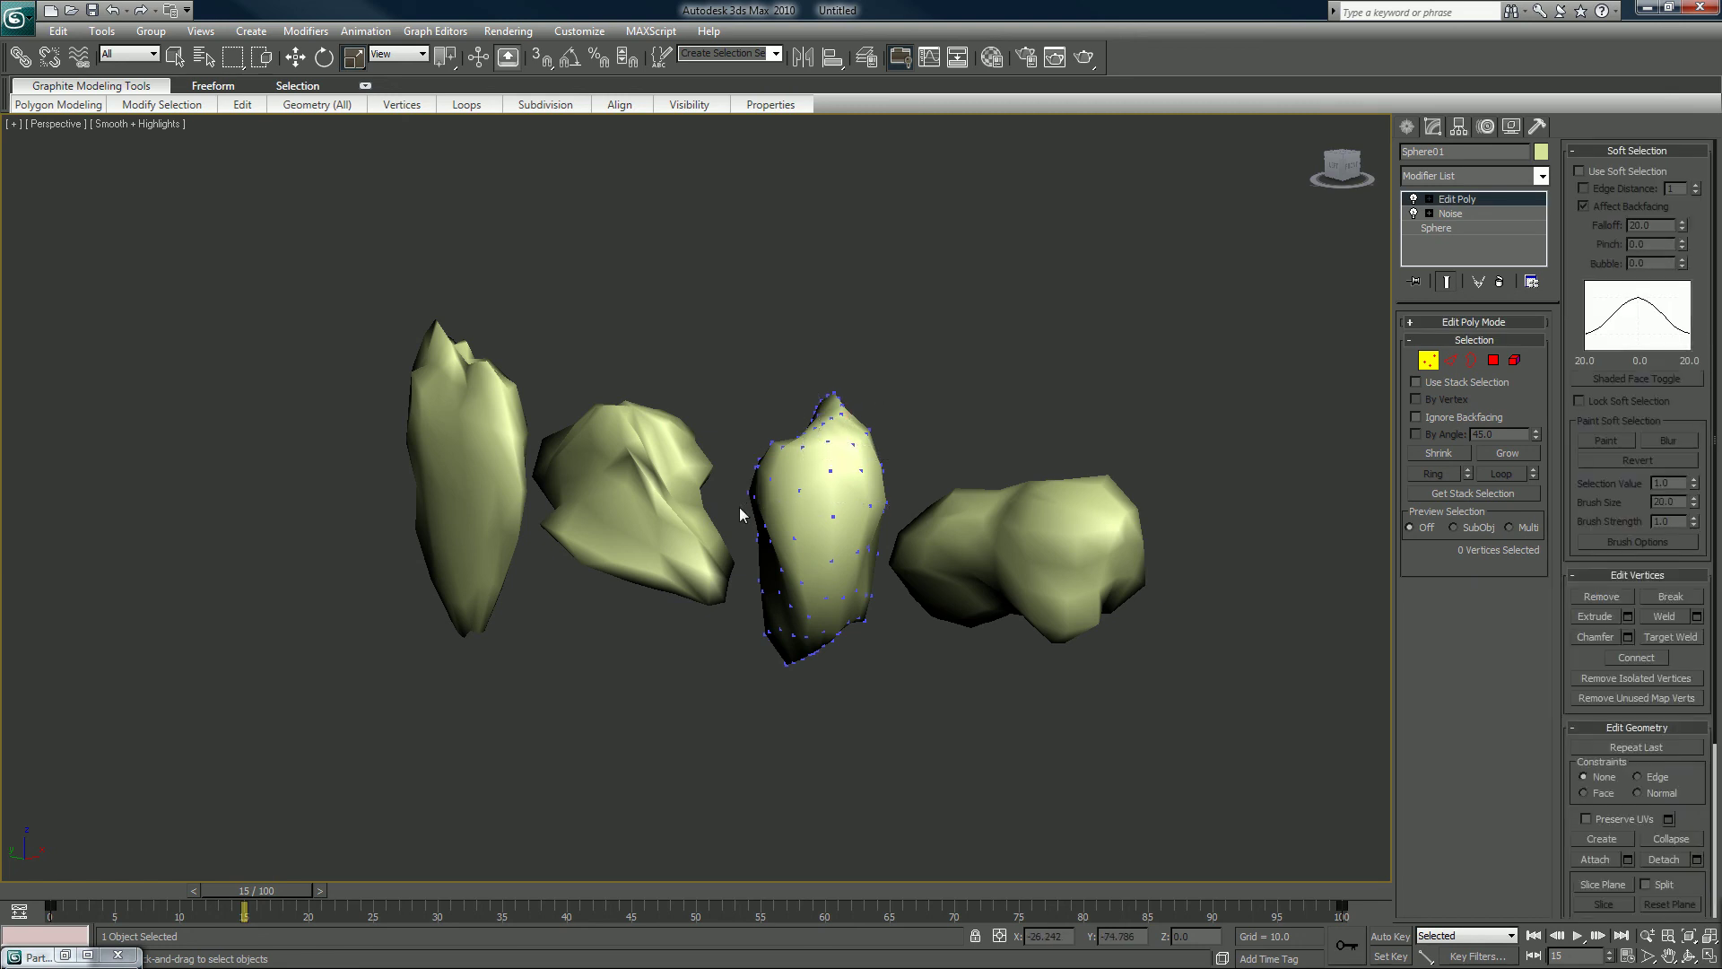